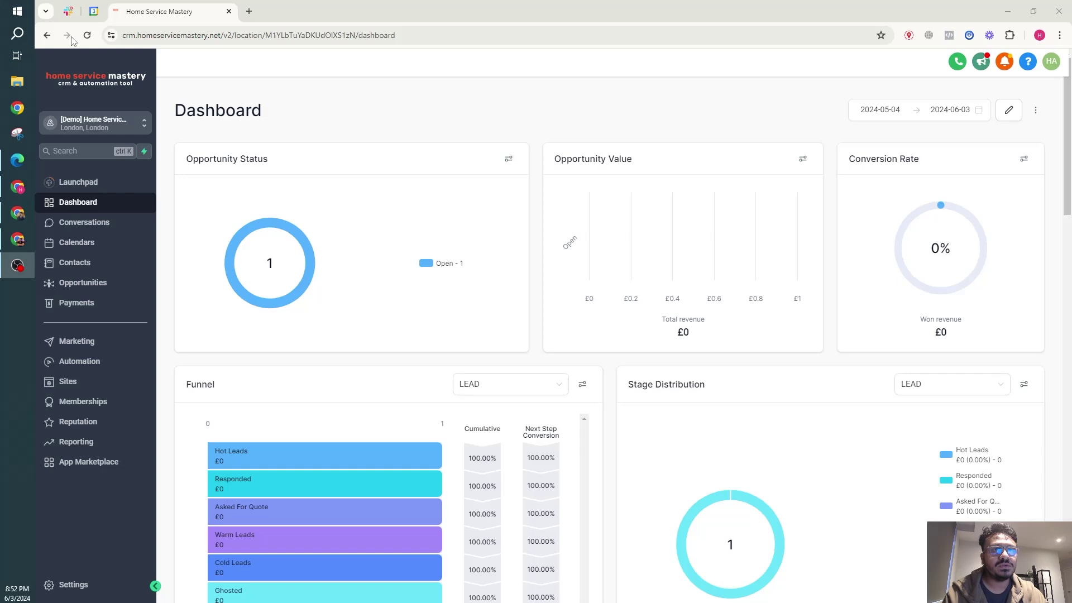
Create a new blank funnel named 'Order Form Test'.
{"action": "left_click", "coordinate": [115, 378]}
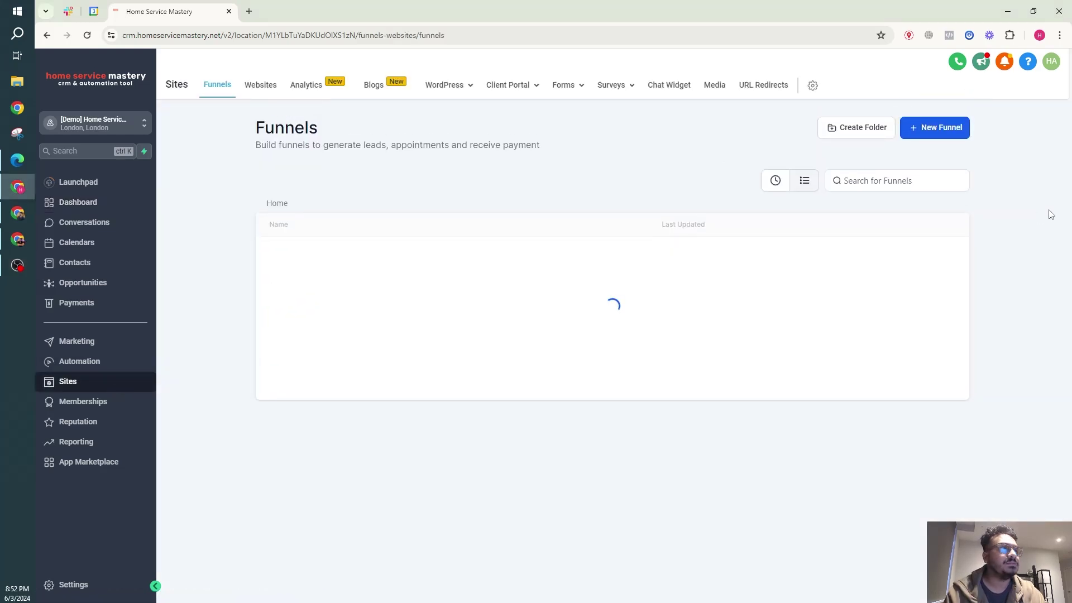
{"action": "left_click", "coordinate": [930, 137]}
{"action": "left_click", "coordinate": [445, 338]}
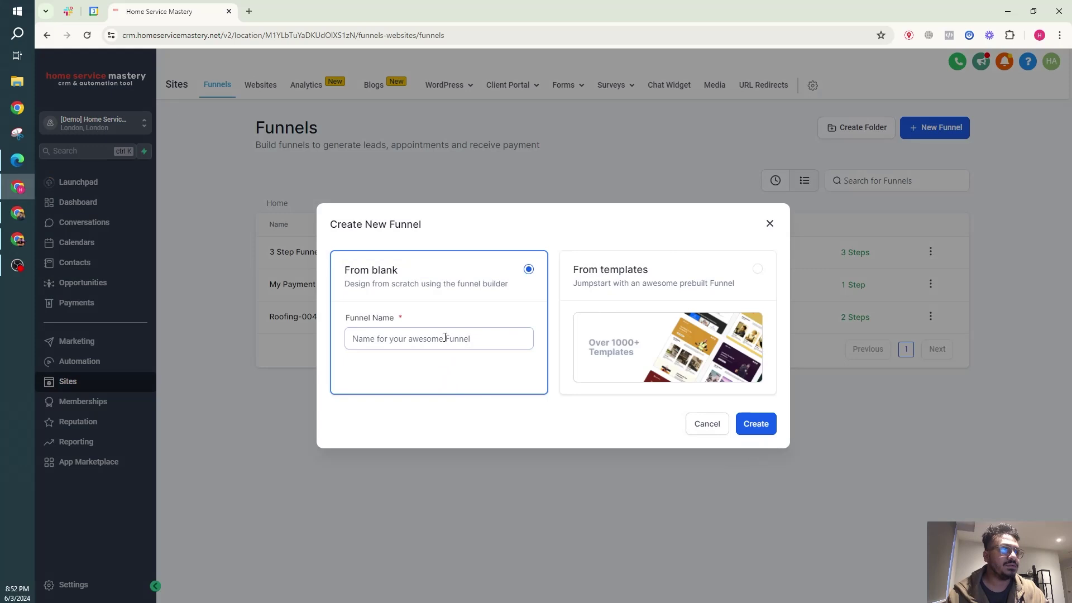
{"action": "type", "text": "Order Form T"}
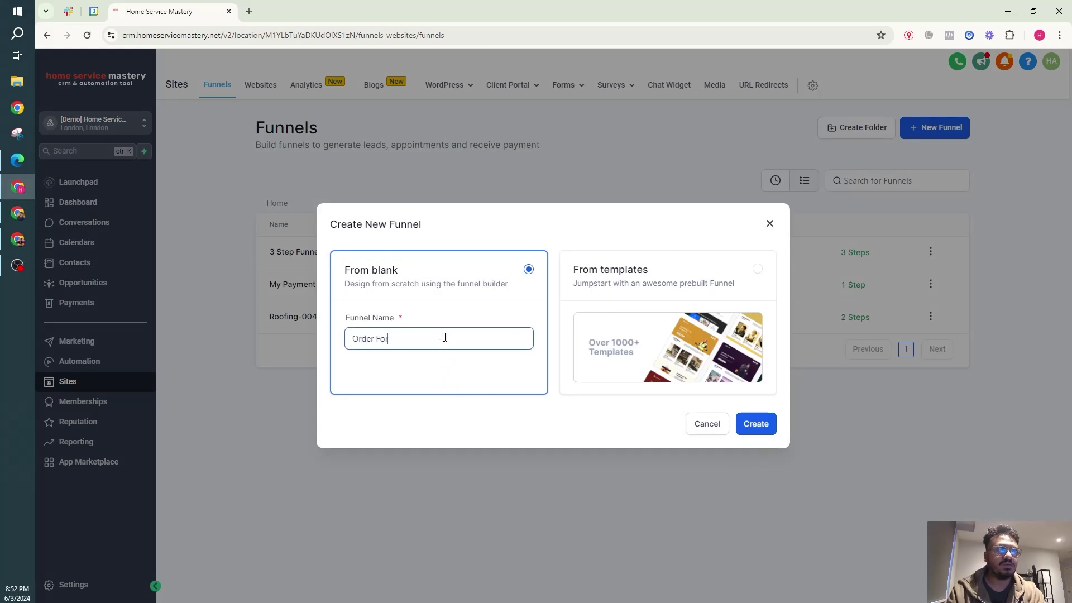
{"action": "type", "text": "est"}
{"action": "left_click", "coordinate": [753, 424]}
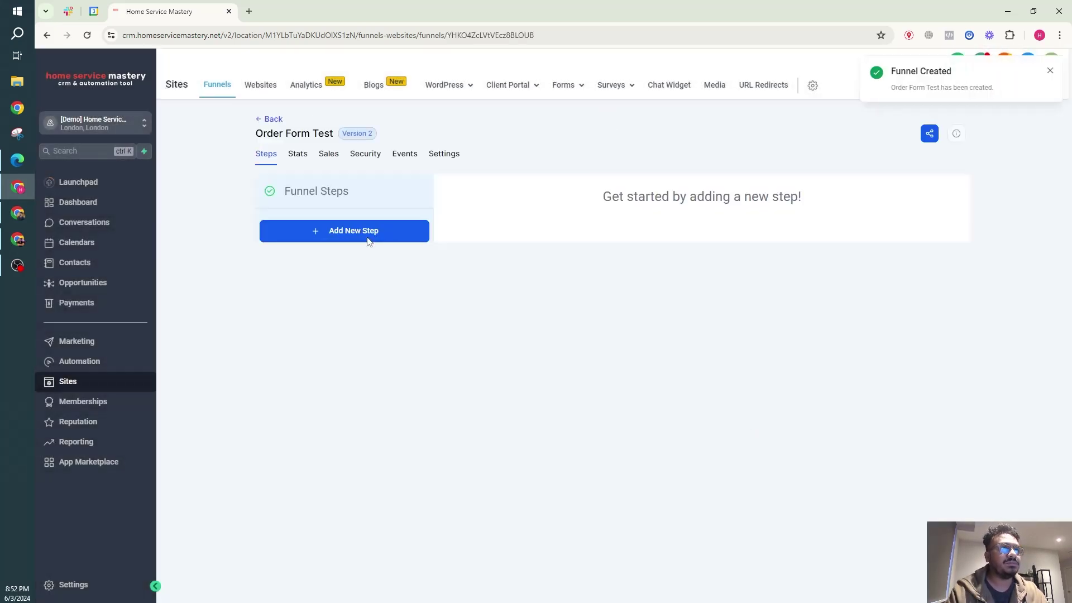
Add the funnel's first step, a page named 'Payment'.
{"action": "left_click", "coordinate": [368, 239]}
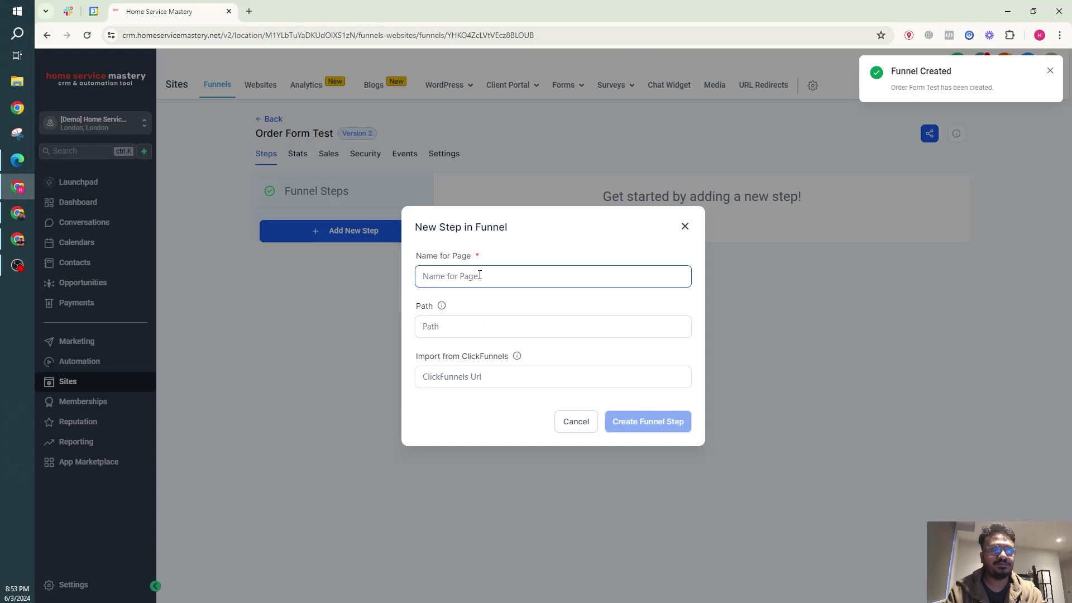
{"action": "type", "text": "Payment"}
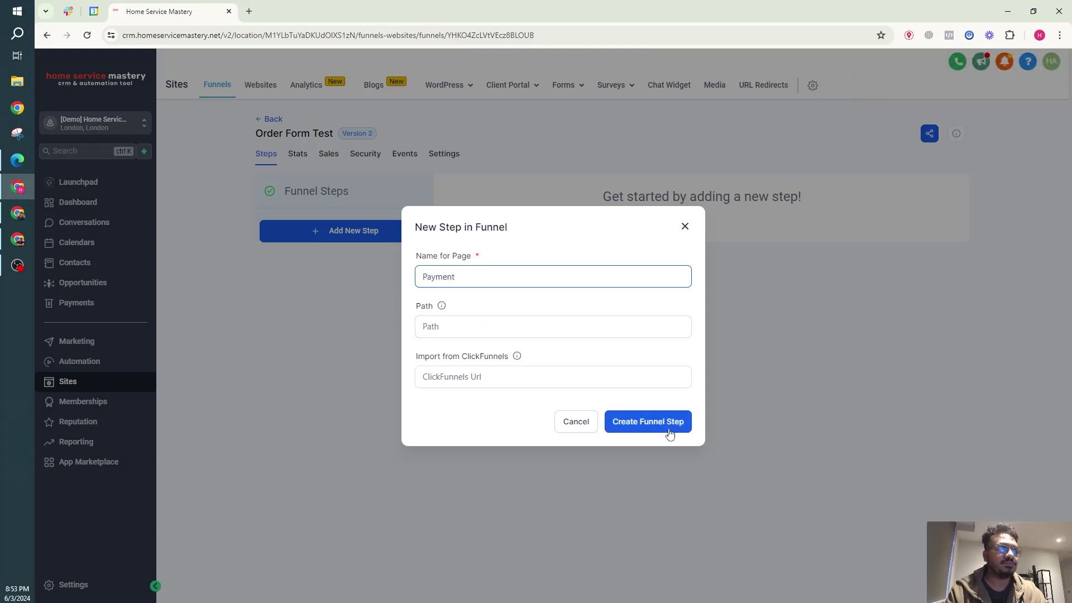
{"action": "left_click", "coordinate": [668, 426]}
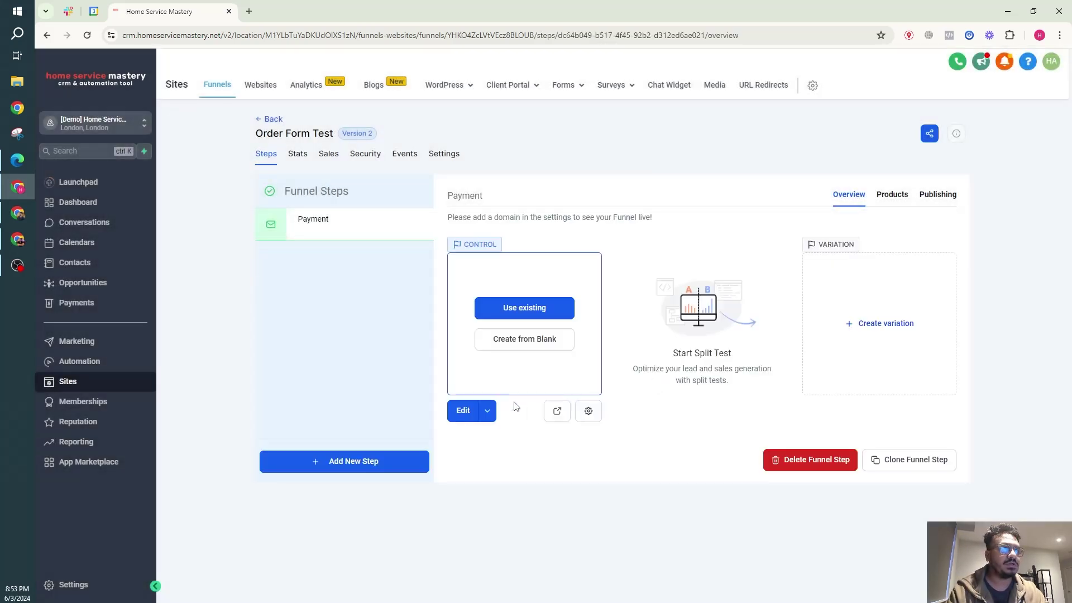
Edit the Payment page in a new tab and add a full-width section with a one-column row.
{"action": "mouse_move", "coordinate": [488, 420]}
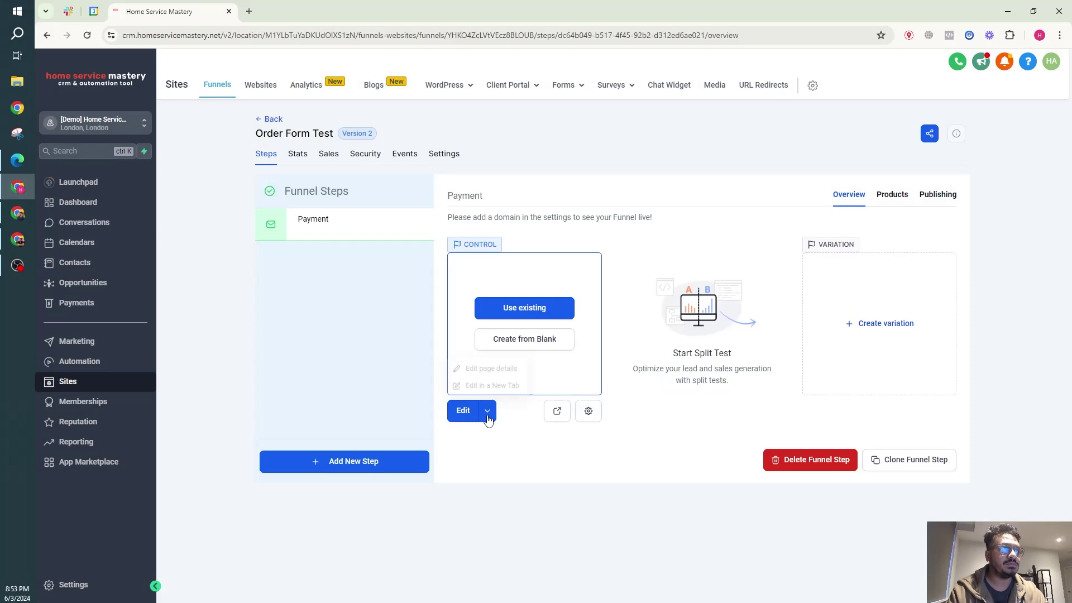
{"action": "left_click", "coordinate": [505, 385]}
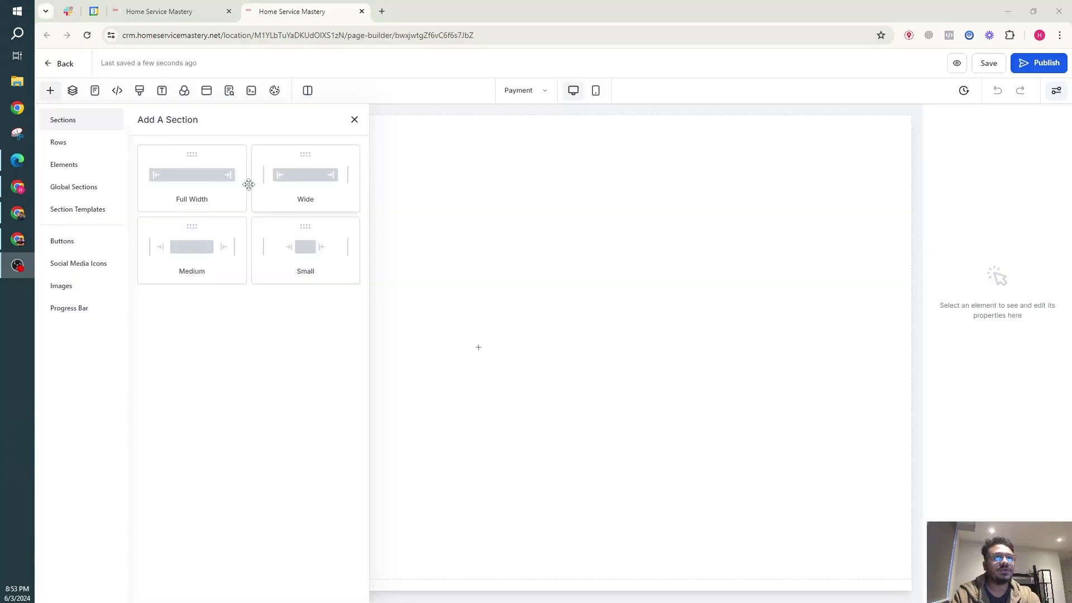
{"action": "left_click_drag", "start_coordinate": [213, 182], "coordinate": [213, 191]}
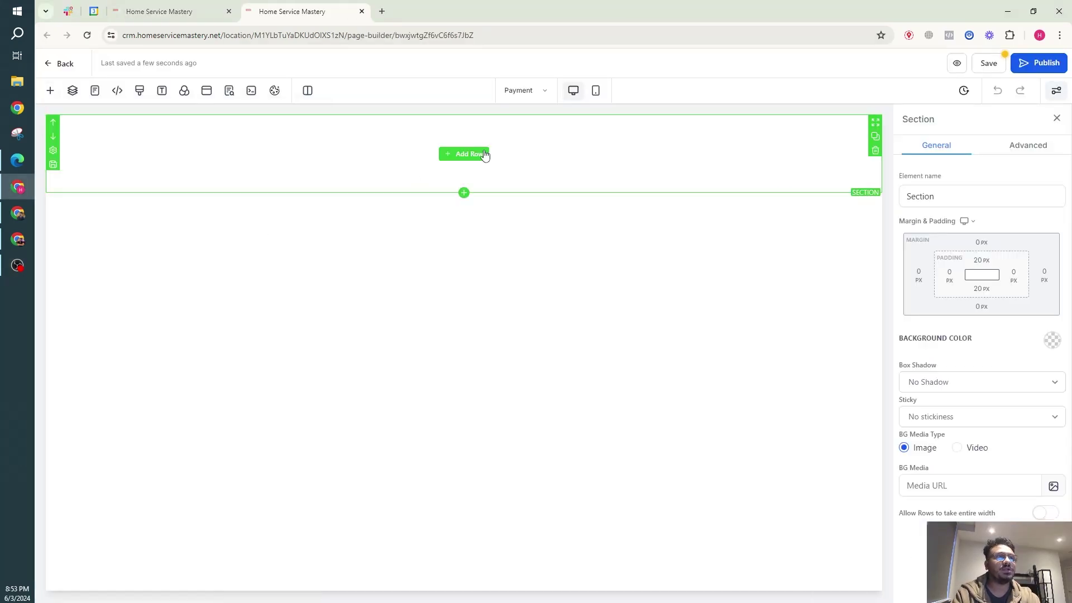
{"action": "left_click", "coordinate": [483, 155]}
{"action": "left_click", "coordinate": [193, 193]}
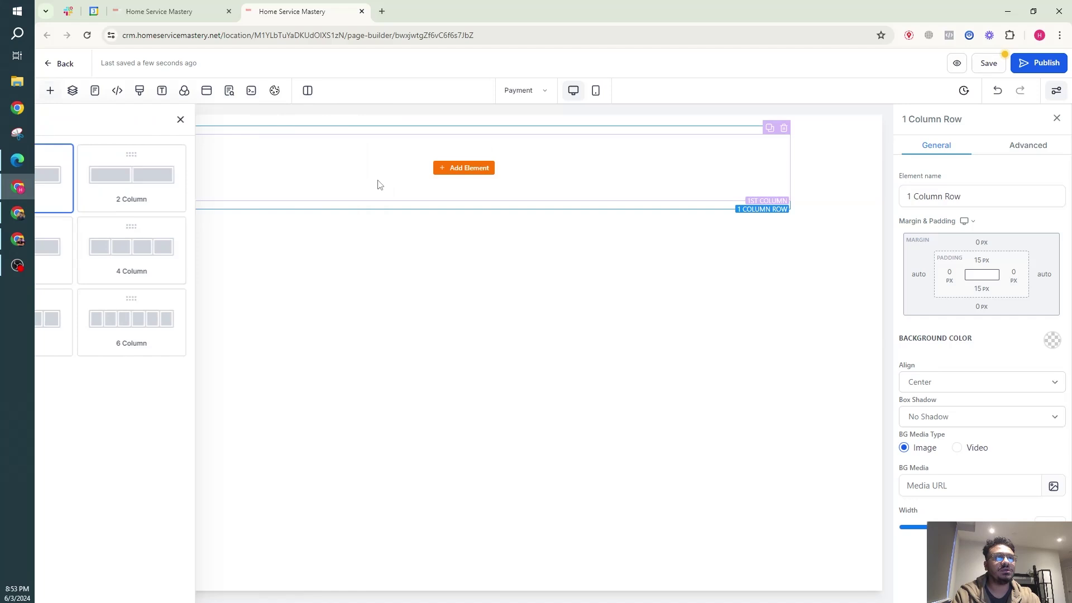
Add a headline reading 'Make Payment' to the column.
{"action": "left_click", "coordinate": [458, 170]}
{"action": "left_click", "coordinate": [174, 218]}
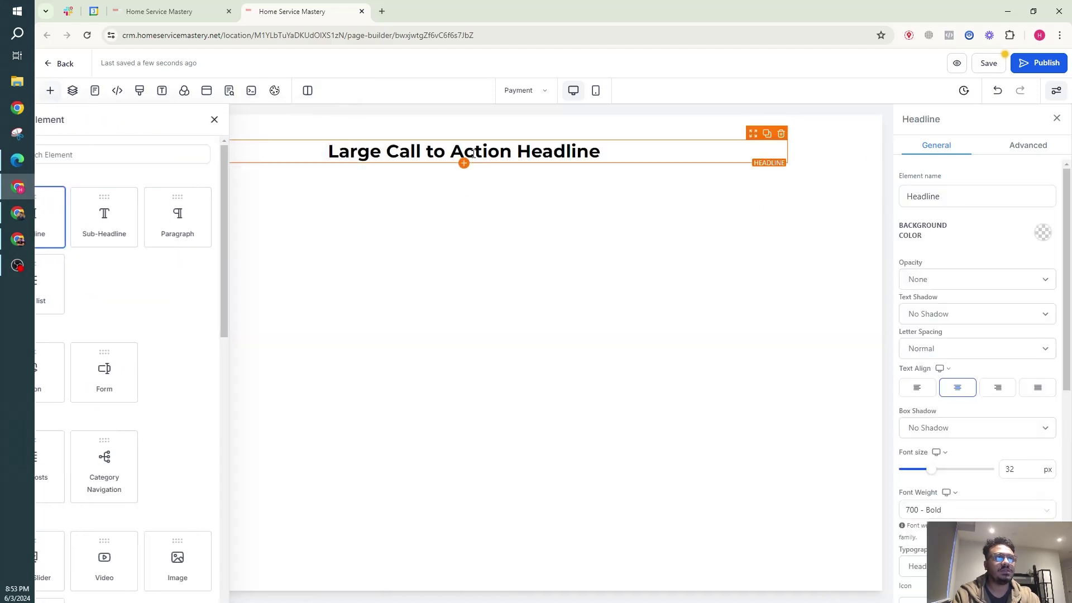
{"action": "left_click", "coordinate": [481, 151]}
{"action": "key", "text": "ctrl+a"}
{"action": "type", "text": "Make Payment"}
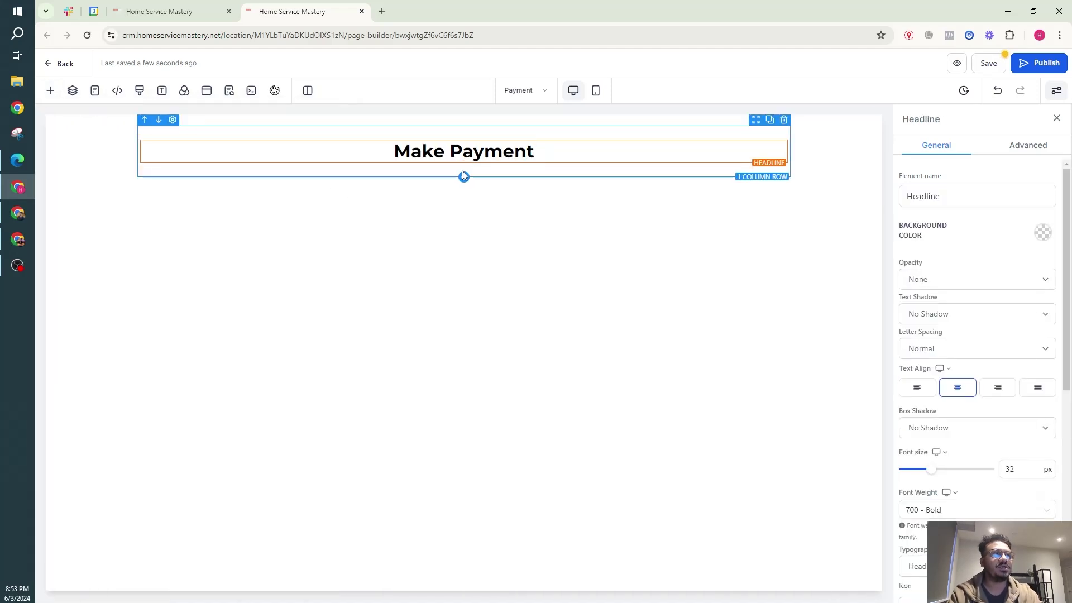
Add a sub-headline reading 'Fill out the form below to complete your payment.'.
{"action": "left_click", "coordinate": [464, 163]}
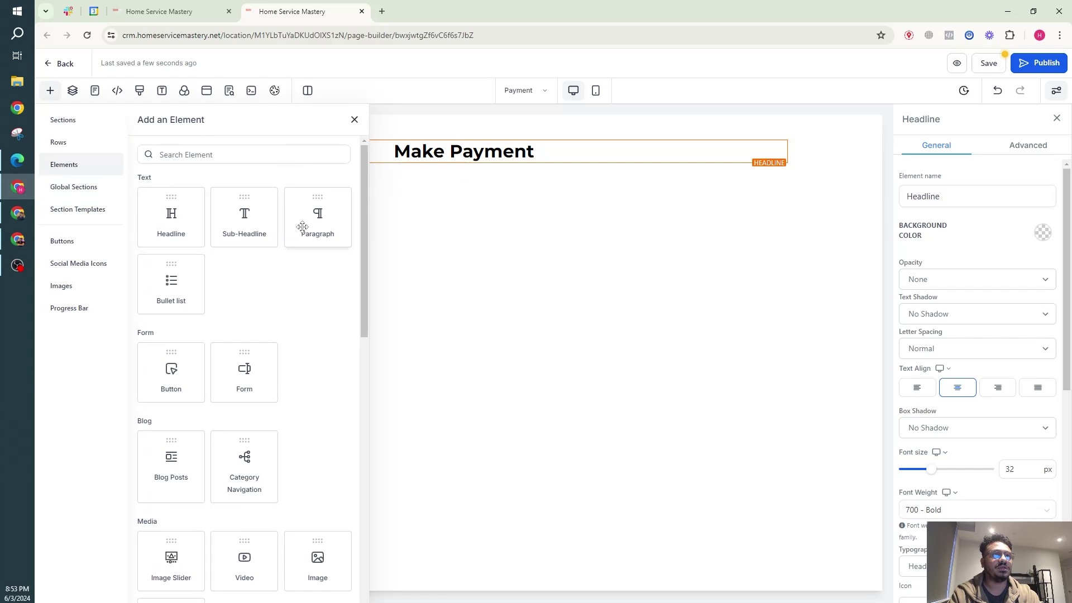
{"action": "left_click", "coordinate": [244, 218]}
{"action": "left_click", "coordinate": [444, 174]}
{"action": "key", "text": "ctrl+a"}
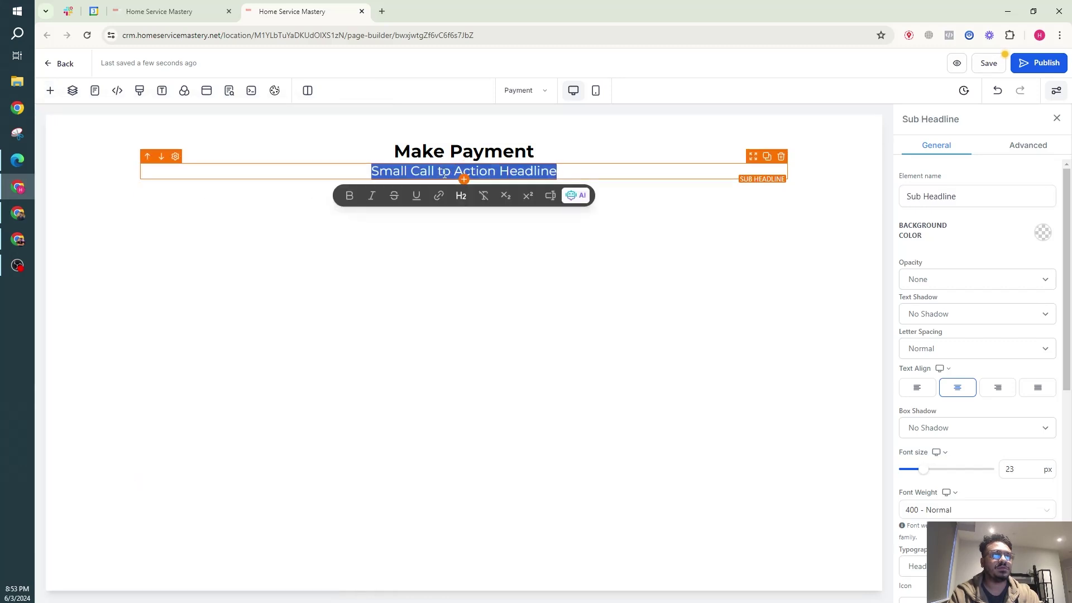
{"action": "type", "text": "Fill out t"}
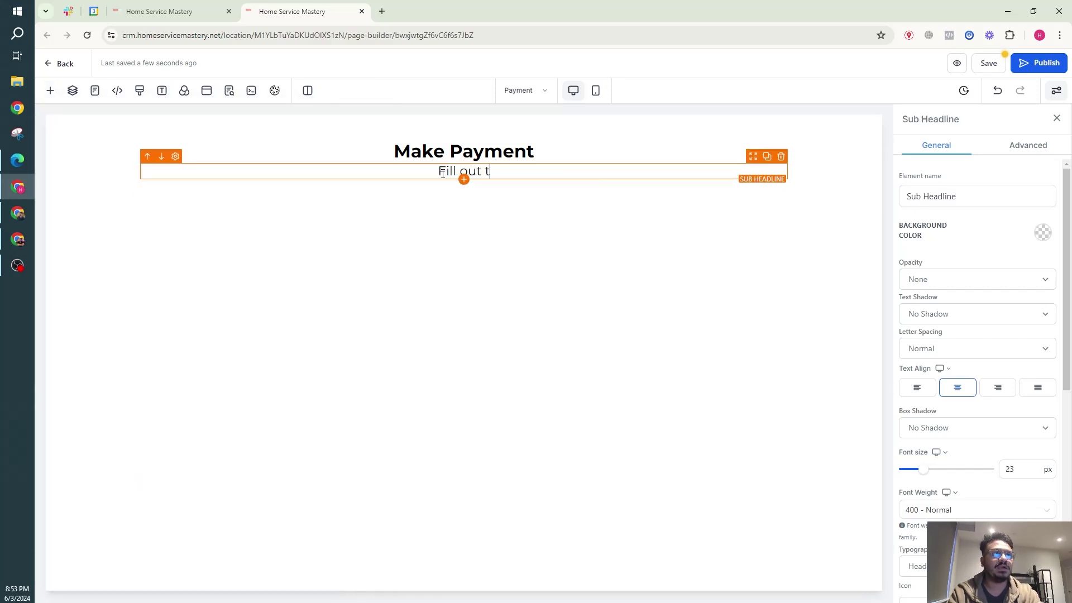
{"action": "type", "text": "he form below"}
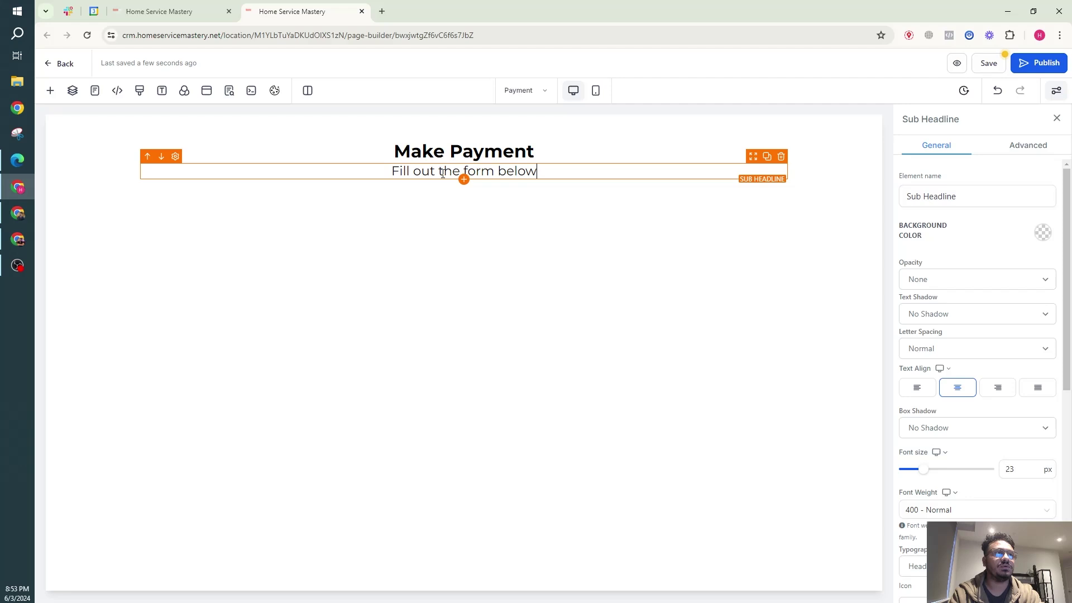
{"action": "type", "text": " to complete "}
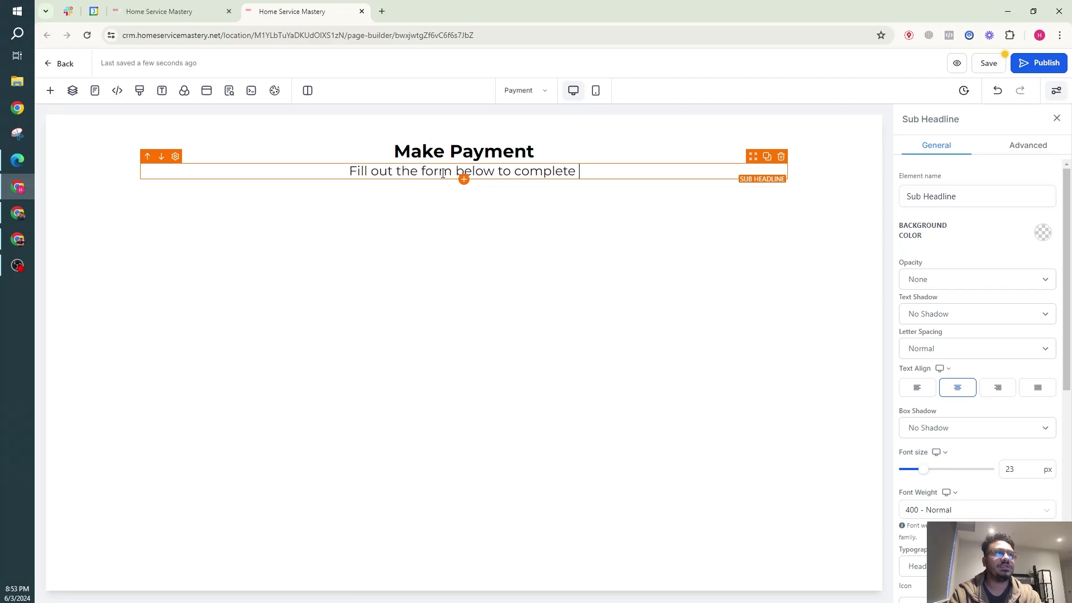
{"action": "type", "text": "your payment."}
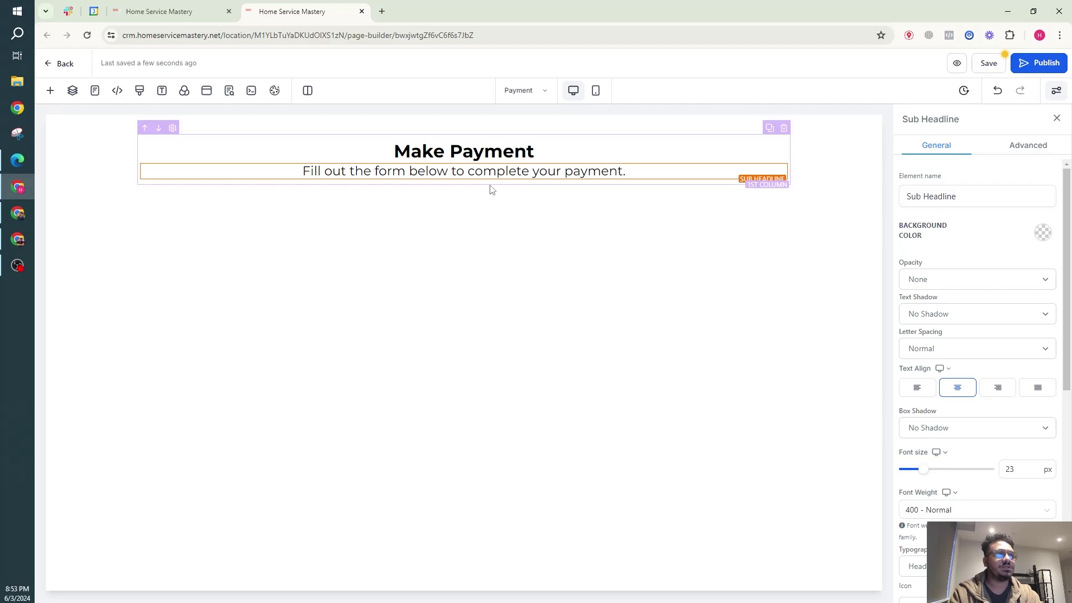
Search elements for 'order' and place a 2 Step Order form below the sub-headline, replacing the 1 Step Order.
{"action": "left_click", "coordinate": [466, 182]}
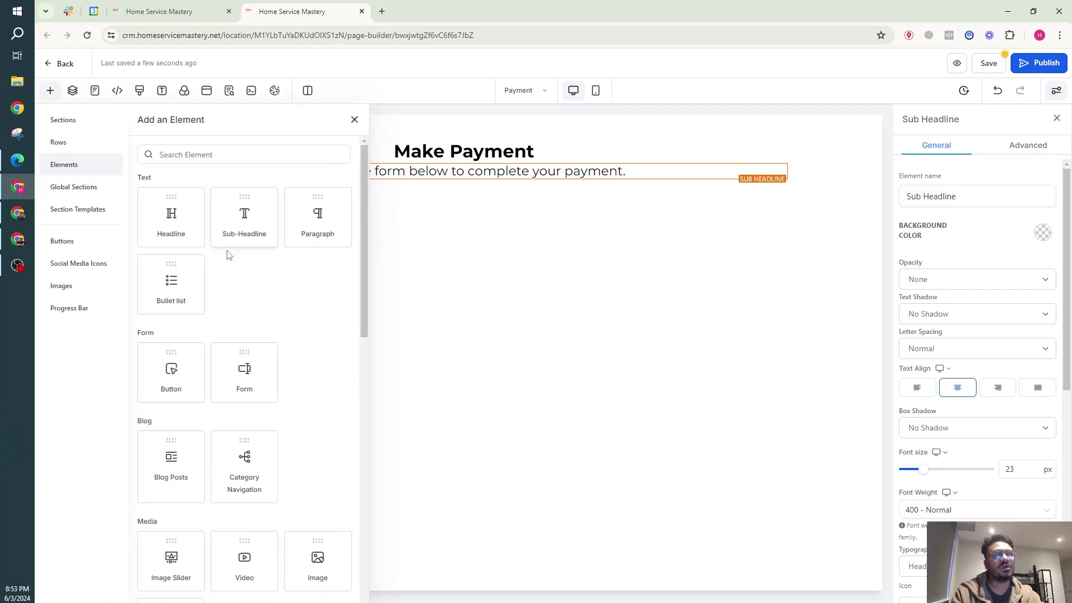
{"action": "left_click", "coordinate": [206, 156]}
{"action": "type", "text": "order"}
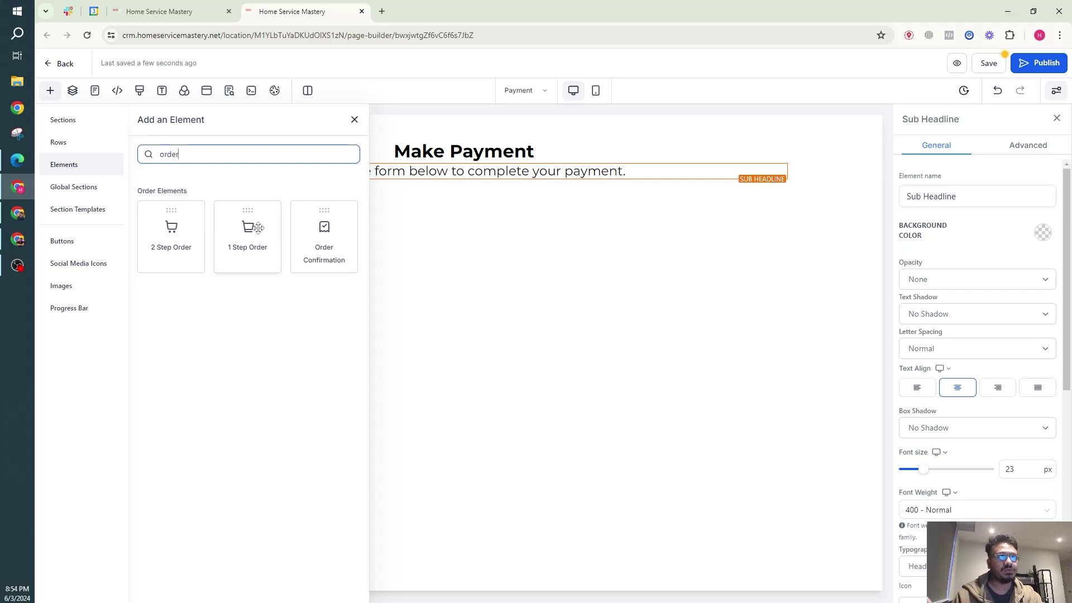
{"action": "left_click_drag", "start_coordinate": [258, 227], "coordinate": [472, 244]}
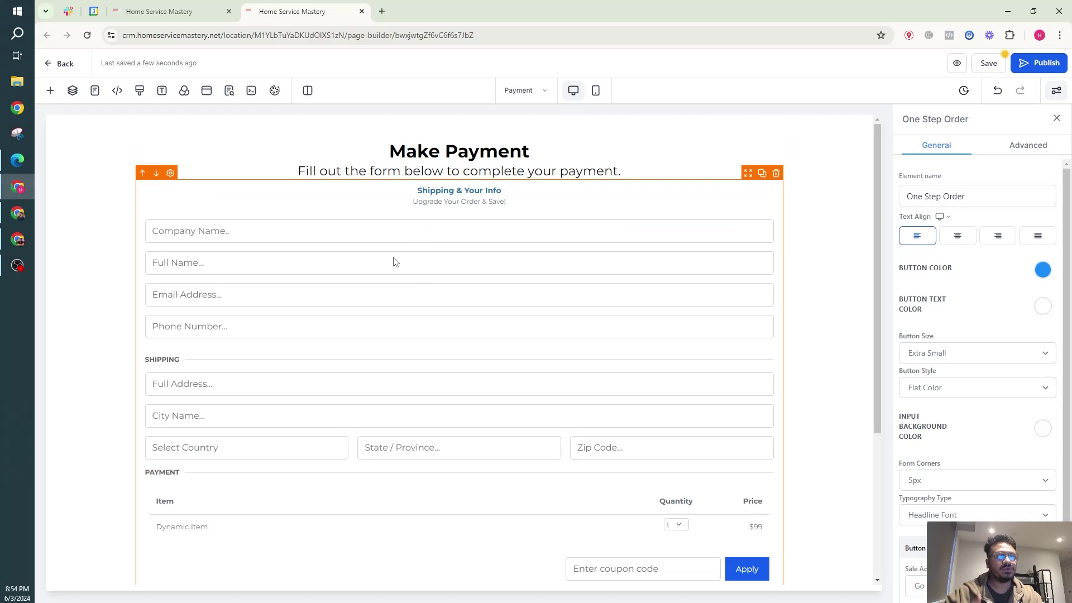
{"action": "left_click", "coordinate": [776, 173]}
{"action": "left_click", "coordinate": [464, 178]}
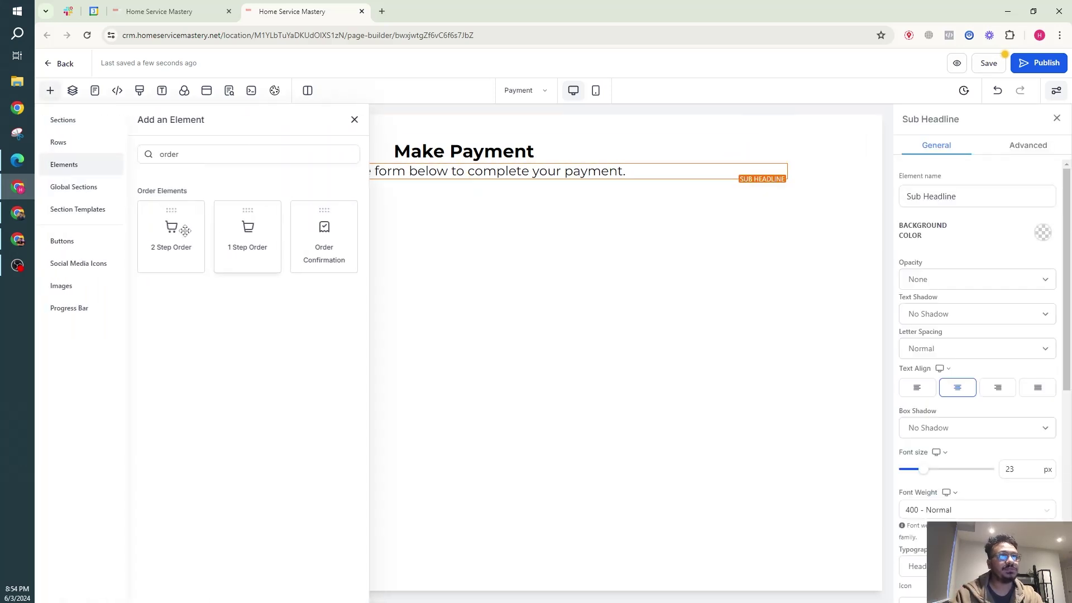
{"action": "left_click_drag", "start_coordinate": [172, 230], "coordinate": [522, 240]}
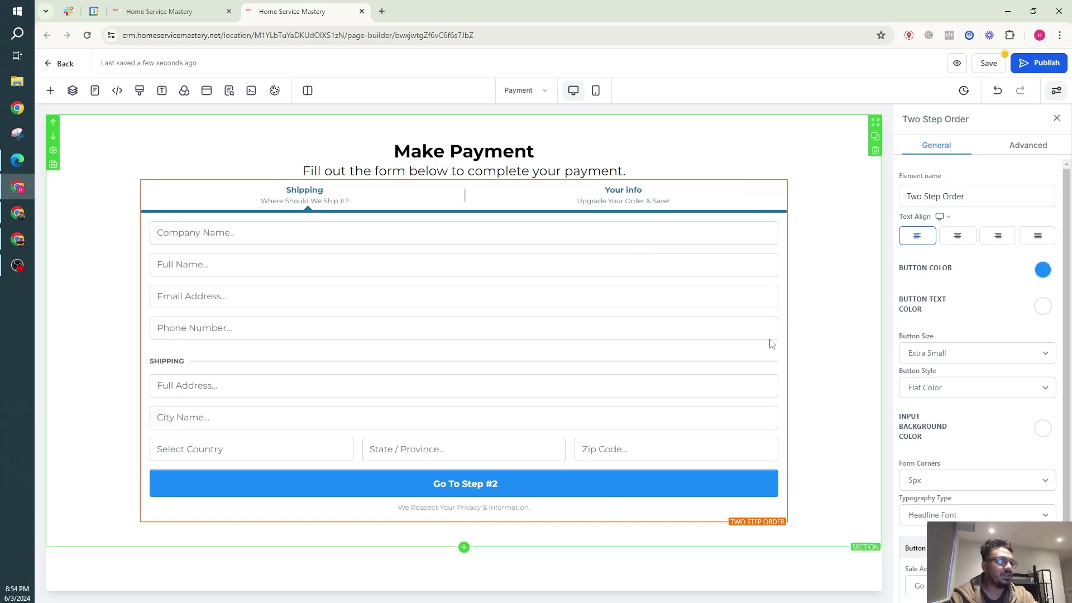
In the order form's Advanced settings, hide the shipping fields and the Company Name field.
{"action": "scroll", "coordinate": [957, 450], "scroll_direction": "down", "scroll_amount": 1}
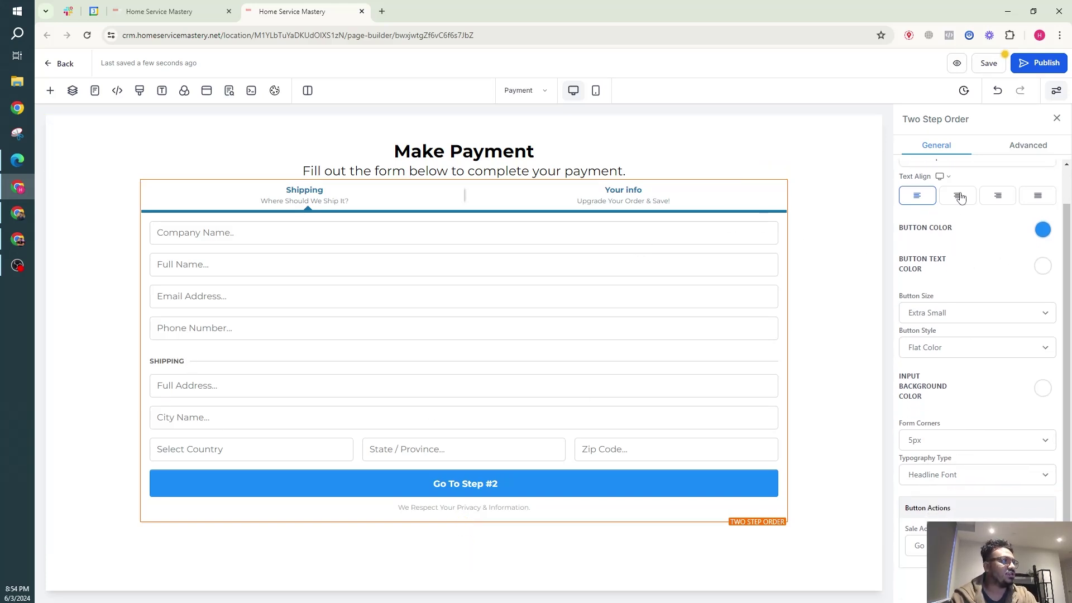
{"action": "left_click", "coordinate": [1040, 146]}
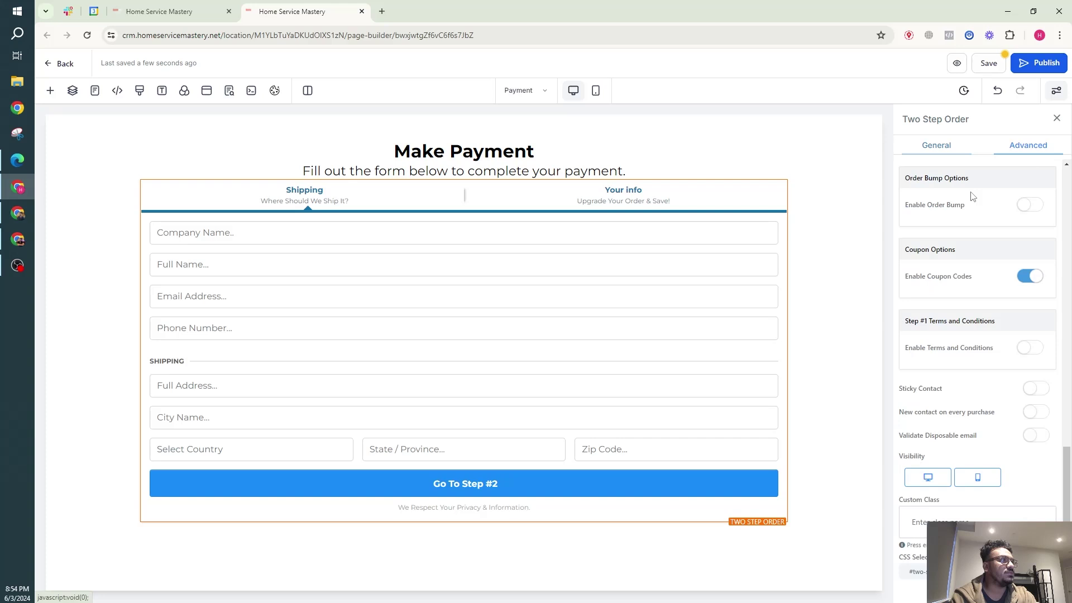
{"action": "scroll", "coordinate": [949, 363], "scroll_direction": "up", "scroll_amount": 15}
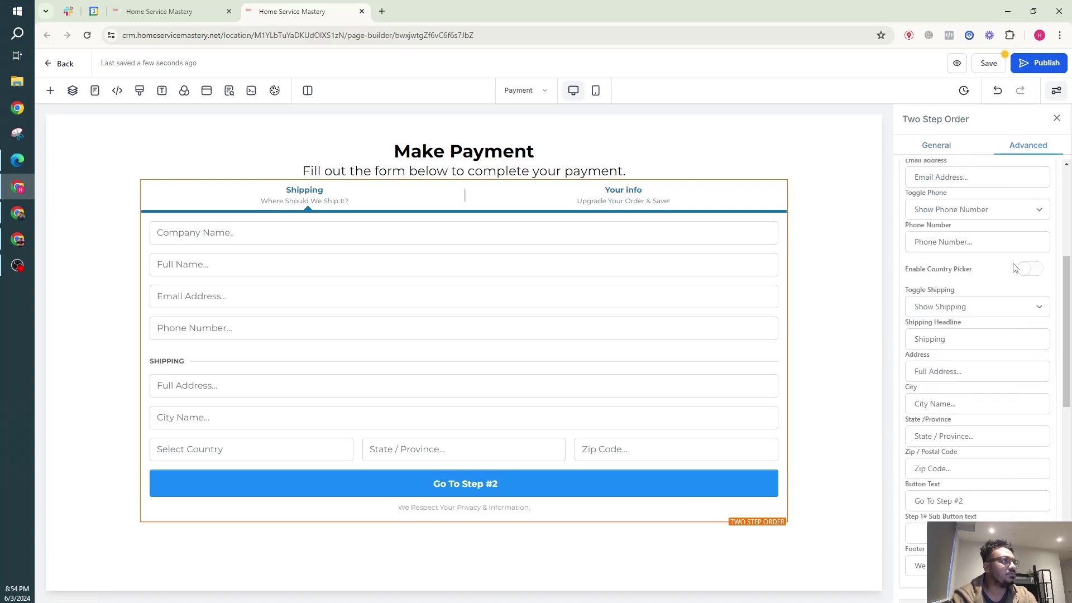
{"action": "scroll", "coordinate": [955, 342], "scroll_direction": "up", "scroll_amount": 2}
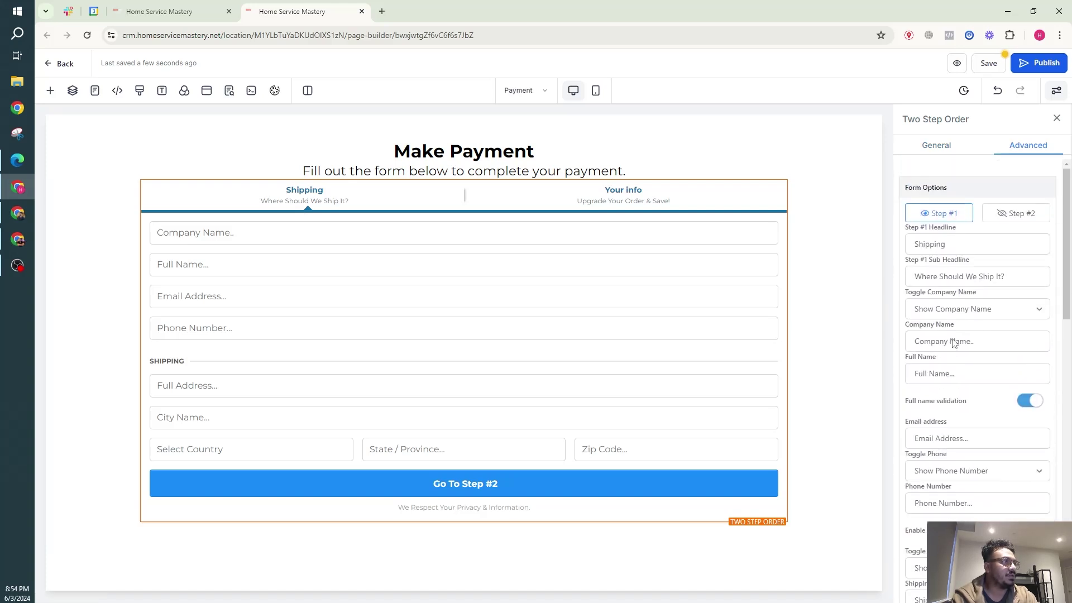
{"action": "scroll", "coordinate": [955, 343], "scroll_direction": "down", "scroll_amount": 3}
{"action": "left_click", "coordinate": [965, 459]}
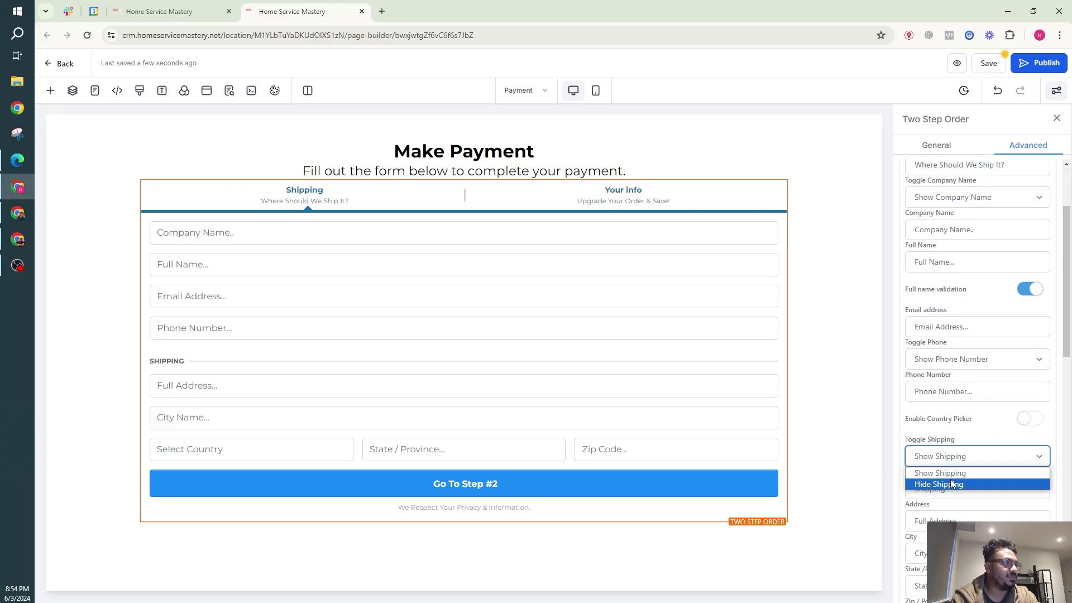
{"action": "left_click", "coordinate": [958, 481]}
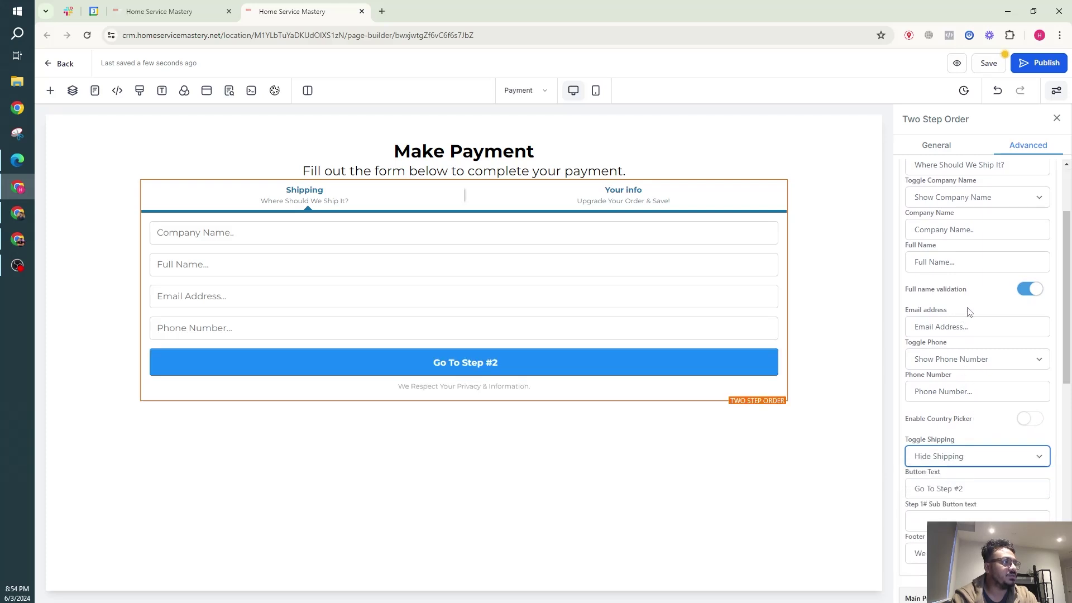
{"action": "scroll", "coordinate": [978, 314], "scroll_direction": "up", "scroll_amount": 2}
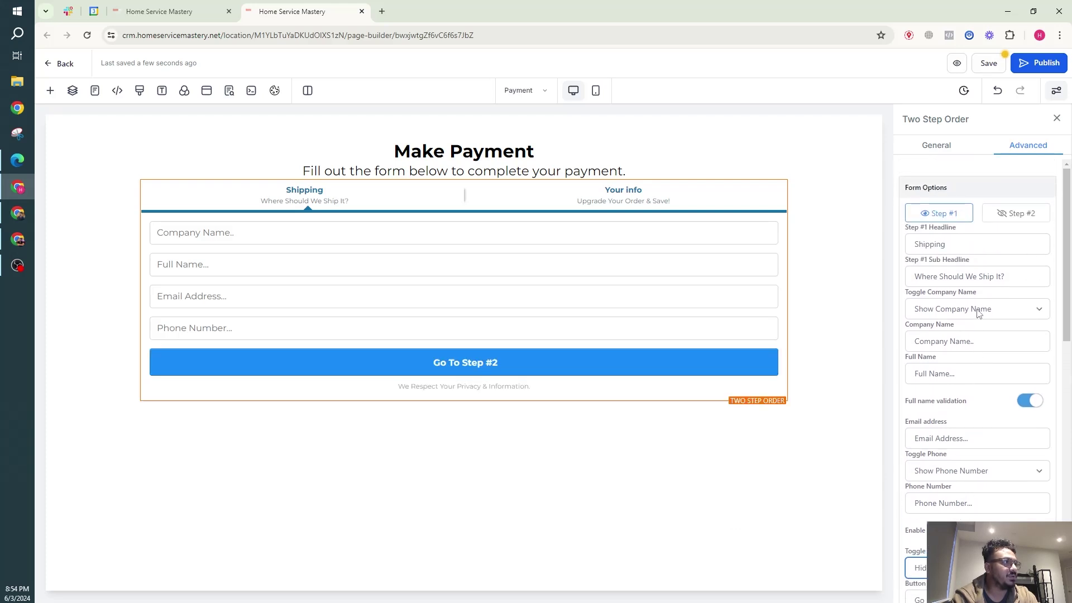
{"action": "left_click", "coordinate": [978, 310]}
{"action": "left_click", "coordinate": [970, 337]}
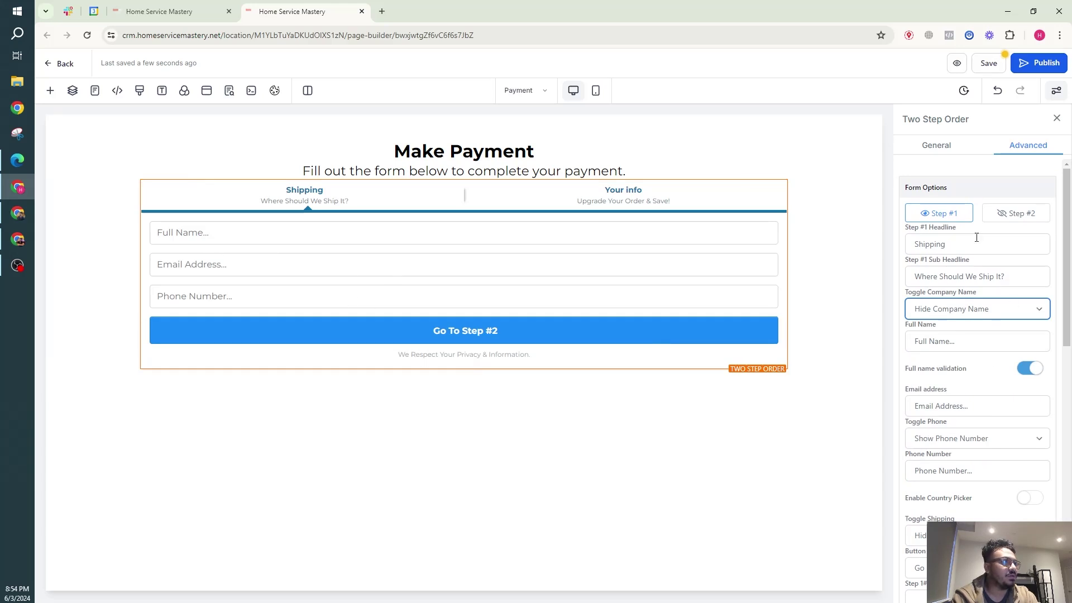
{"action": "left_click", "coordinate": [1008, 214]}
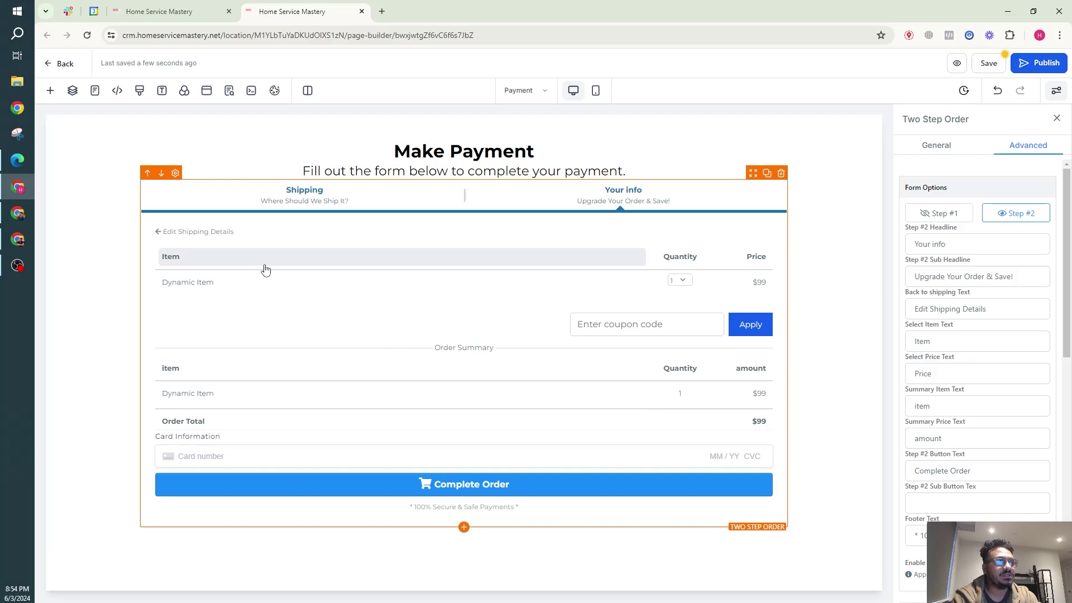
Review the page's SEO meta data settings and close them.
{"action": "left_click", "coordinate": [986, 64]}
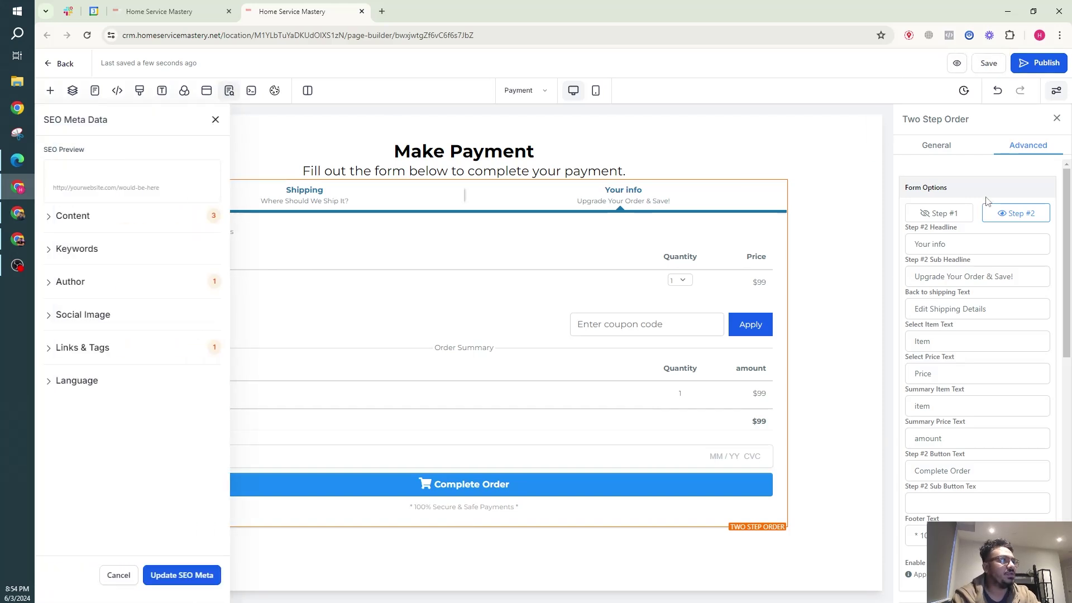
{"action": "scroll", "coordinate": [978, 308], "scroll_direction": "down", "scroll_amount": 10}
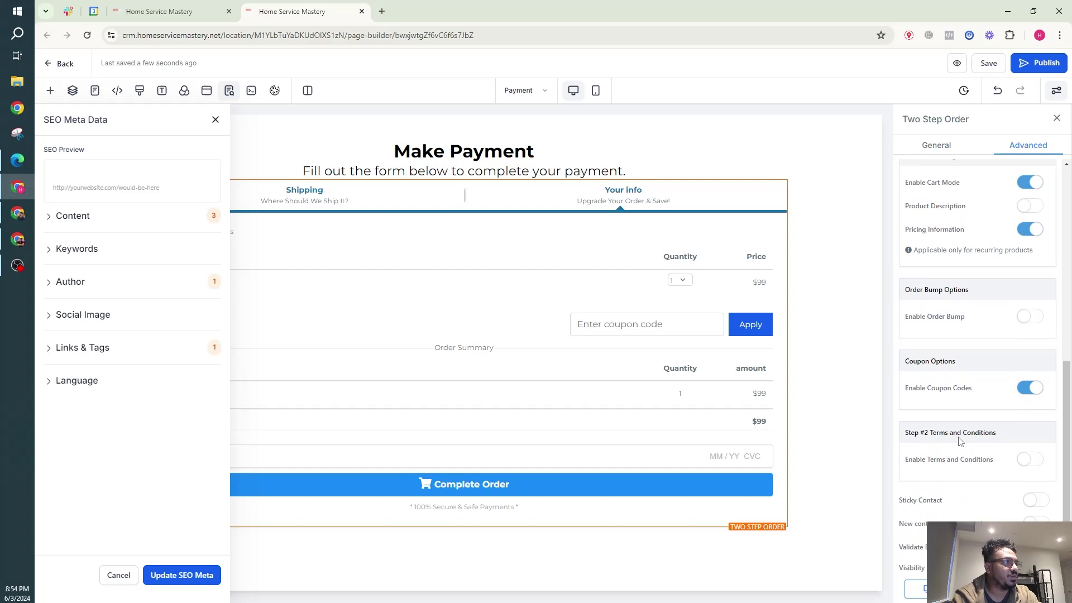
{"action": "scroll", "coordinate": [960, 441], "scroll_direction": "up", "scroll_amount": 2}
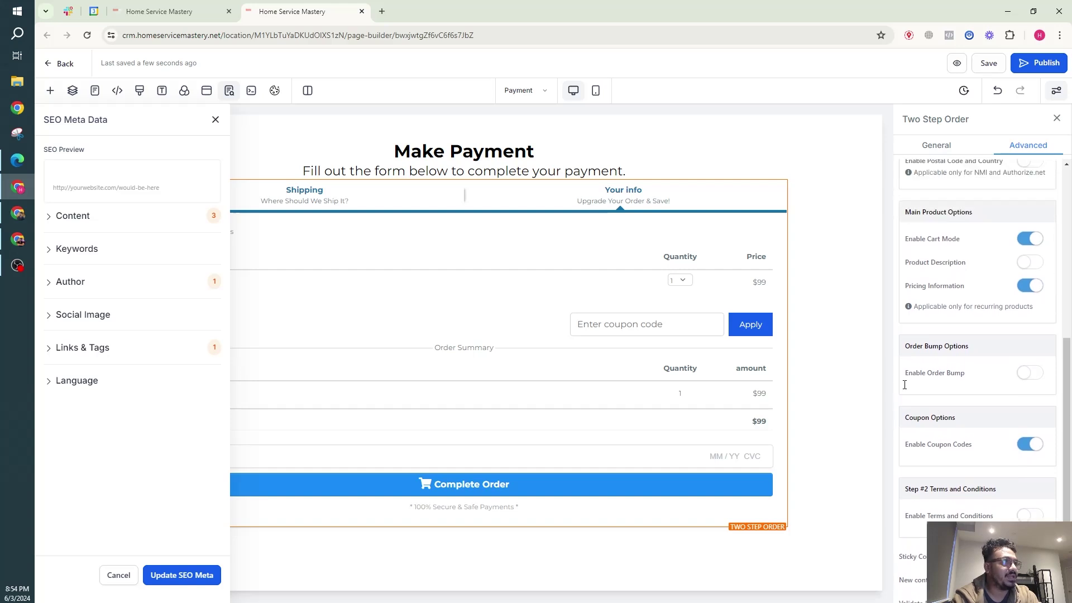
{"action": "left_click", "coordinate": [215, 121]}
{"action": "scroll", "coordinate": [1004, 295], "scroll_direction": "up", "scroll_amount": 5}
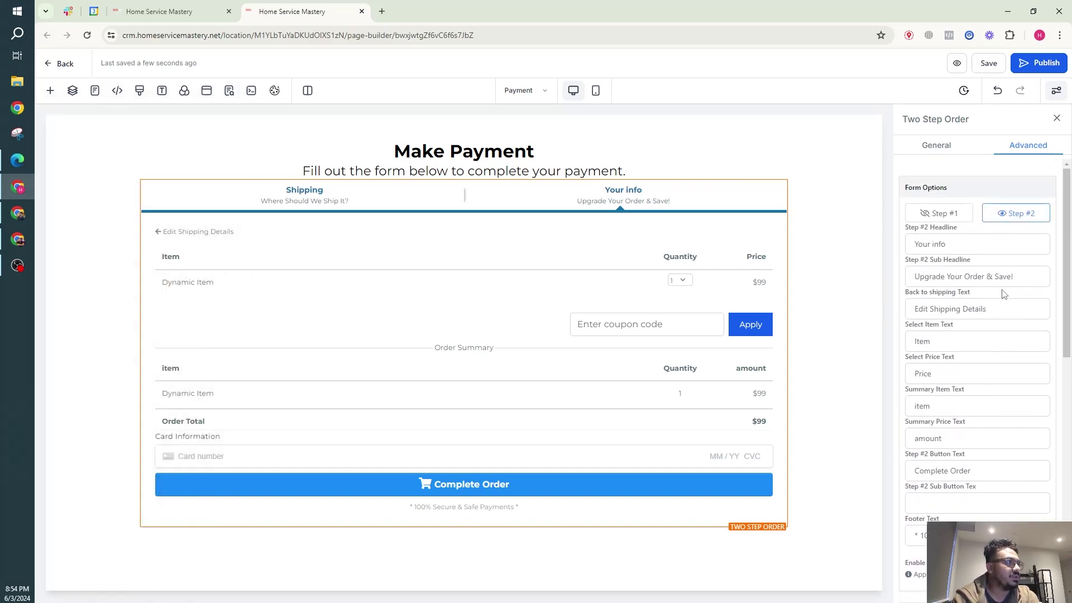
Set the form's Sale Actions to 'Go to website Url' and save the page.
{"action": "left_click", "coordinate": [944, 144]}
{"action": "scroll", "coordinate": [986, 431], "scroll_direction": "down", "scroll_amount": 2}
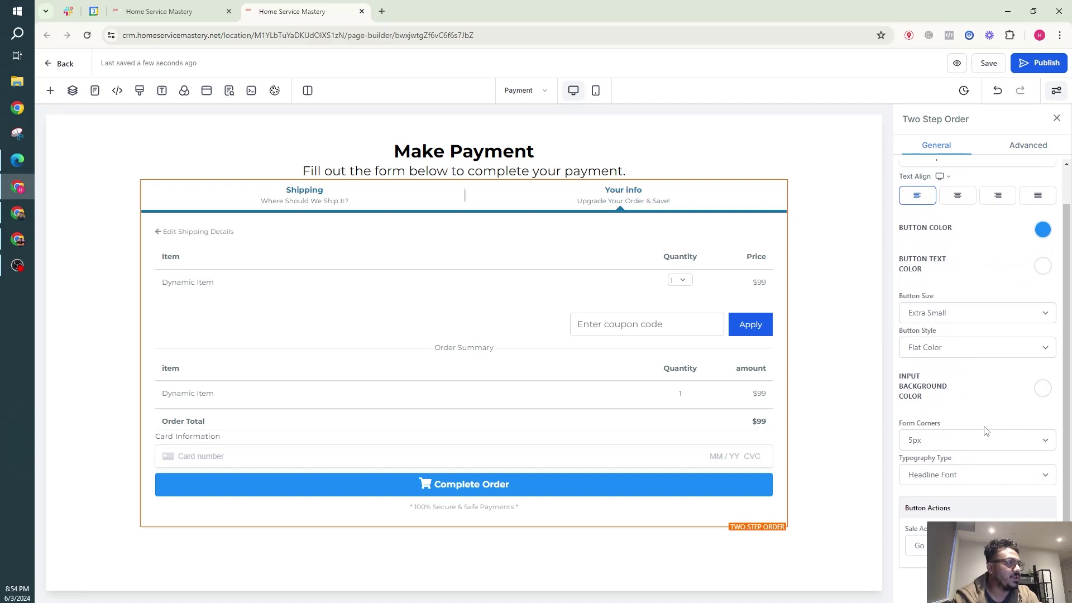
{"action": "left_click", "coordinate": [960, 546]}
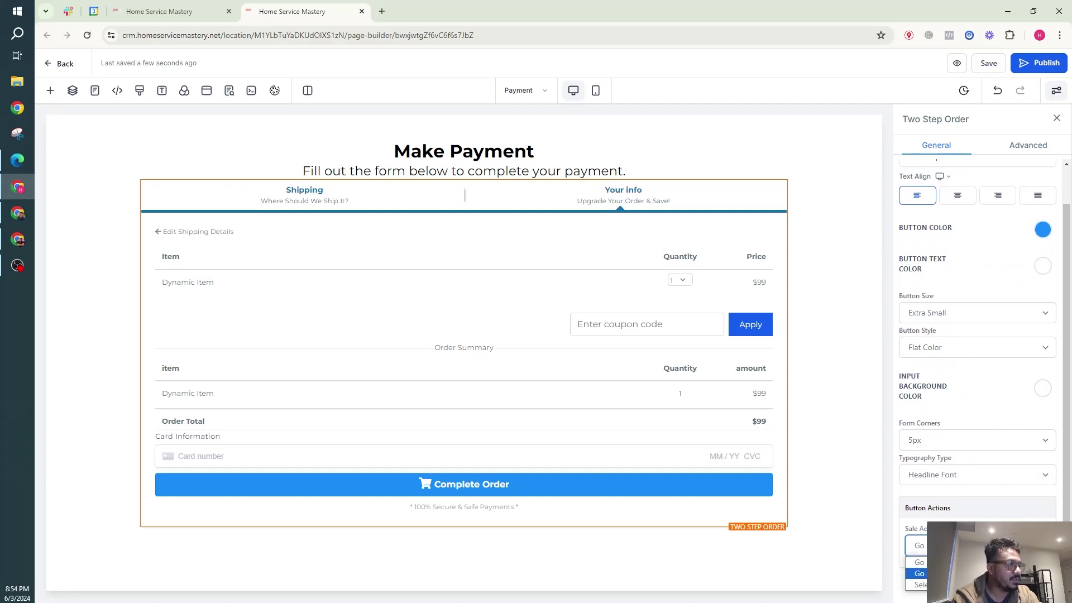
{"action": "left_click", "coordinate": [918, 574]}
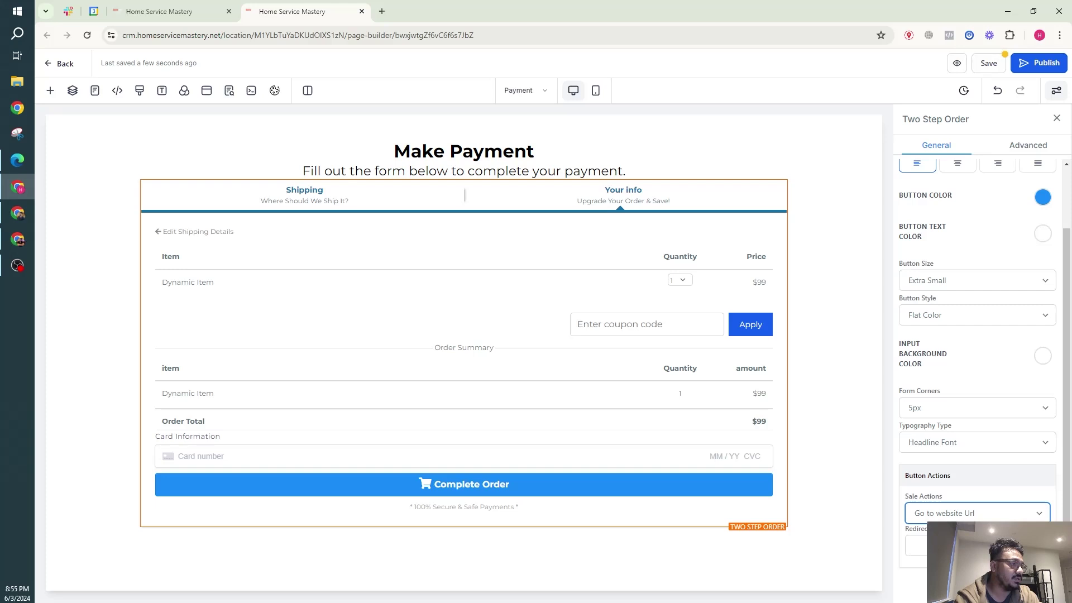
{"action": "left_click", "coordinate": [916, 546]}
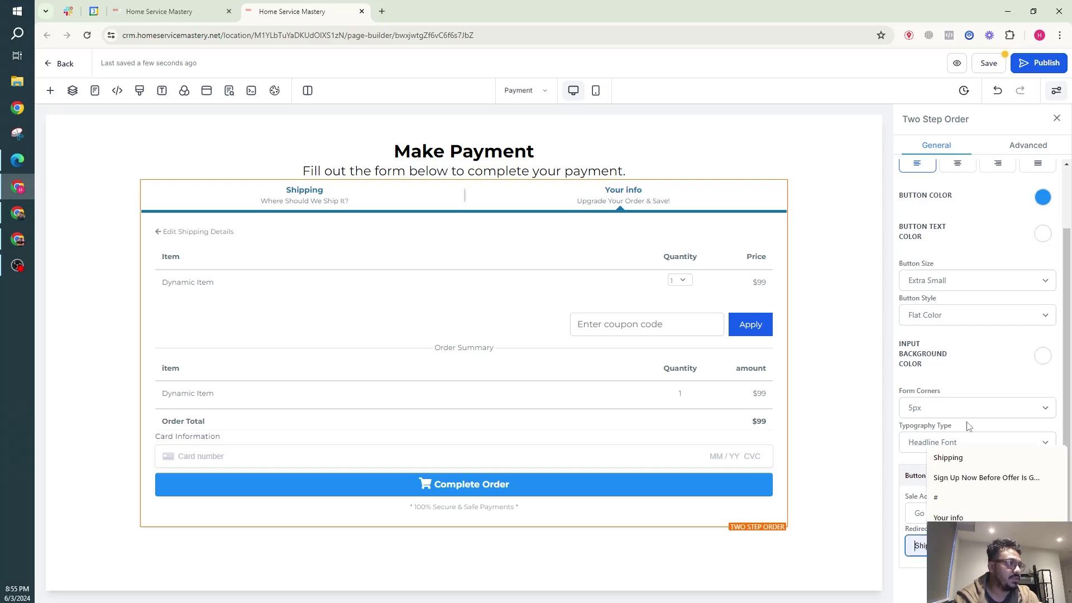
{"action": "left_click", "coordinate": [993, 62]}
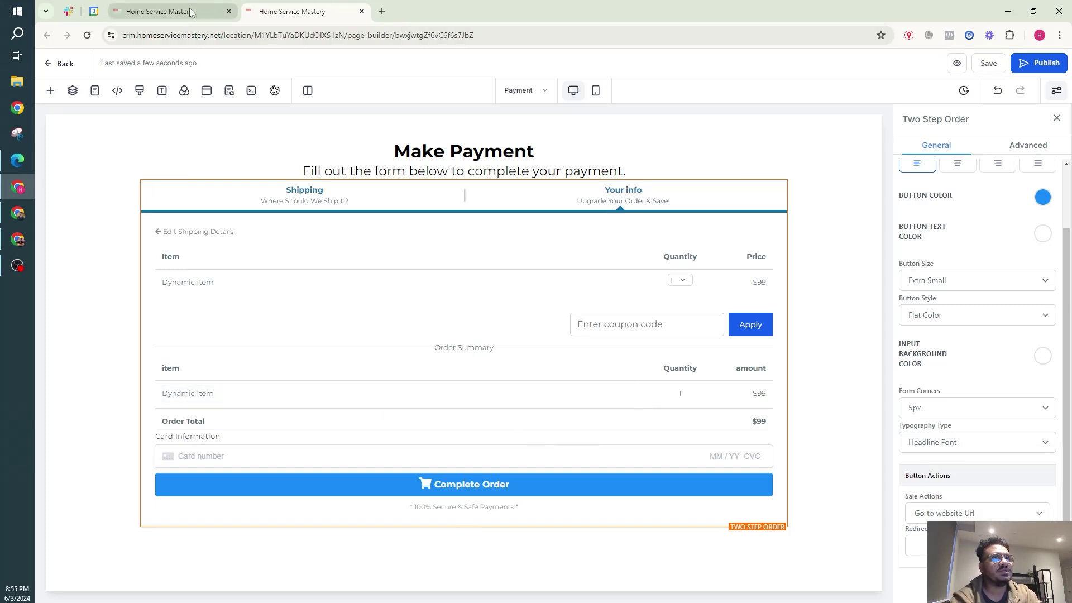
Add the Website Development product at the '@ 1000' price to the Payment step.
{"action": "left_click", "coordinate": [159, 11]}
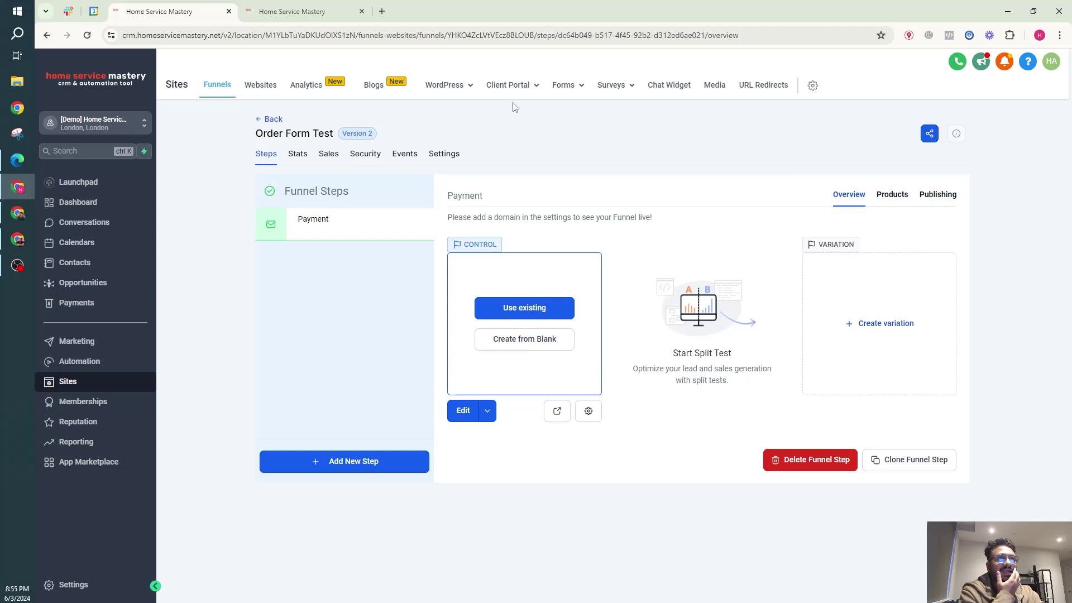
{"action": "left_click", "coordinate": [296, 11]}
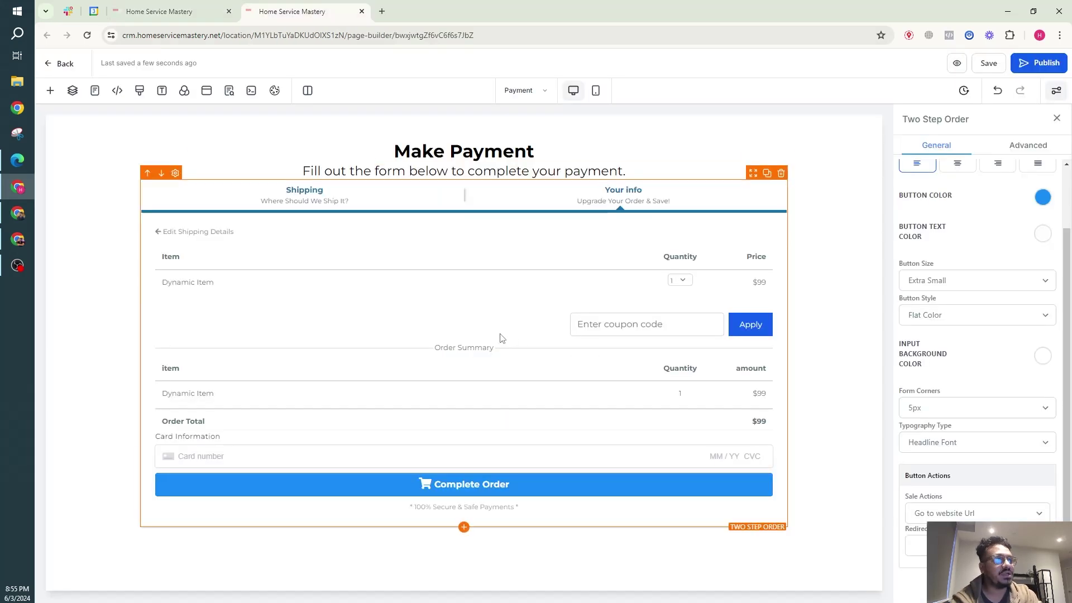
{"action": "left_click", "coordinate": [194, 5]}
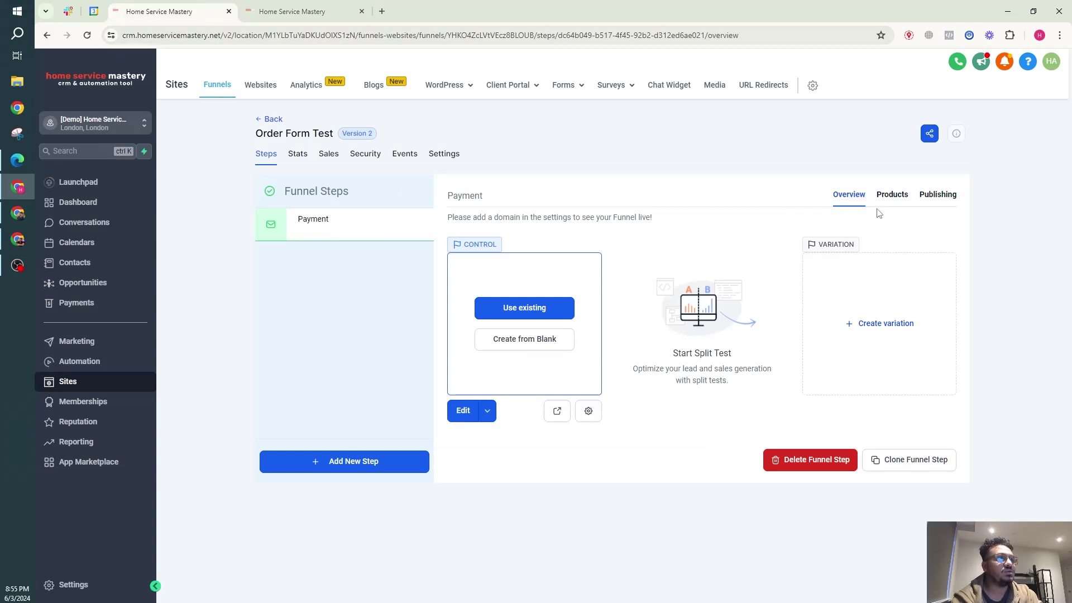
{"action": "left_click", "coordinate": [892, 198]}
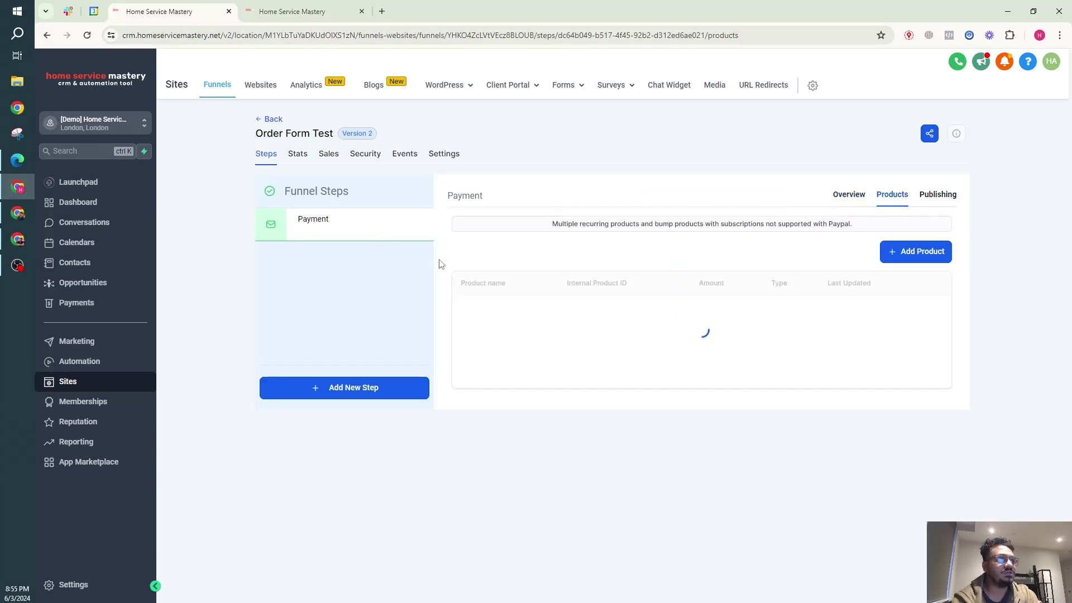
{"action": "left_click", "coordinate": [908, 251]}
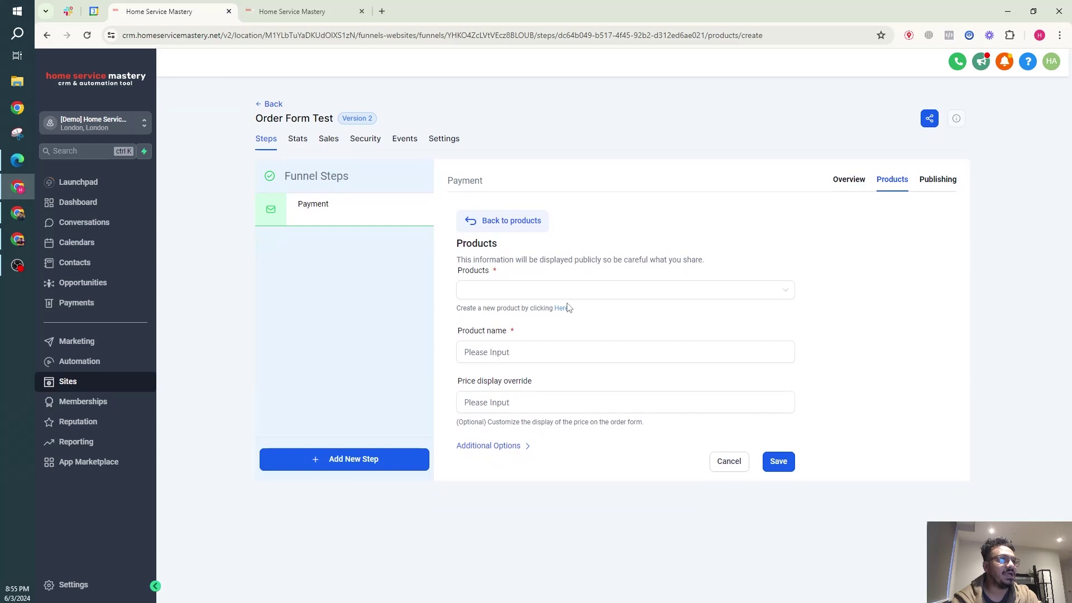
{"action": "left_click", "coordinate": [564, 291]}
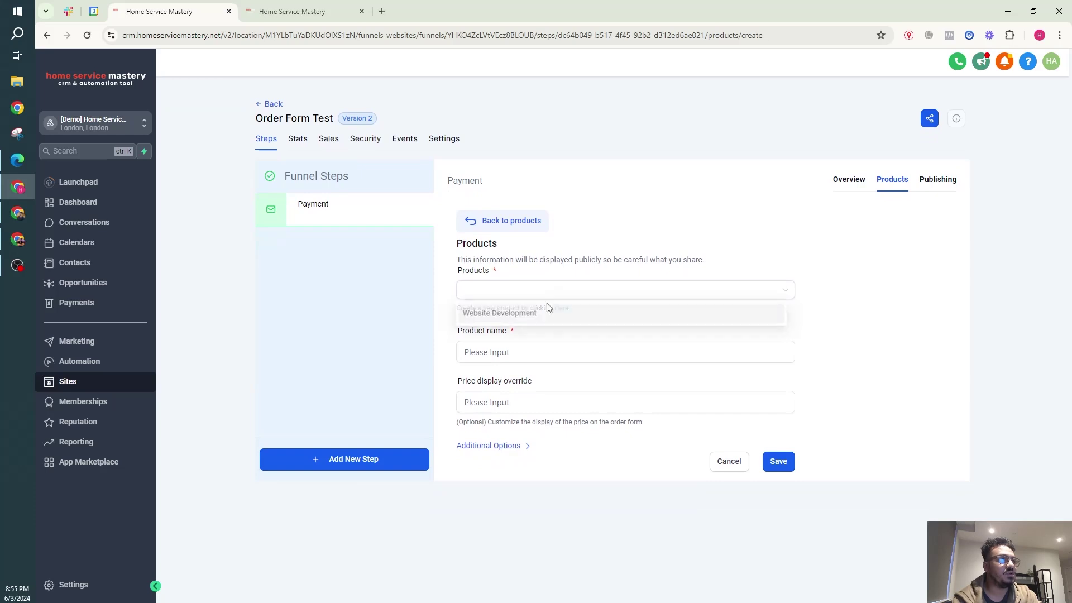
{"action": "left_click", "coordinate": [508, 319]}
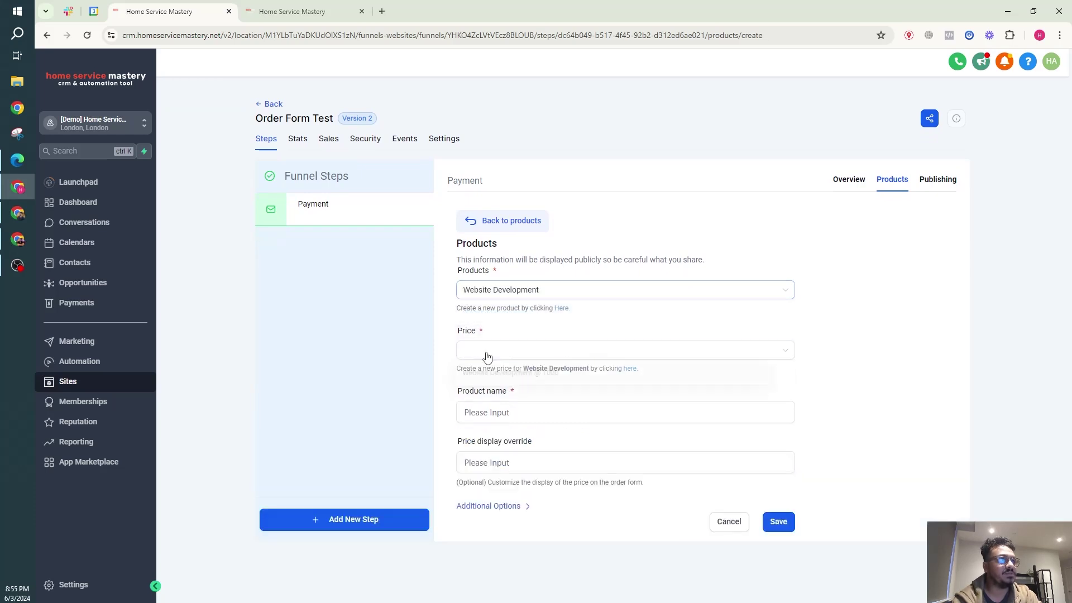
{"action": "left_click", "coordinate": [496, 373]}
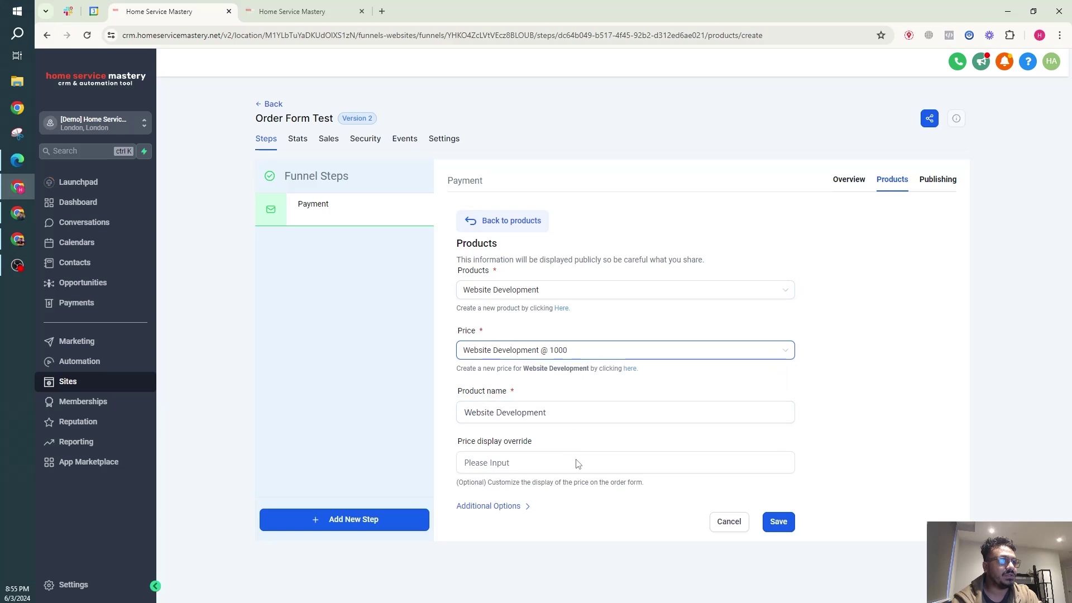
{"action": "left_click", "coordinate": [767, 530]}
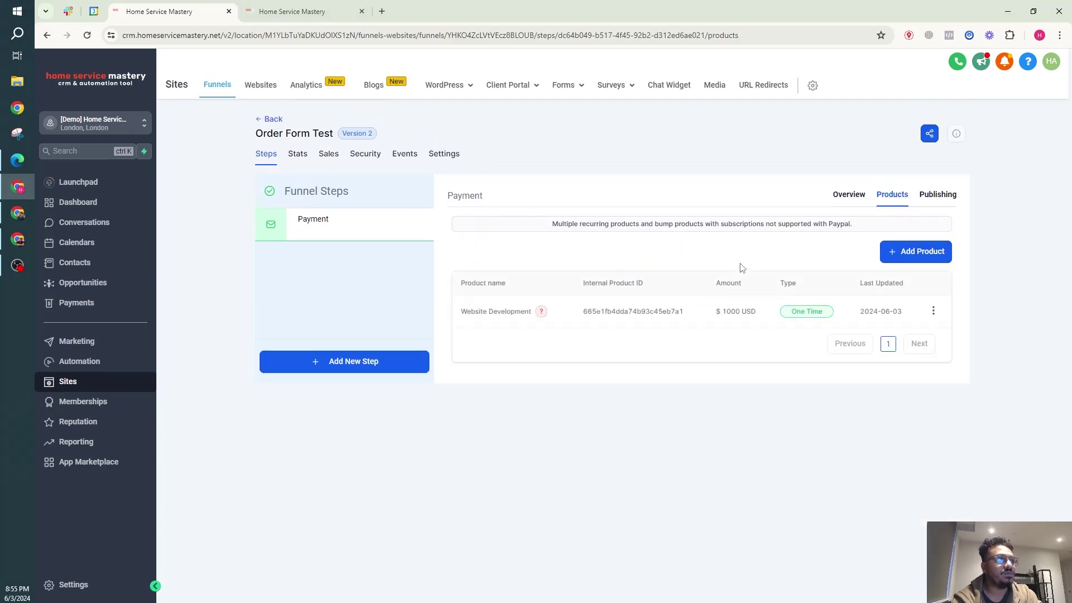
{"action": "left_click", "coordinate": [860, 199]}
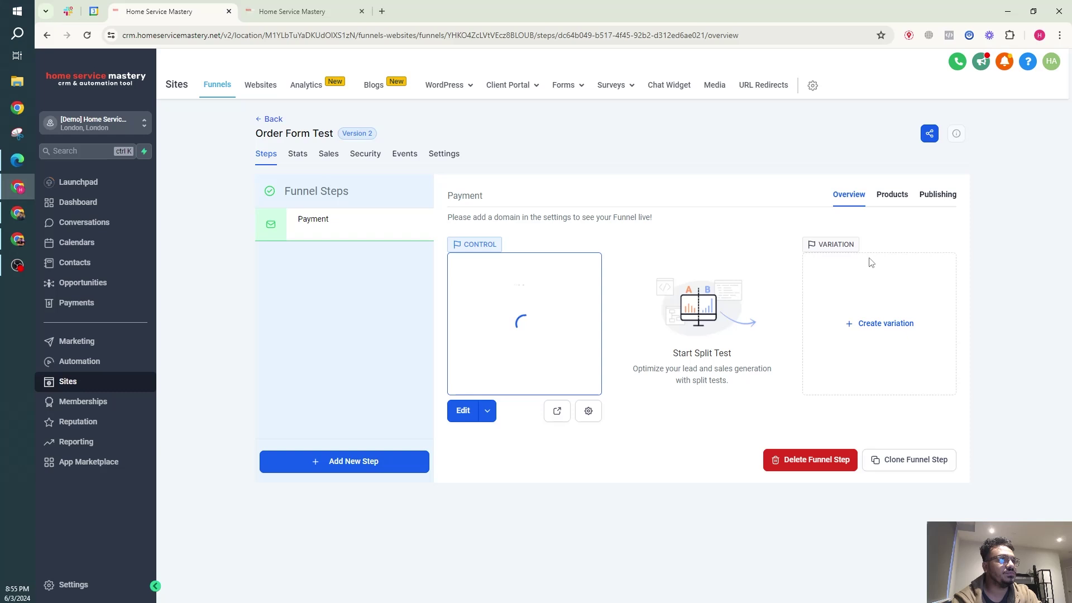
Preview the Payment page, enter a sample name, email and phone, and advance to step 2.
{"action": "left_click", "coordinate": [557, 411]}
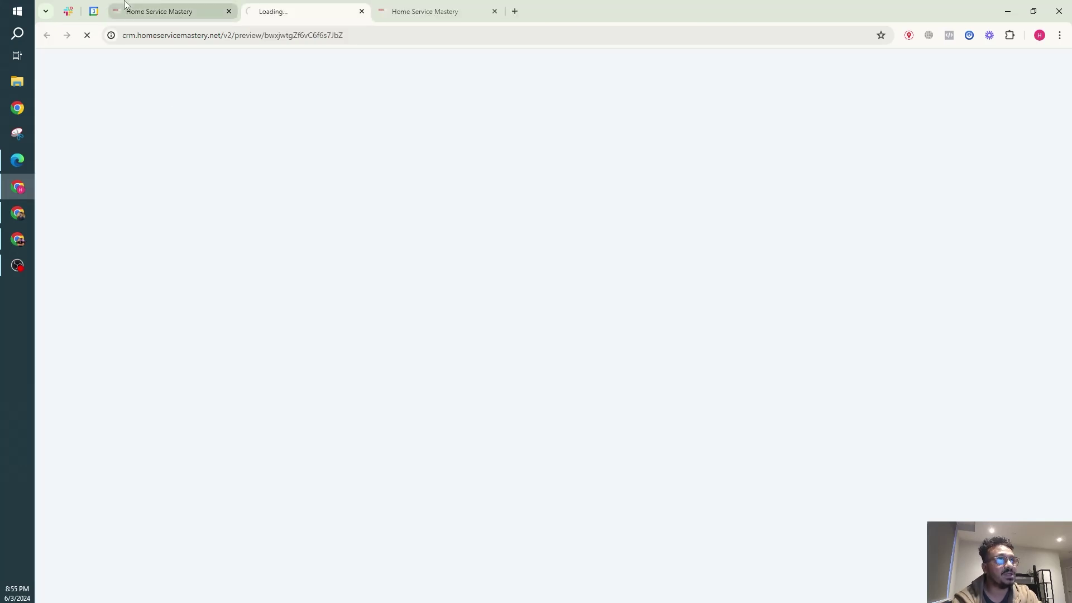
{"action": "left_click", "coordinate": [176, 17]}
{"action": "key", "text": "ctrl+Tab"}
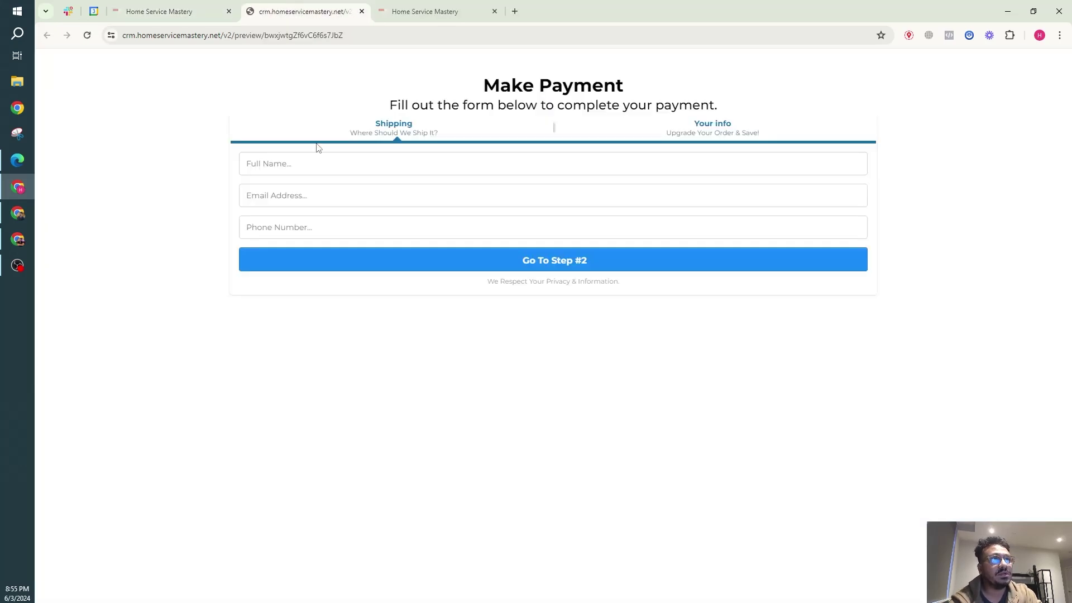
{"action": "left_click", "coordinate": [449, 162]}
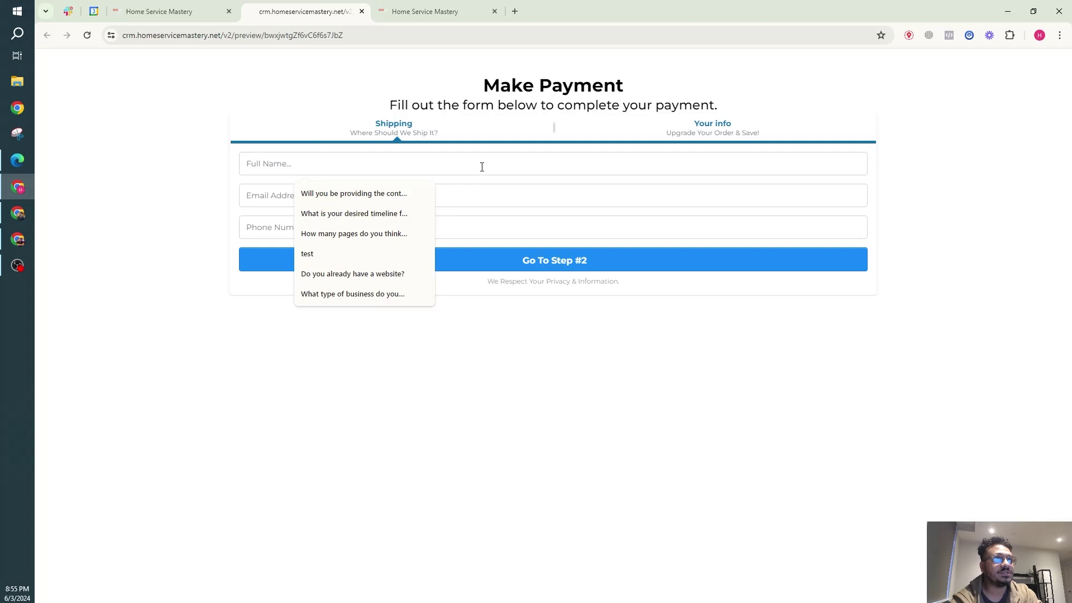
{"action": "type", "text": "John"}
{"action": "key", "text": "Tab"}
{"action": "type", "text": "J"}
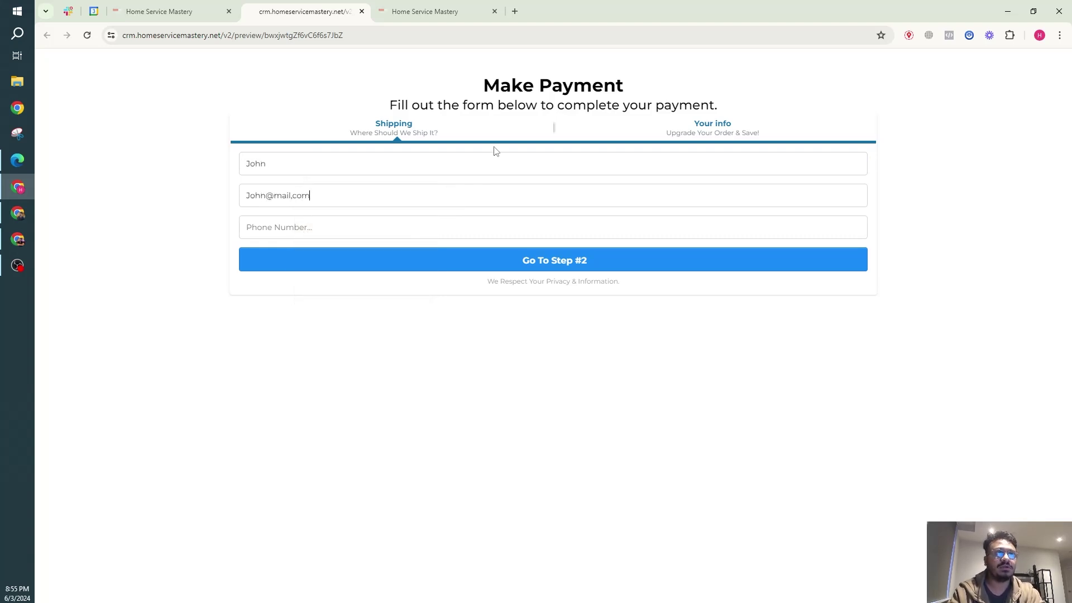
{"action": "type", "text": "+1888555"}
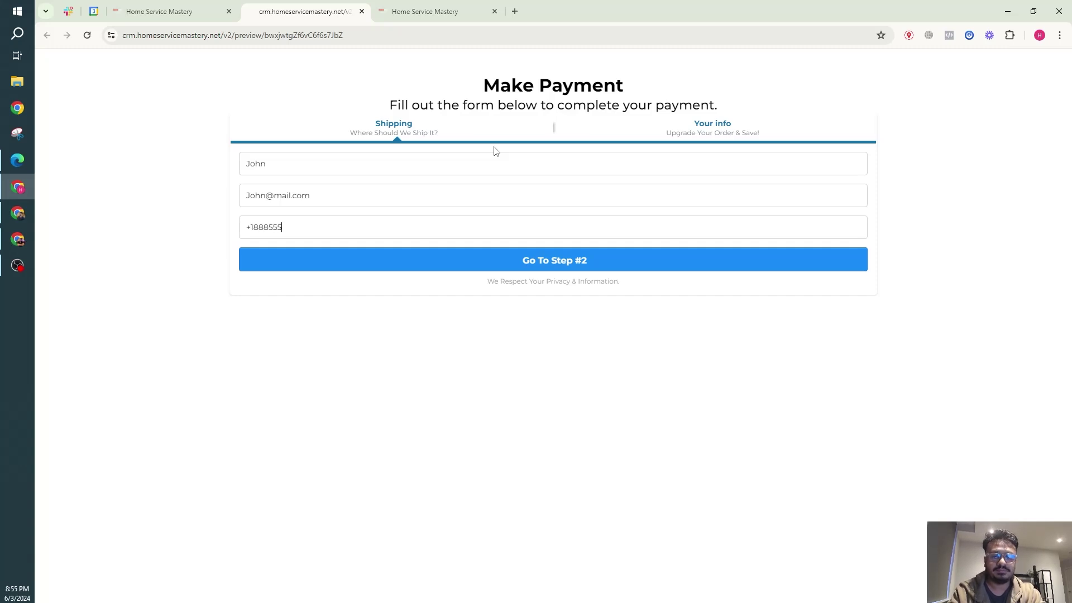
{"action": "type", "text": "1234"}
{"action": "left_click", "coordinate": [510, 256]}
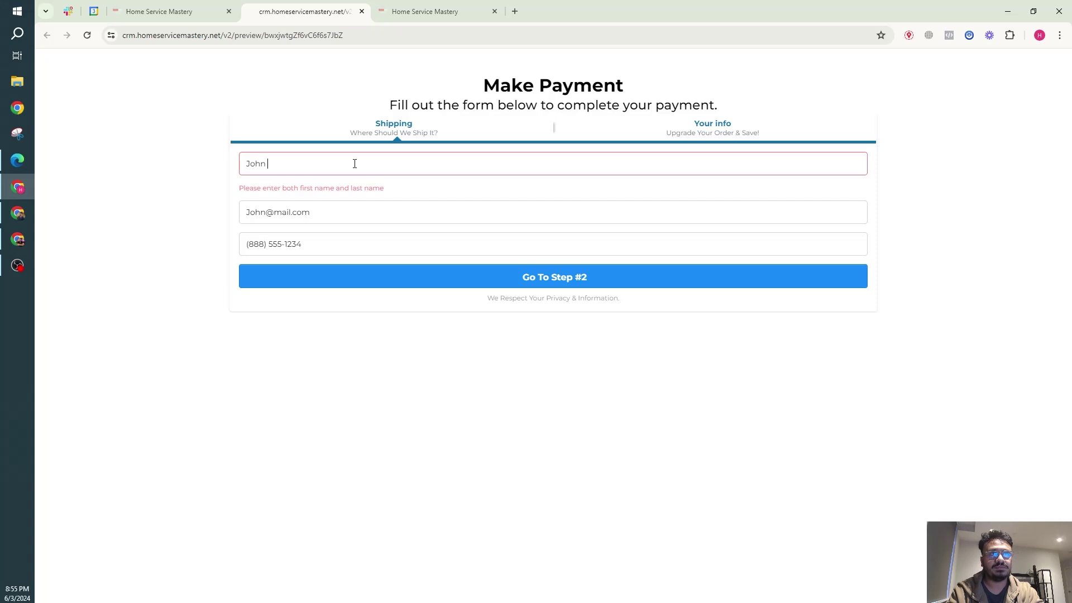
{"action": "left_click", "coordinate": [442, 285]}
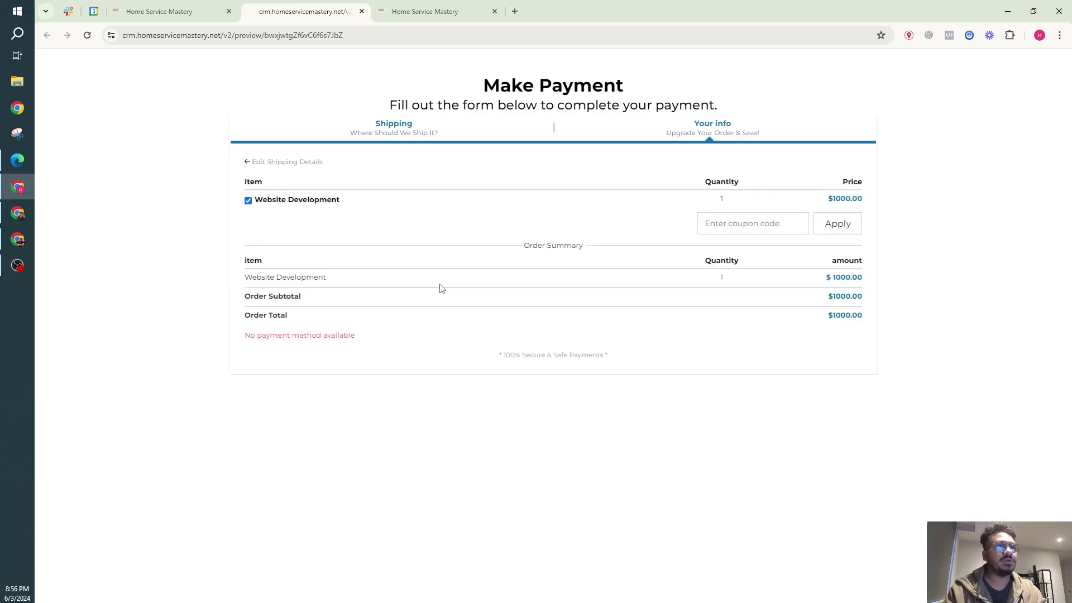
Compare the Make Payment preview with the Payment step's Website Development product listing.
{"action": "left_click", "coordinate": [162, 10]}
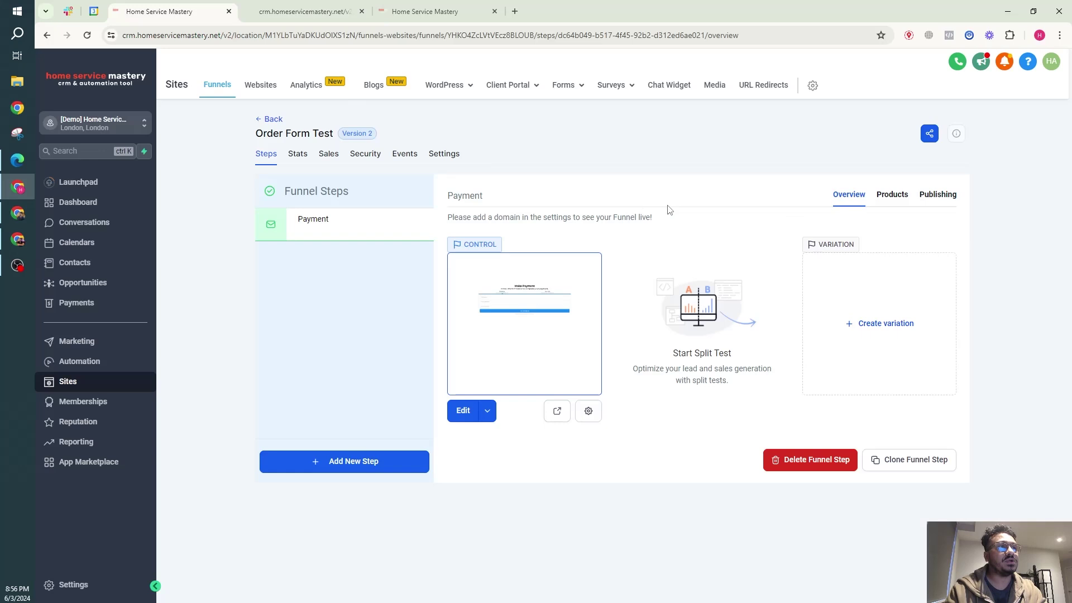
{"action": "left_click", "coordinate": [892, 195]}
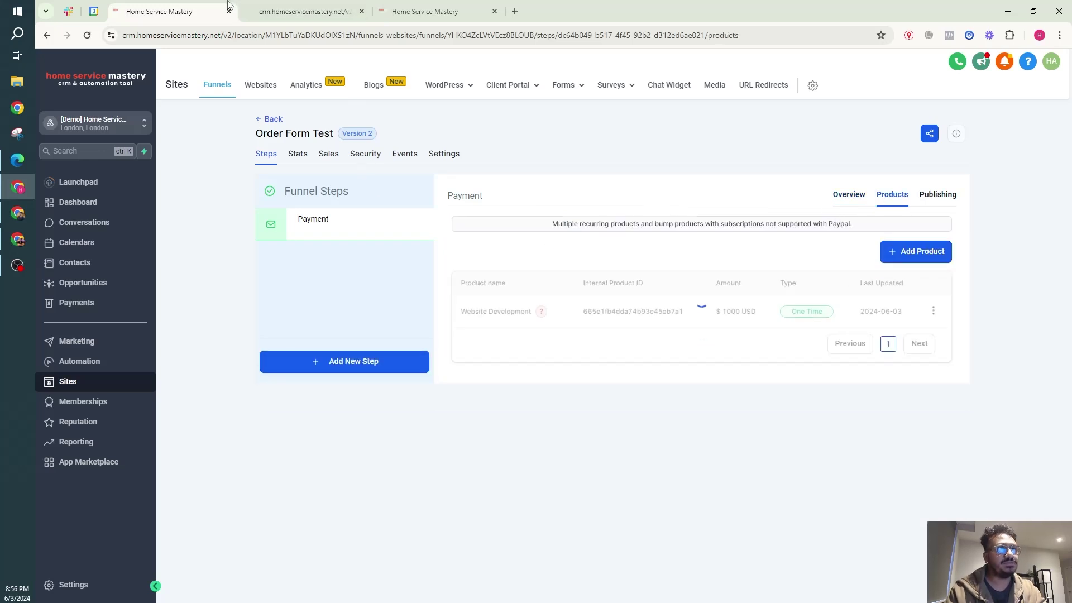
{"action": "left_click", "coordinate": [302, 11]}
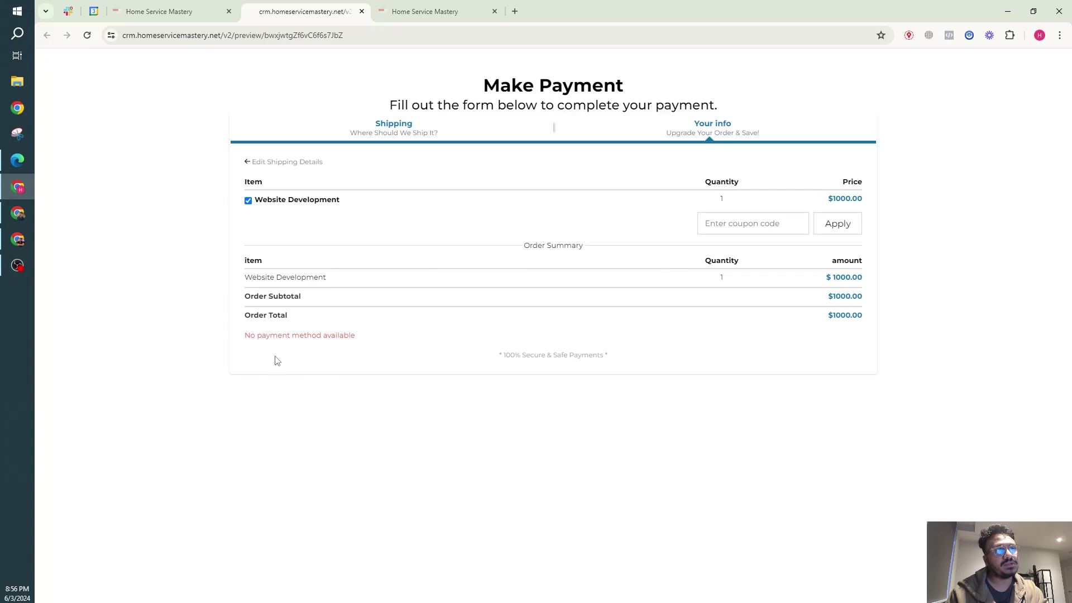
{"action": "left_click", "coordinate": [165, 10]}
{"action": "left_click", "coordinate": [304, 11]}
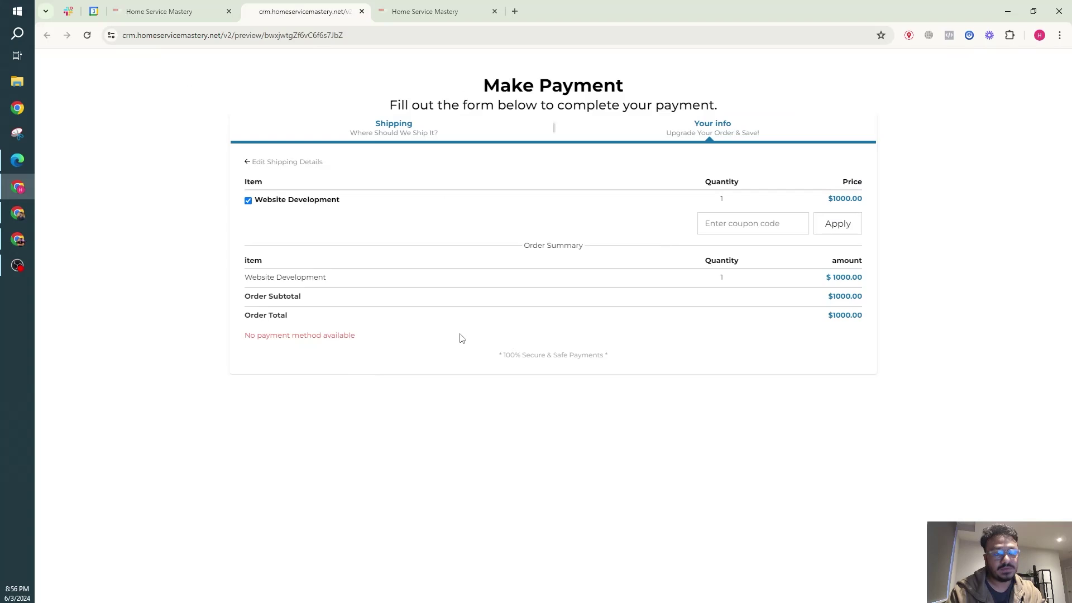
{"action": "left_click", "coordinate": [162, 8]}
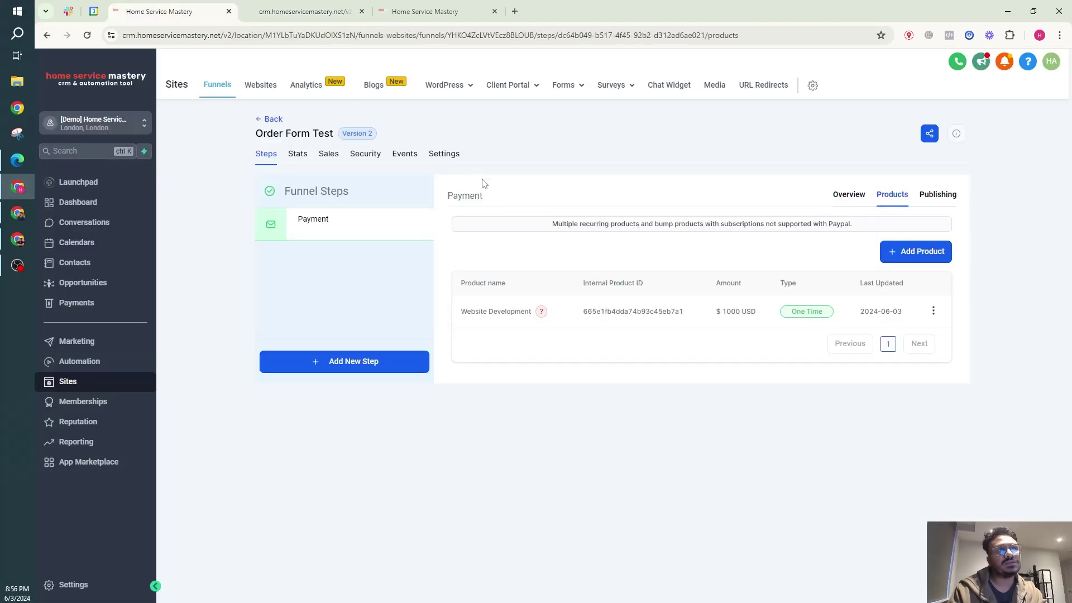
{"action": "left_click", "coordinate": [342, 7]}
{"action": "left_click", "coordinate": [218, 9]}
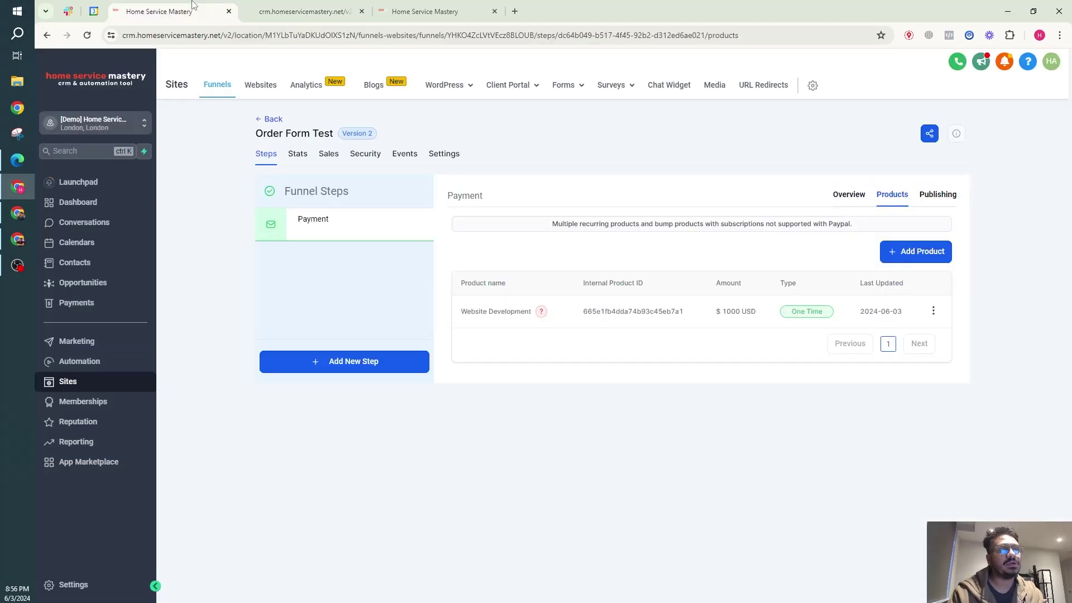
{"action": "left_click", "coordinate": [283, 7]}
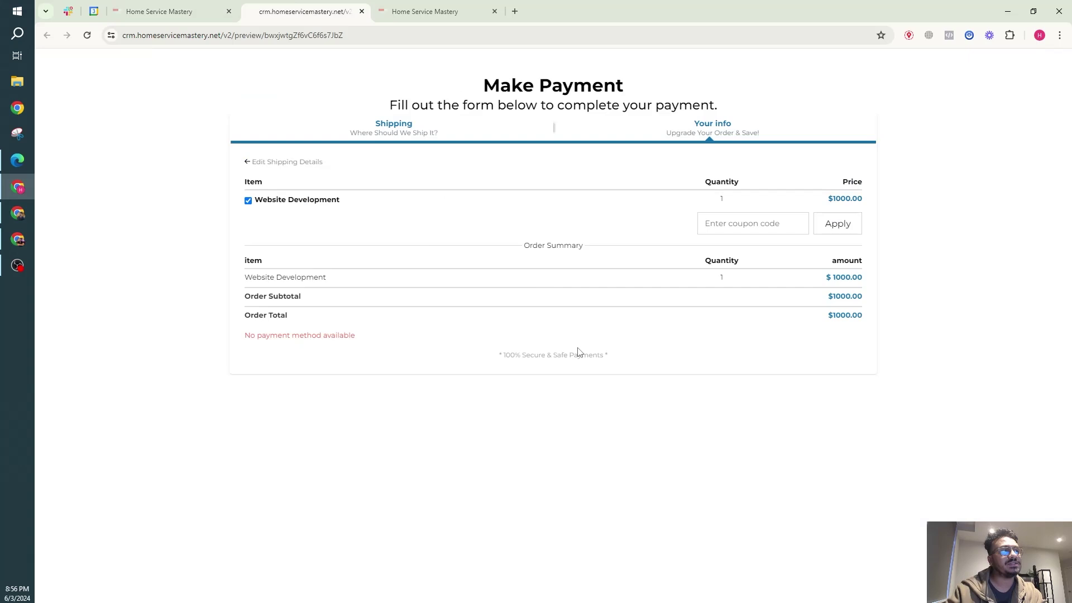
{"action": "left_click", "coordinate": [239, 16]}
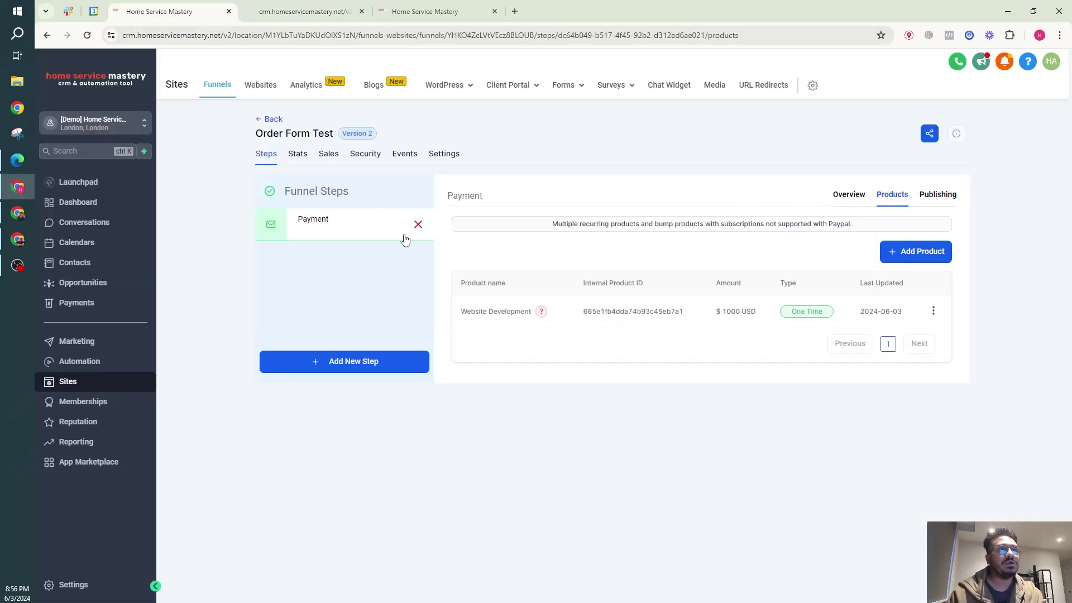
In the funnel Settings, toggle Payment mode from Live to Test and save.
{"action": "left_click", "coordinate": [445, 161]}
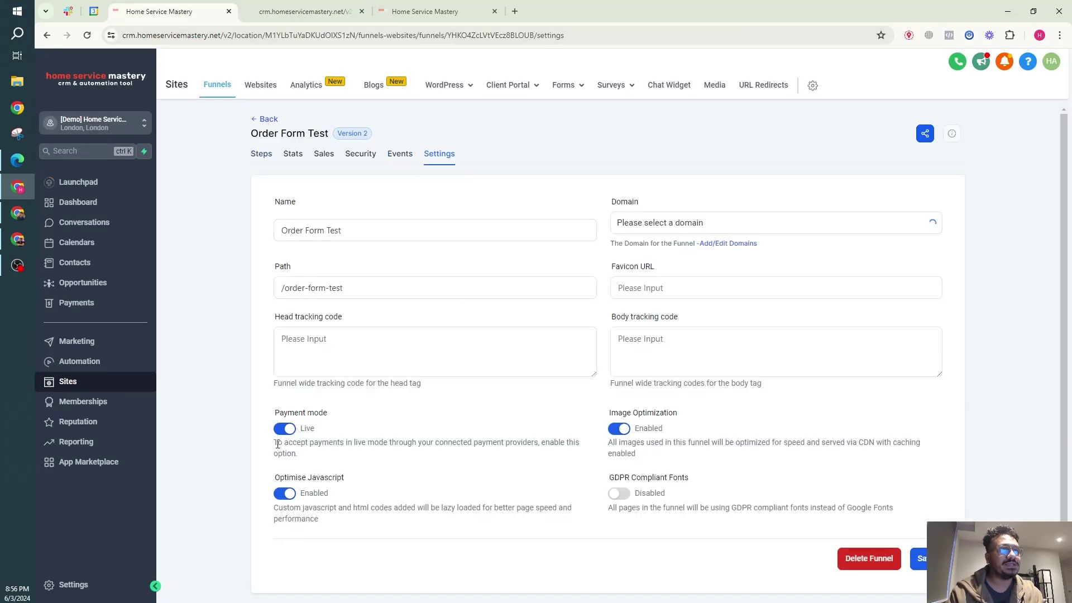
{"action": "left_click", "coordinate": [287, 431]}
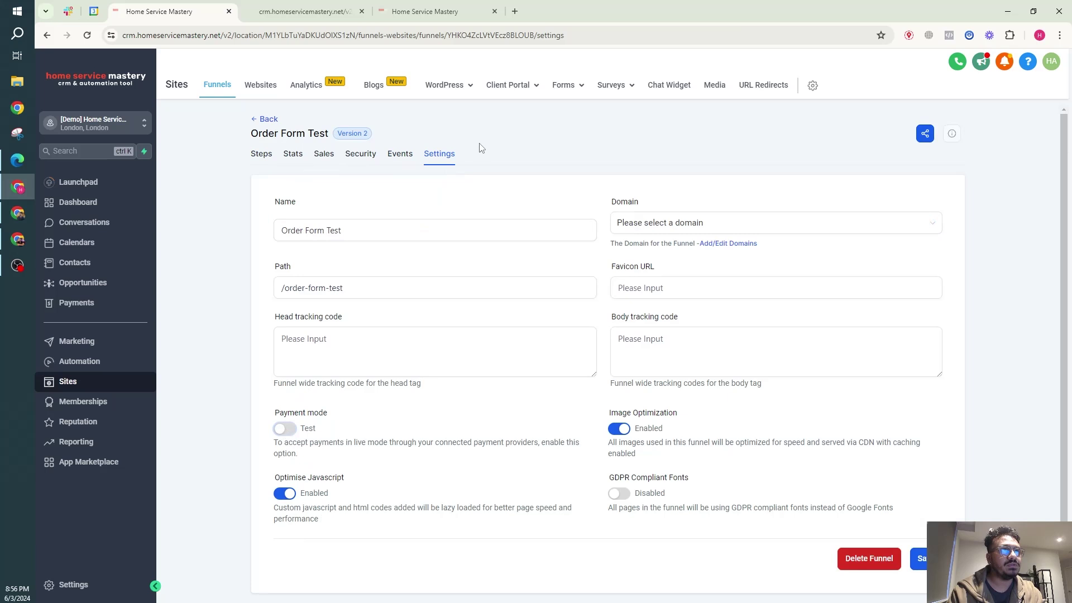
{"action": "left_click", "coordinate": [919, 558]}
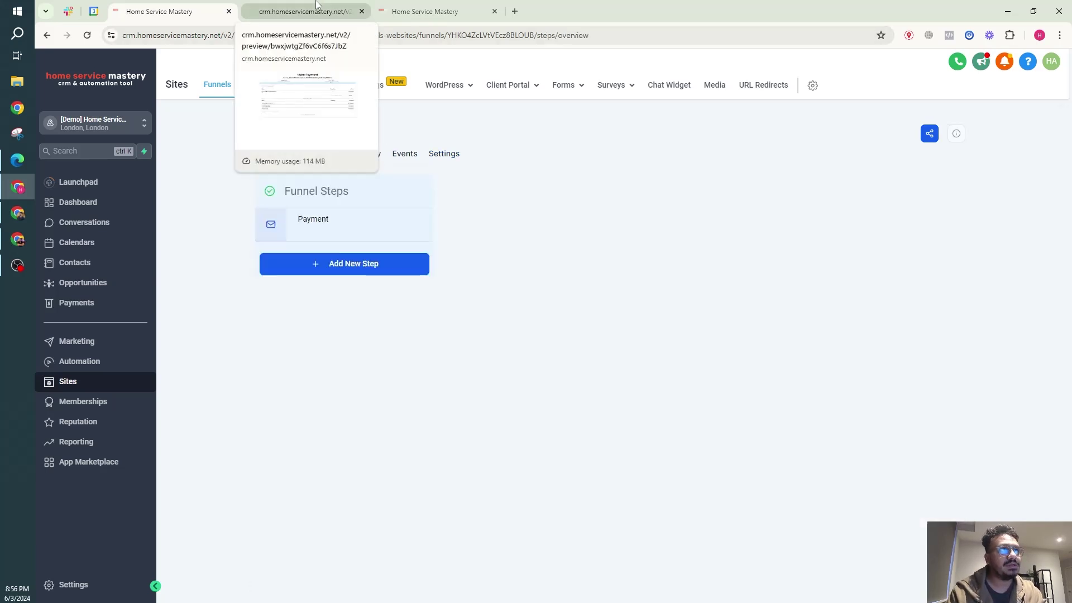
{"action": "left_click", "coordinate": [307, 12]}
Reload the preview, enter a test contact's name, email and phone, and continue to the payment step.
{"action": "left_click", "coordinate": [88, 35]}
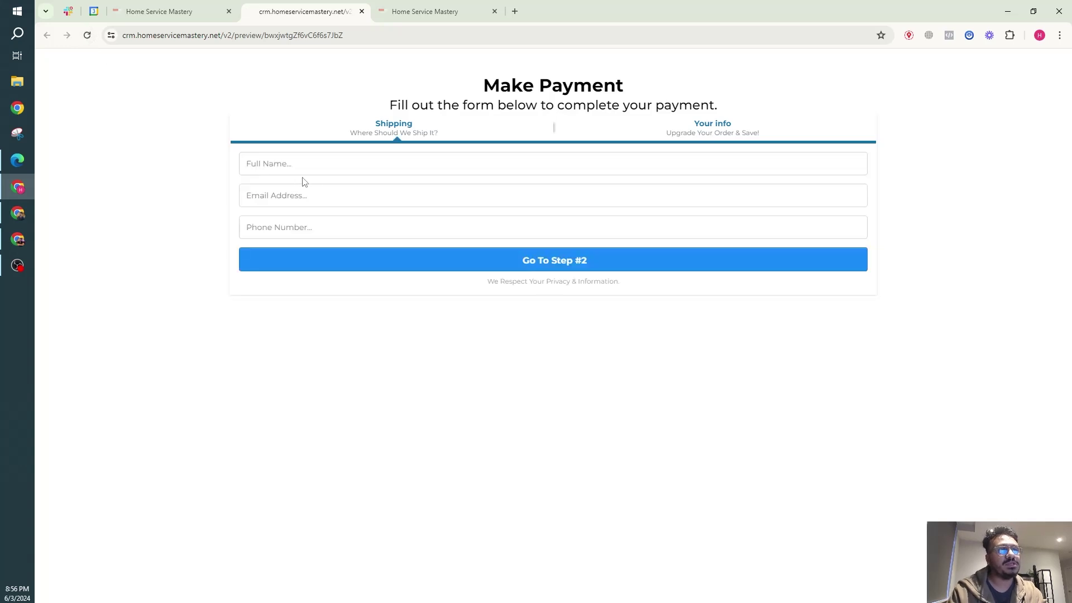
{"action": "left_click", "coordinate": [308, 166]}
{"action": "type", "text": "John"}
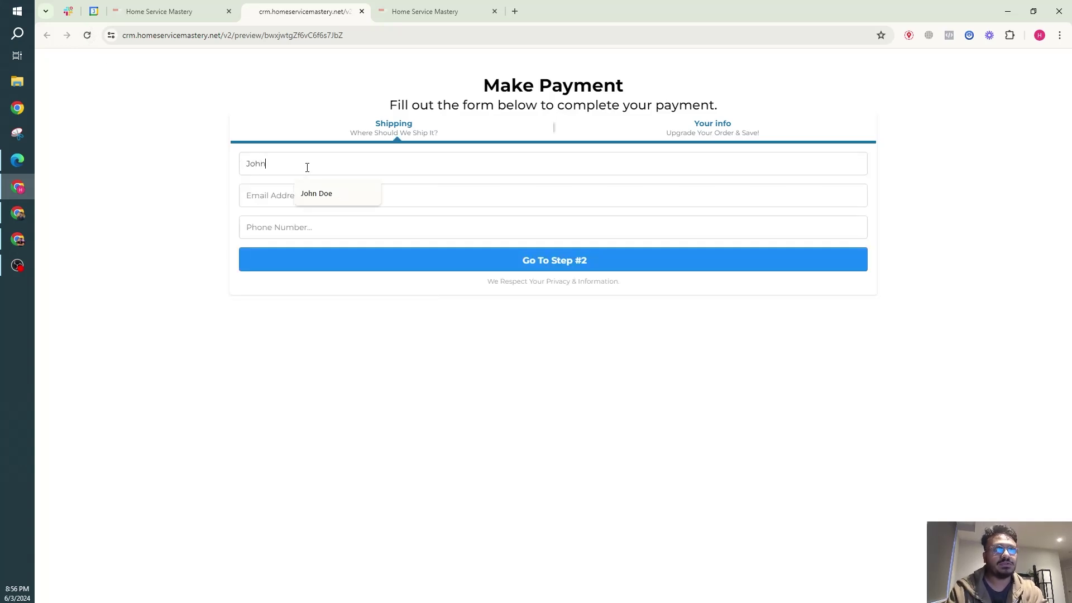
{"action": "type", "text": " Doe"}
{"action": "key", "text": "Tab"}
{"action": "type", "text": "john"}
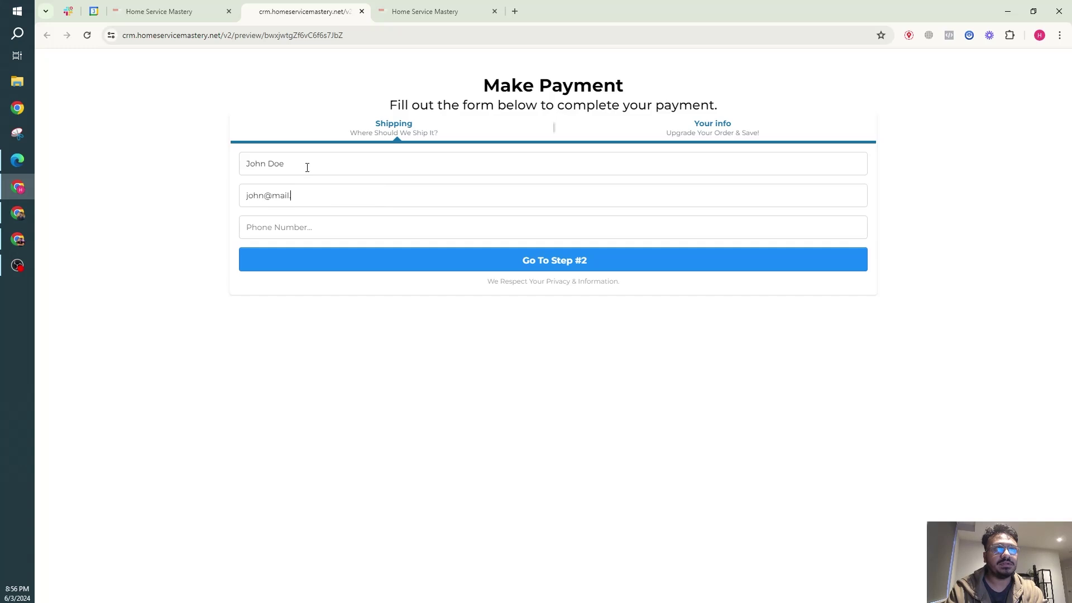
{"action": "key", "text": "Tab"}
{"action": "type", "text": "+"}
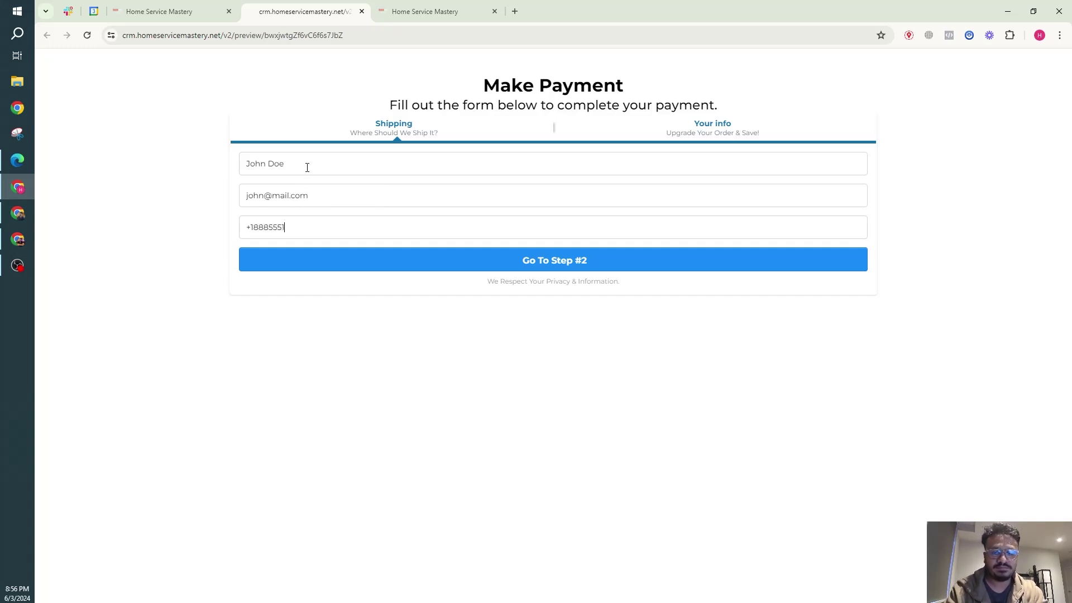
{"action": "type", "text": "18885551234"}
{"action": "left_click", "coordinate": [359, 259]}
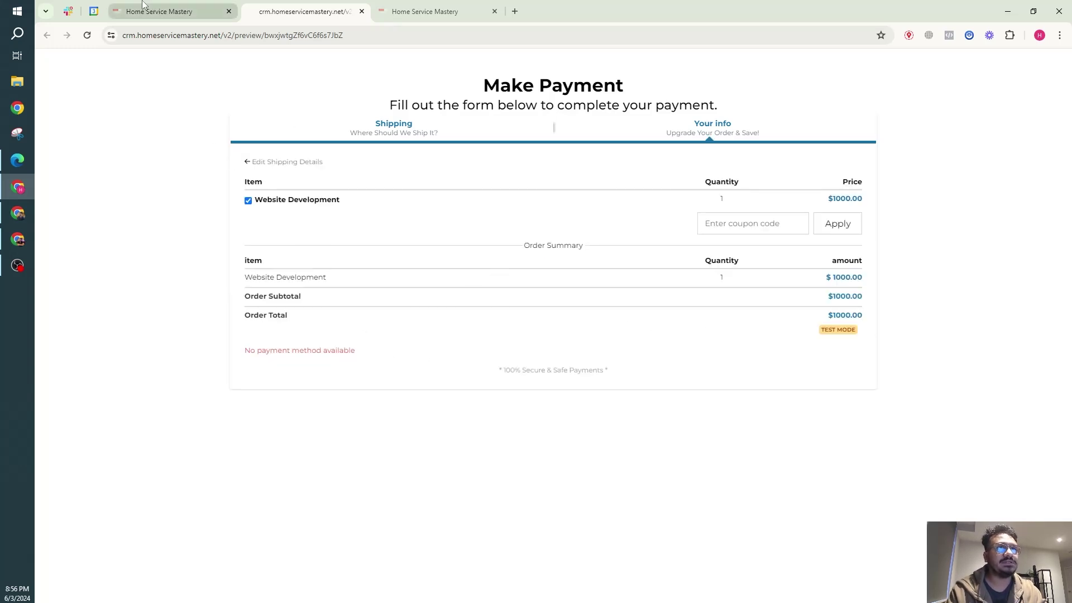
{"action": "left_click", "coordinate": [168, 11]}
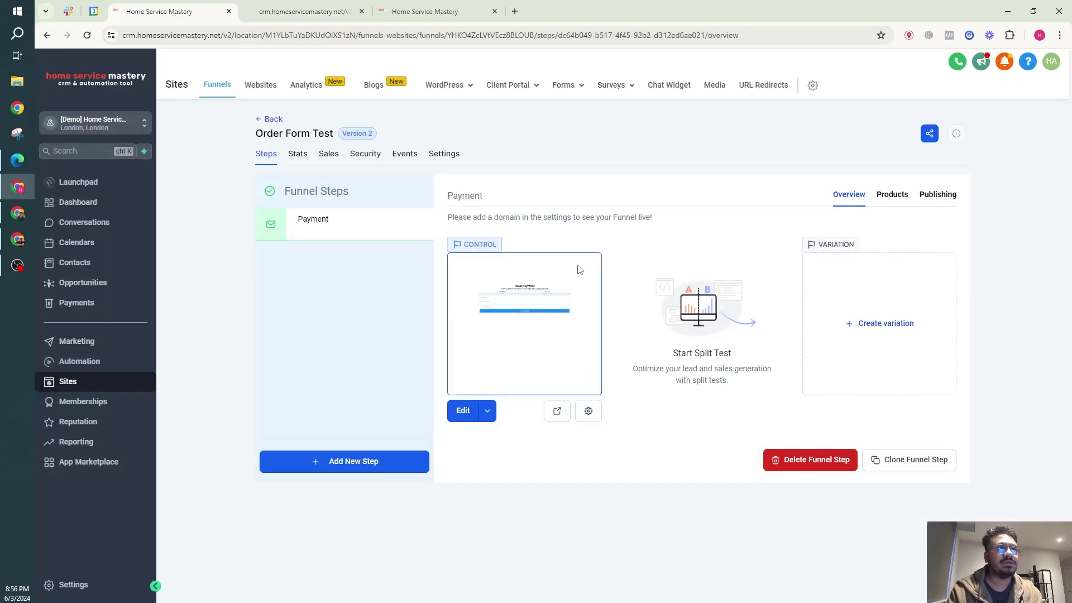
Open the Automation Tutorials folder in the workflows list.
{"action": "left_click", "coordinate": [106, 360]}
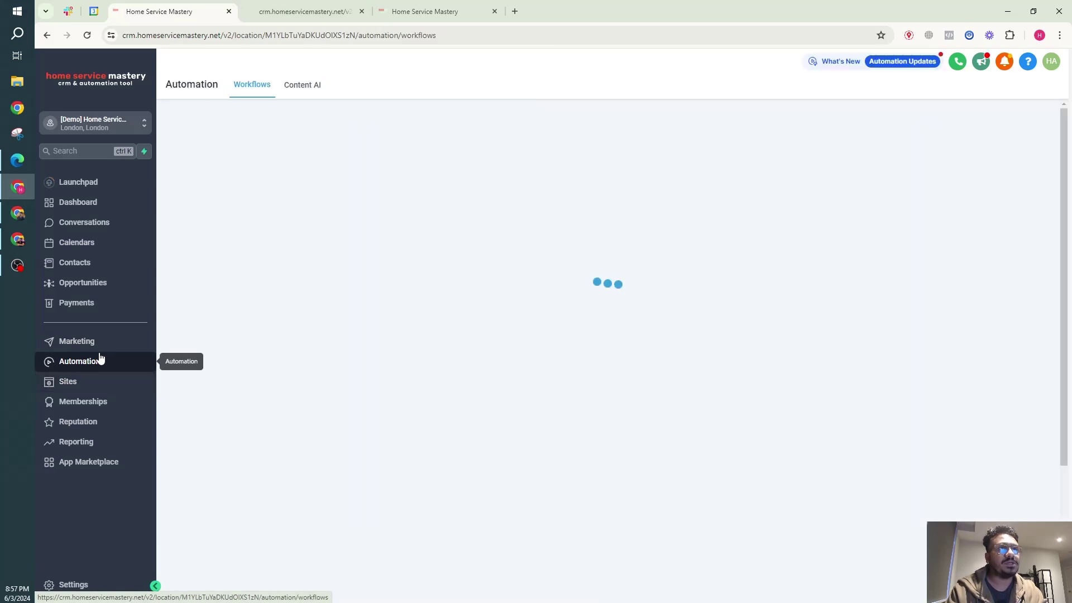
{"action": "left_click", "coordinate": [346, 269]}
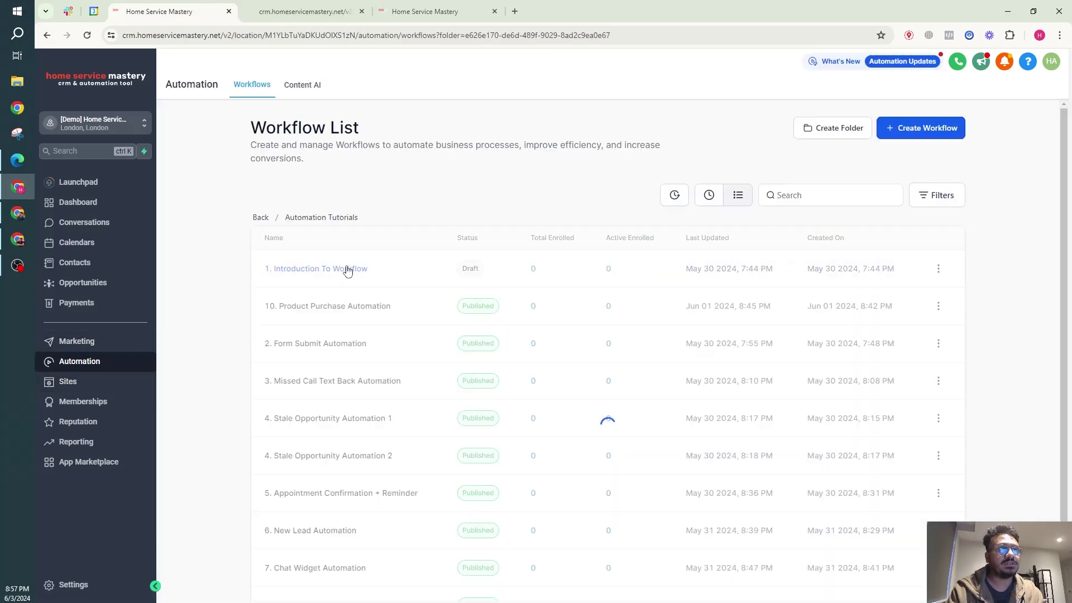
{"action": "scroll", "coordinate": [371, 314], "scroll_direction": "down", "scroll_amount": 2}
{"action": "left_click", "coordinate": [842, 563]}
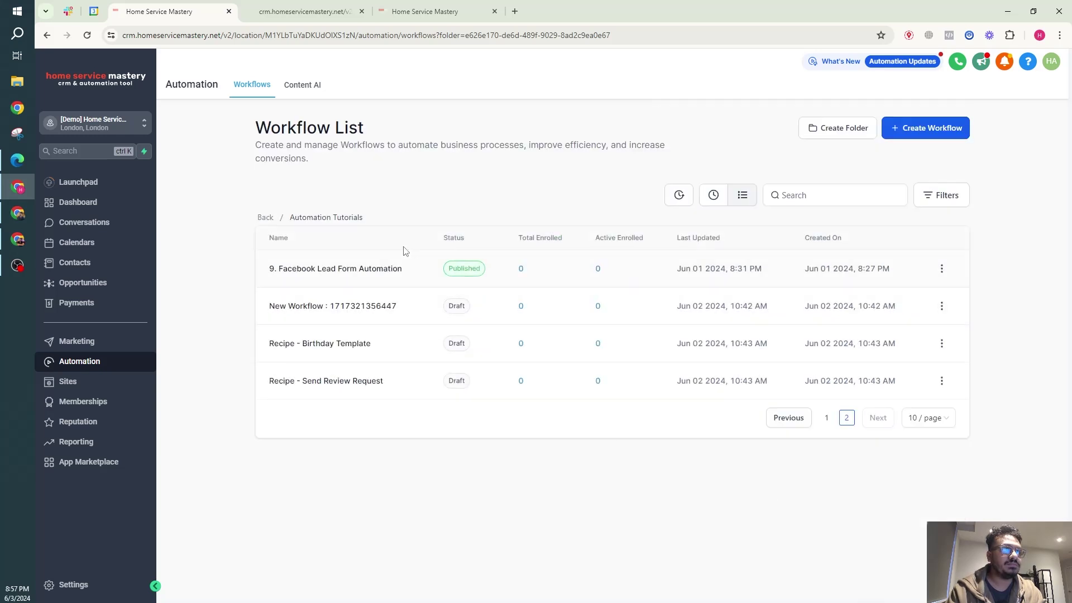
Create a workflow from scratch and title it '10. Order Form Automation'.
{"action": "left_click", "coordinate": [931, 130]}
{"action": "left_click", "coordinate": [921, 173]}
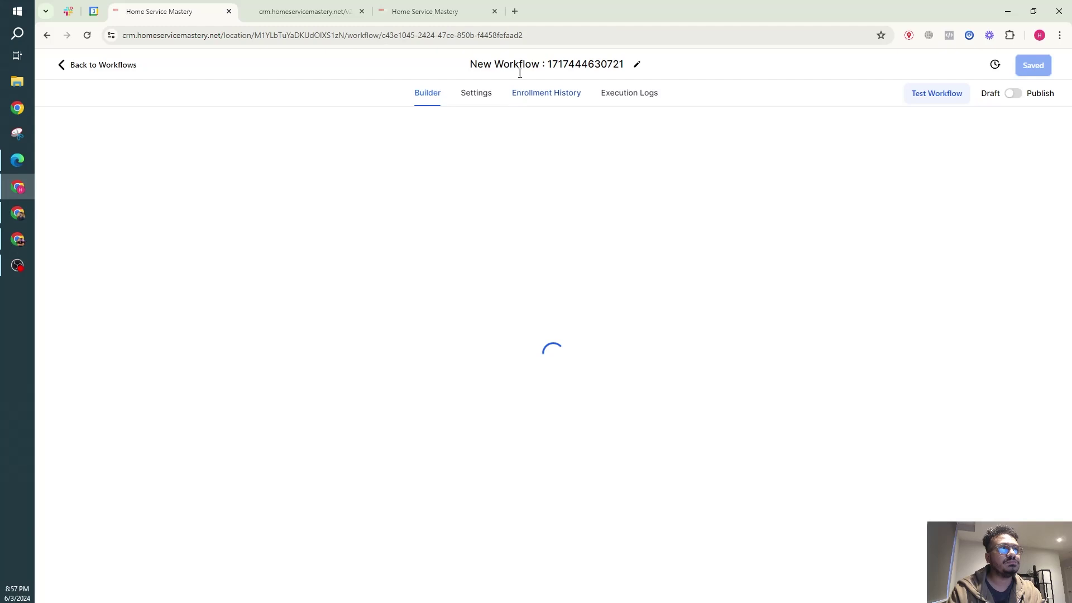
{"action": "triple_click", "coordinate": [522, 64]}
{"action": "type", "text": "10"}
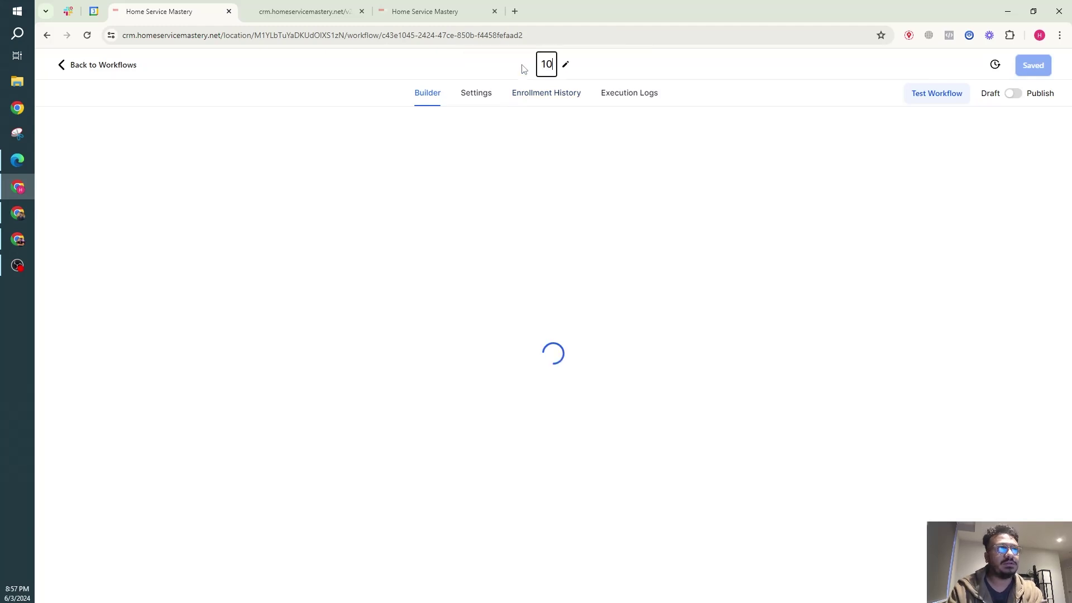
{"action": "type", "text": ". O"}
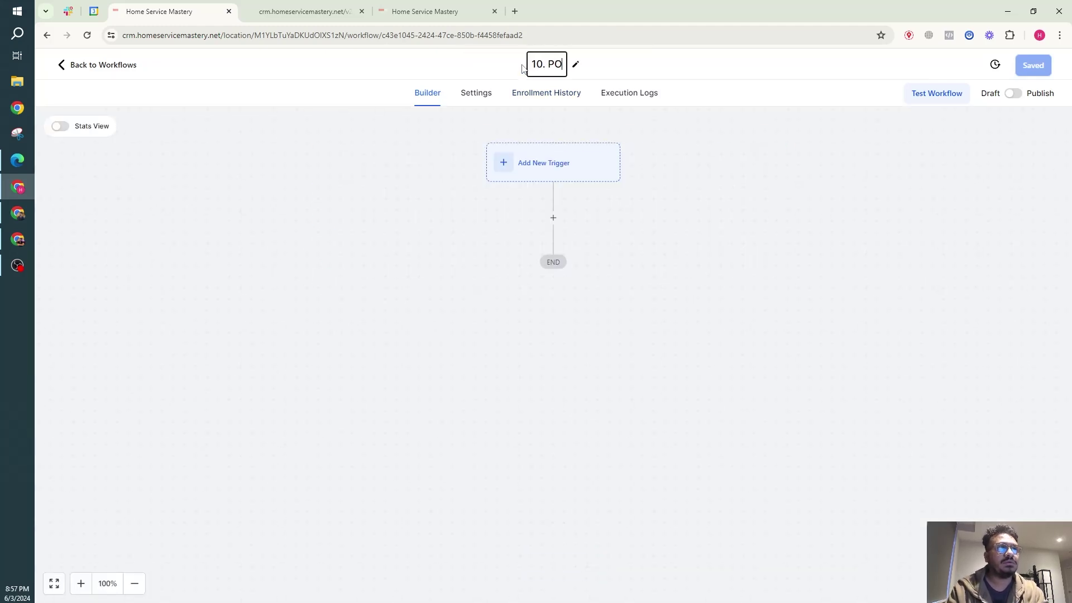
{"action": "type", "text": "rder Form Automation"}
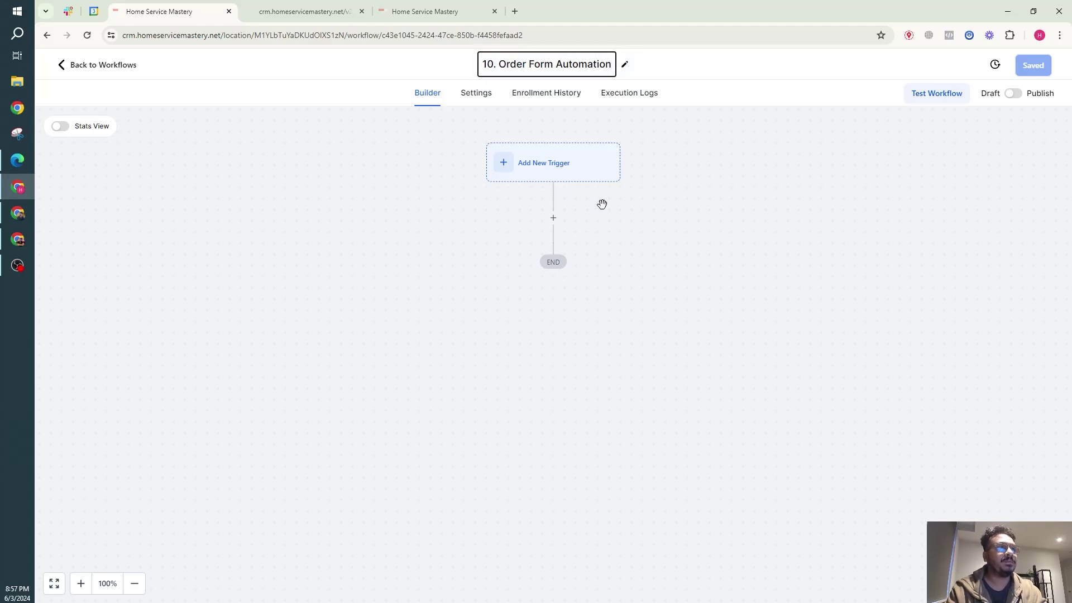
Confirm the workflow title and add an Order Form Submission trigger.
{"action": "key", "text": "Return"}
{"action": "left_click", "coordinate": [574, 177]}
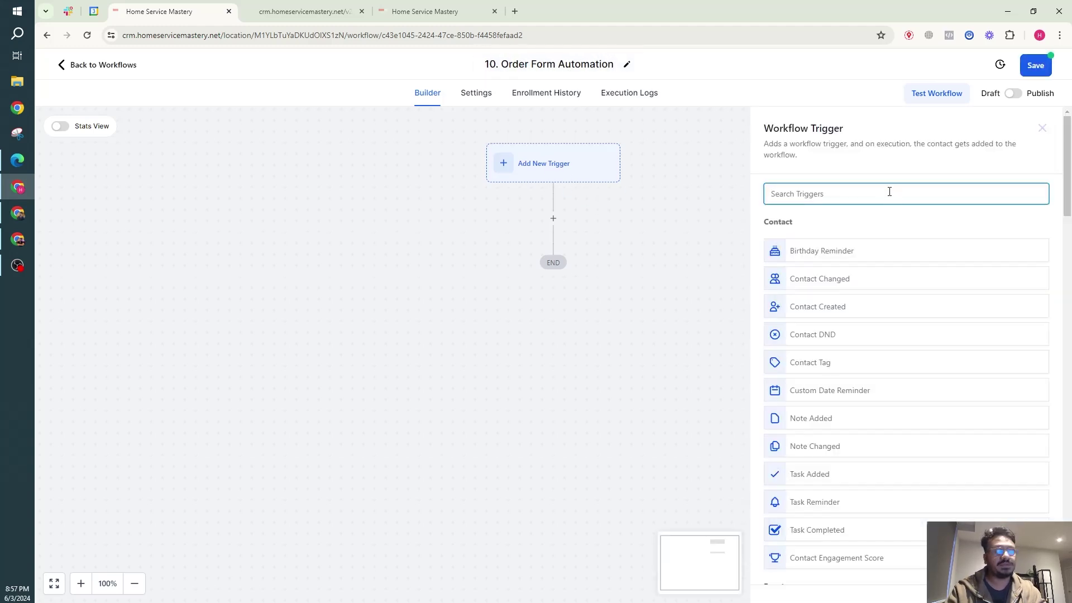
{"action": "type", "text": "order"}
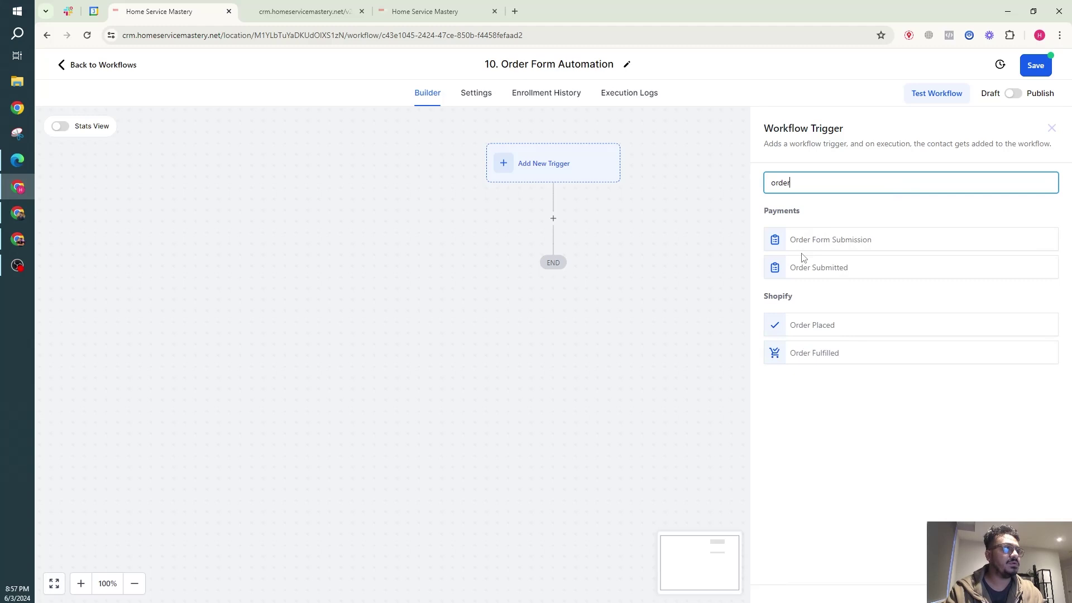
{"action": "left_click", "coordinate": [833, 242]}
Filter the trigger to the Order Form Test funnel and its Payment page.
{"action": "left_click", "coordinate": [616, 301]}
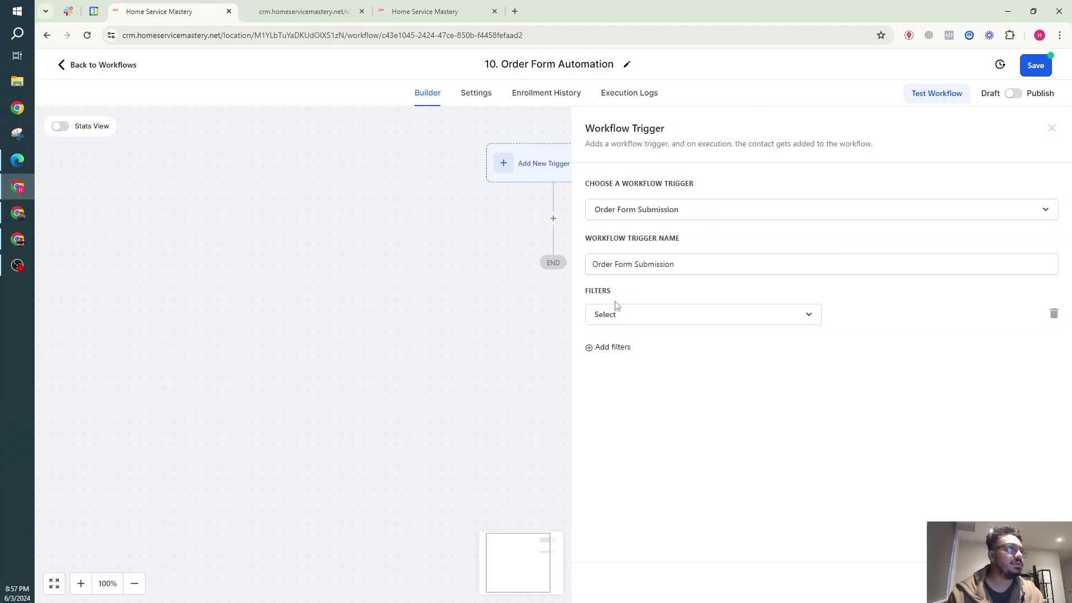
{"action": "left_click", "coordinate": [630, 316]}
{"action": "left_click", "coordinate": [628, 395]}
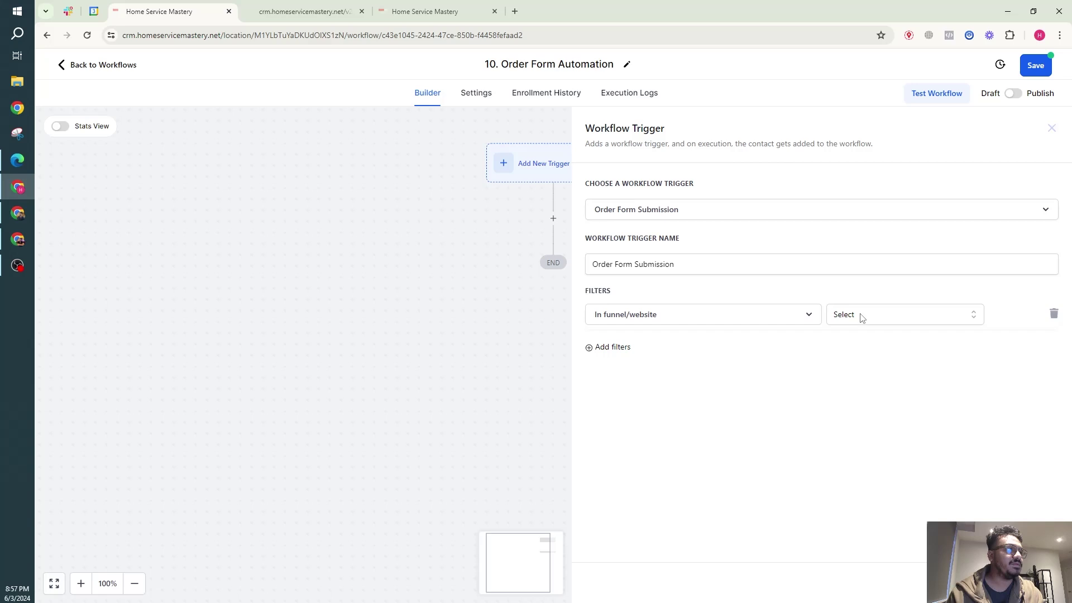
{"action": "left_click", "coordinate": [862, 314]}
{"action": "left_click", "coordinate": [868, 368]}
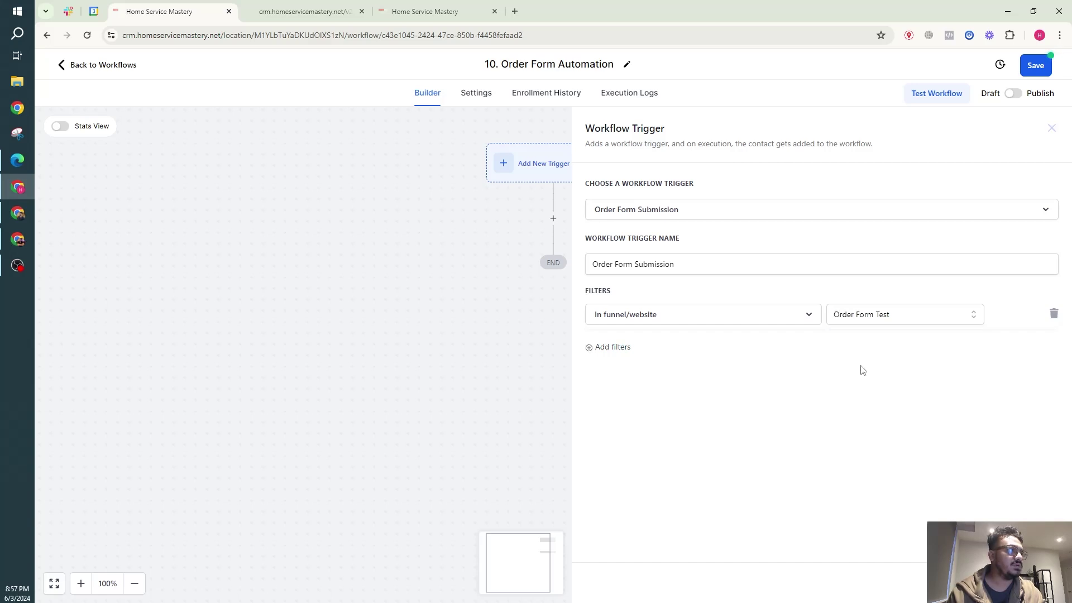
{"action": "left_click", "coordinate": [613, 348]}
{"action": "left_click", "coordinate": [632, 347]}
{"action": "left_click", "coordinate": [633, 428]}
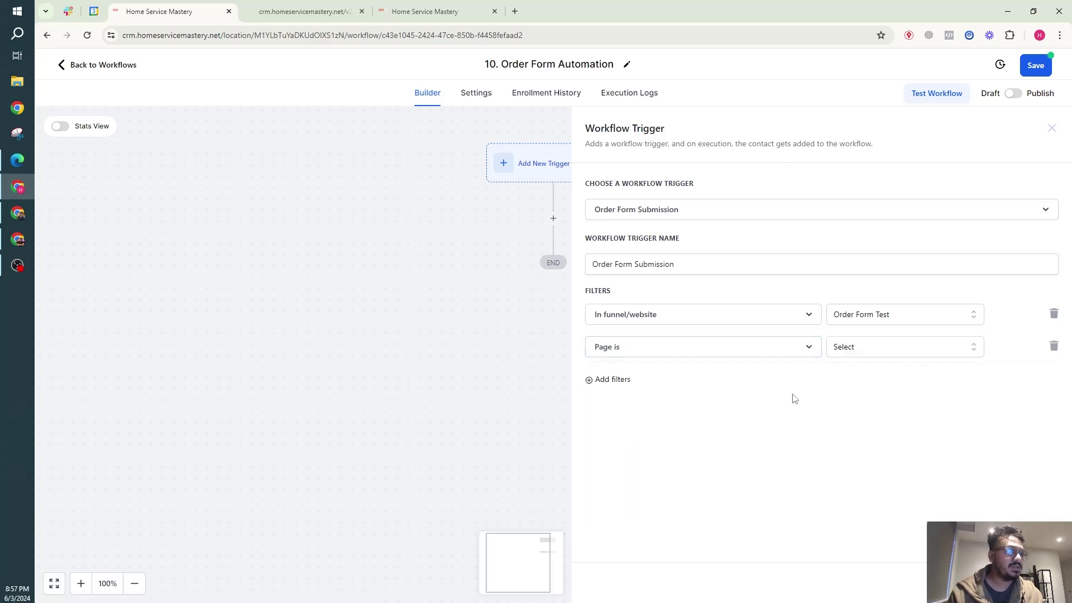
{"action": "left_click", "coordinate": [890, 351]}
{"action": "left_click", "coordinate": [864, 407]}
Add a product filter for Website Development and finish editing the trigger.
{"action": "left_click", "coordinate": [610, 380]}
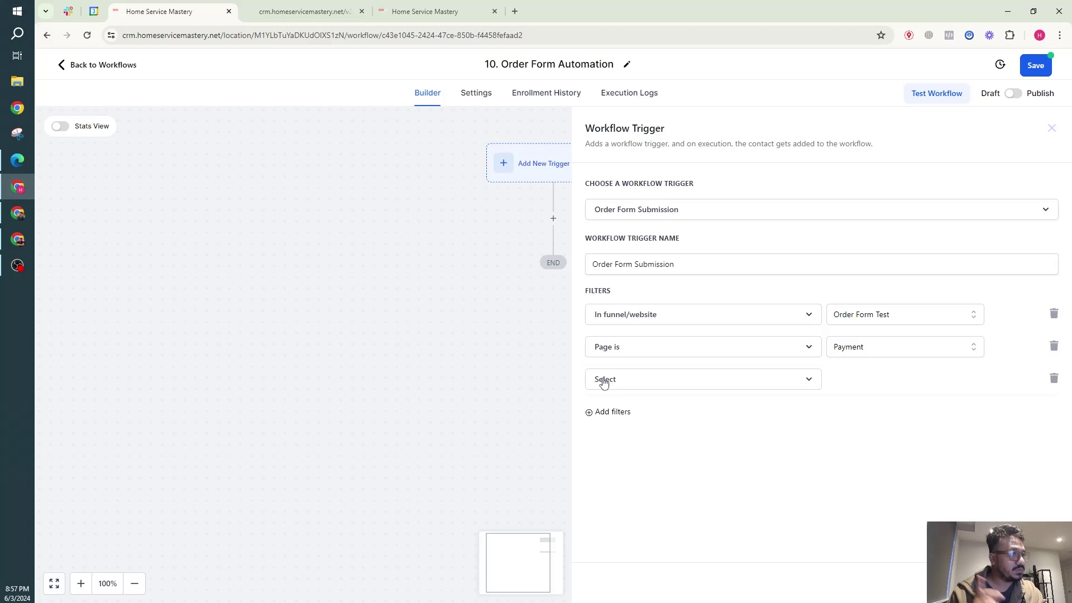
{"action": "left_click", "coordinate": [608, 379]}
{"action": "left_click", "coordinate": [633, 459]}
{"action": "left_click", "coordinate": [905, 386]}
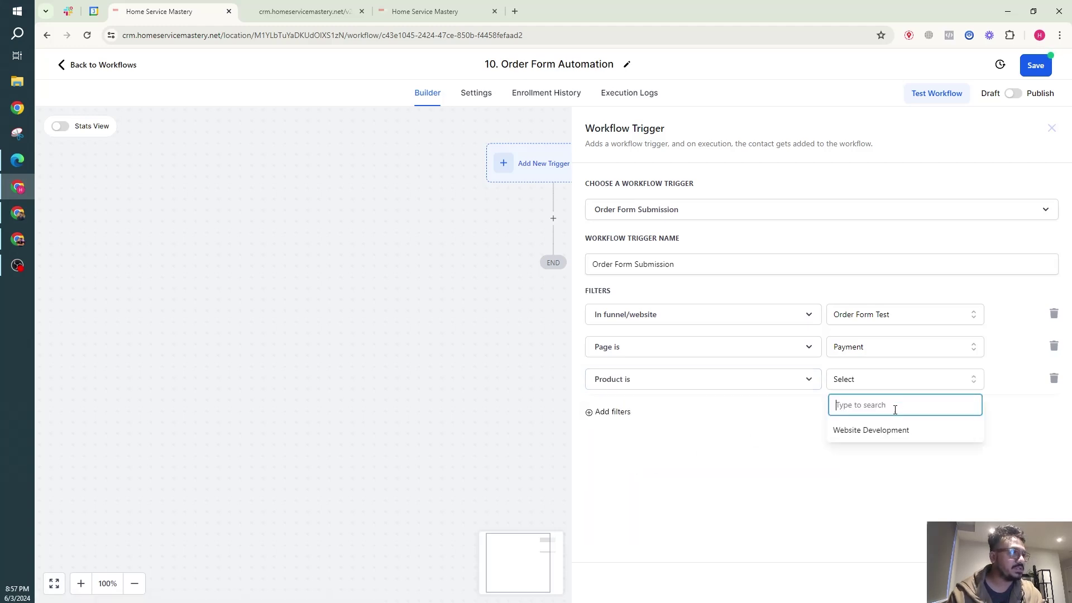
{"action": "left_click", "coordinate": [893, 430]}
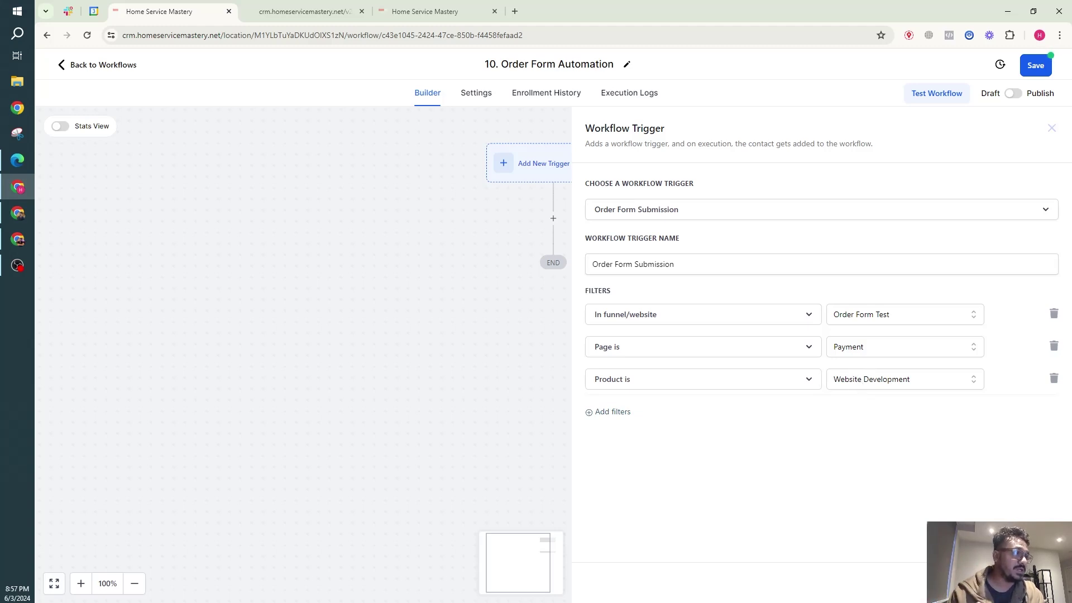
{"action": "key", "text": "Escape"}
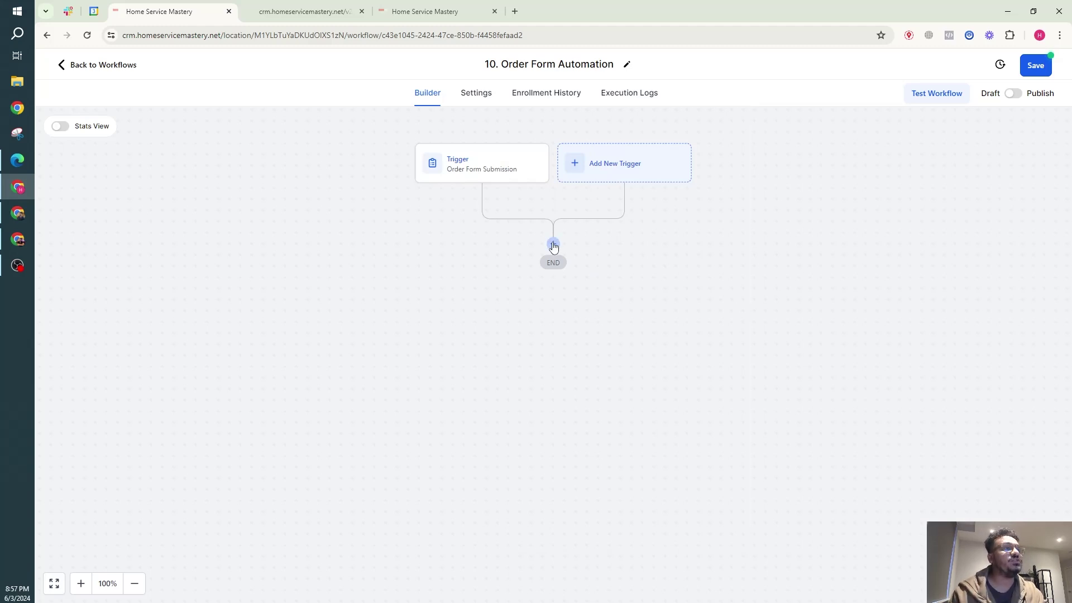
Add an Assign To User action for the available user and save it.
{"action": "left_click", "coordinate": [554, 246]}
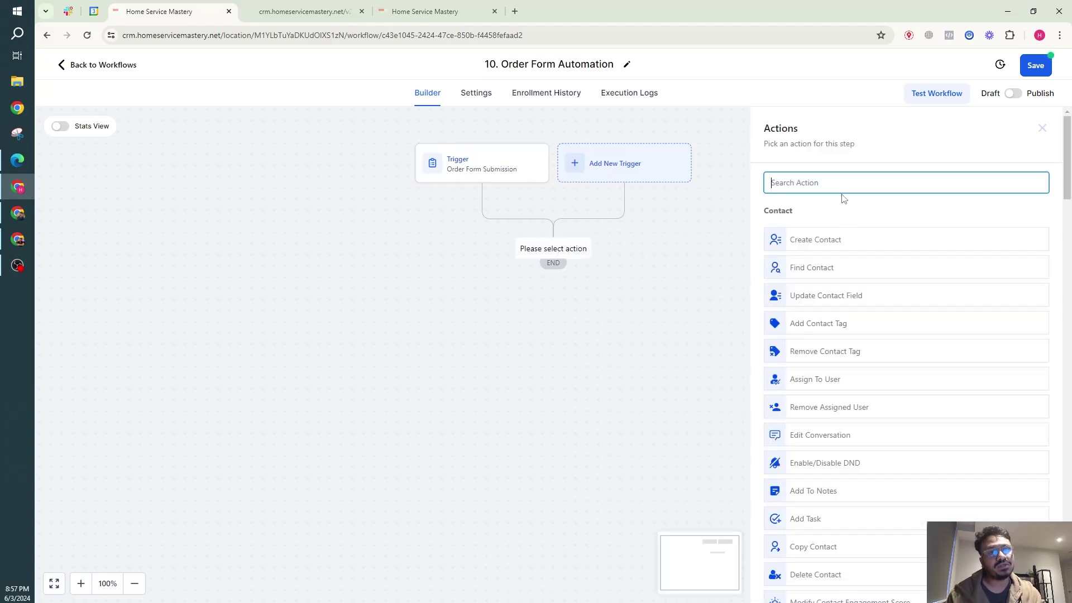
{"action": "type", "text": "assi"}
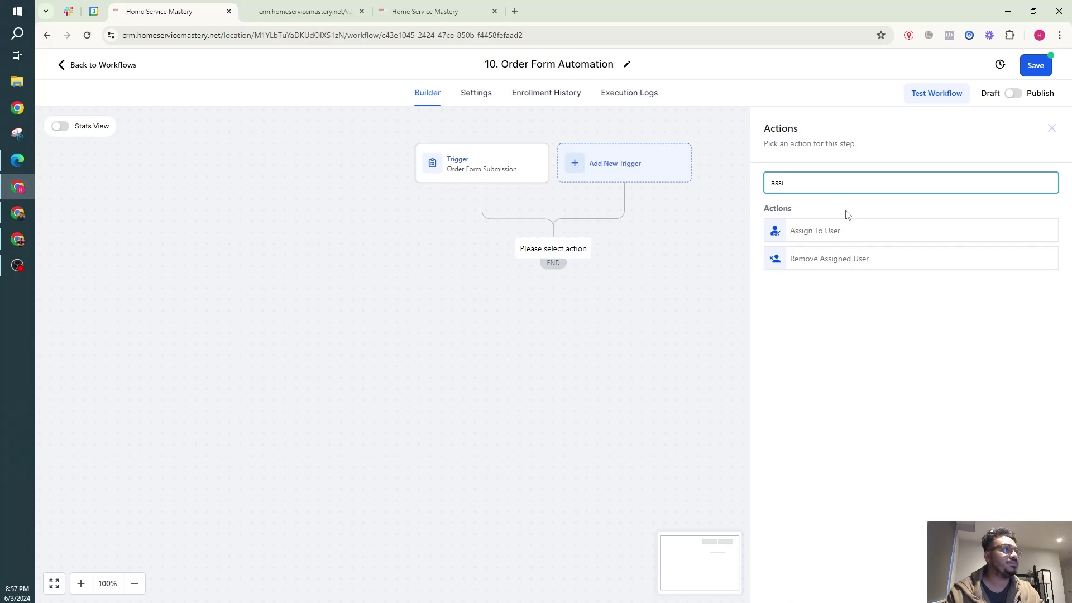
{"action": "left_click", "coordinate": [831, 238]}
{"action": "left_click", "coordinate": [807, 273]}
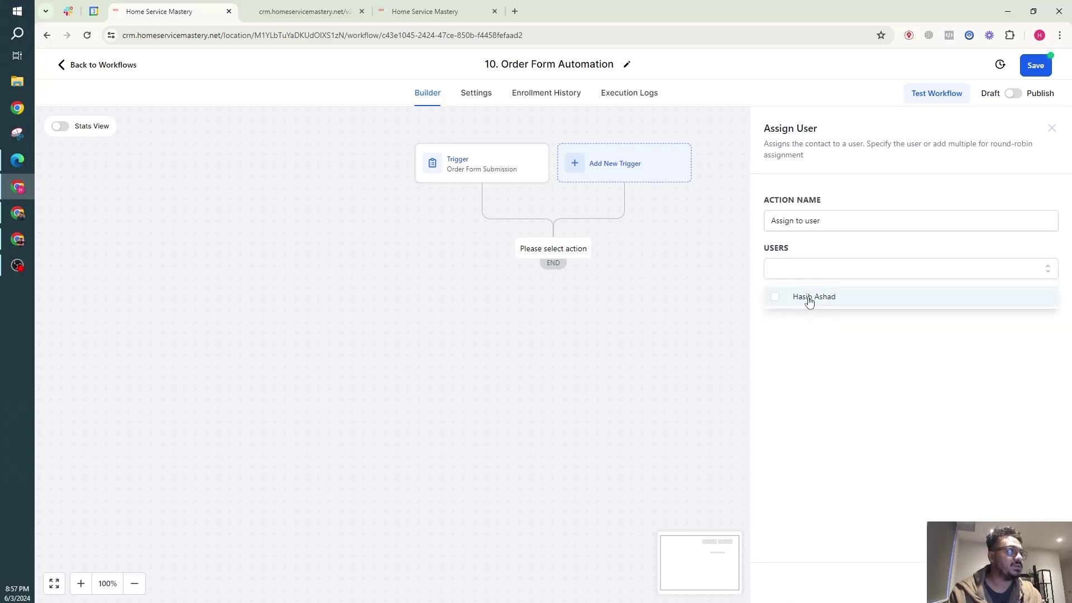
{"action": "left_click", "coordinate": [809, 294]}
{"action": "left_click", "coordinate": [1033, 584]}
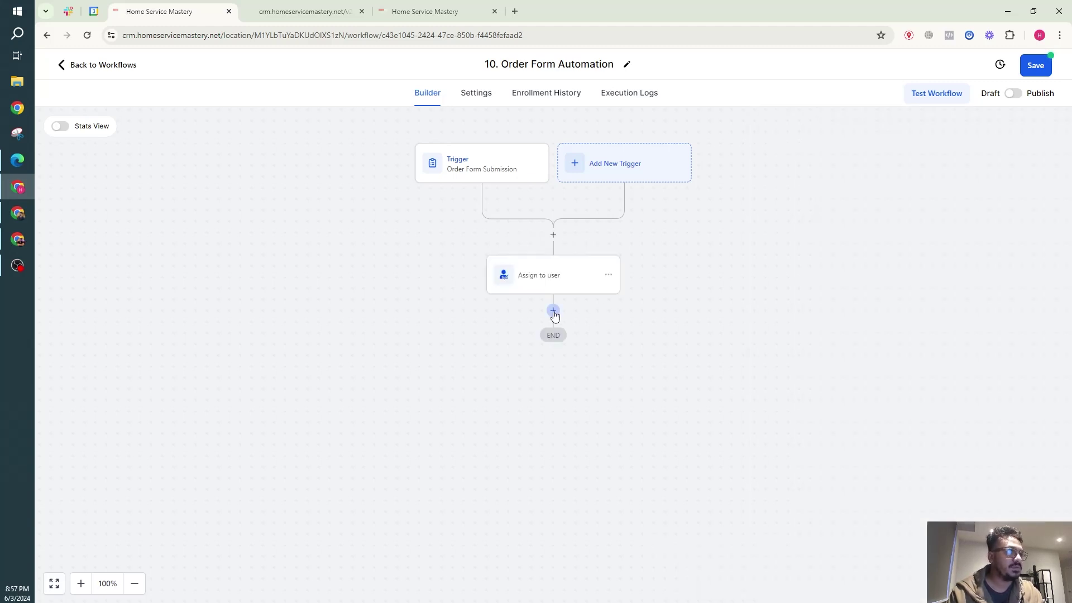
Add an Add Contact Tag action and create the tag website_development_purchased.
{"action": "left_click", "coordinate": [553, 310]}
{"action": "type", "text": "tag"}
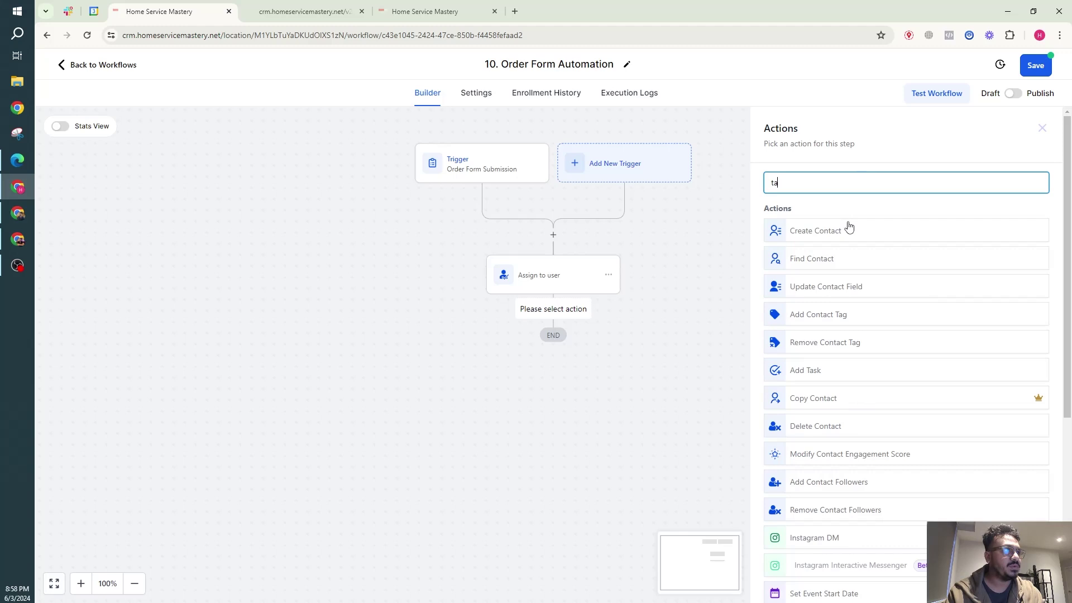
{"action": "left_click", "coordinate": [849, 236]}
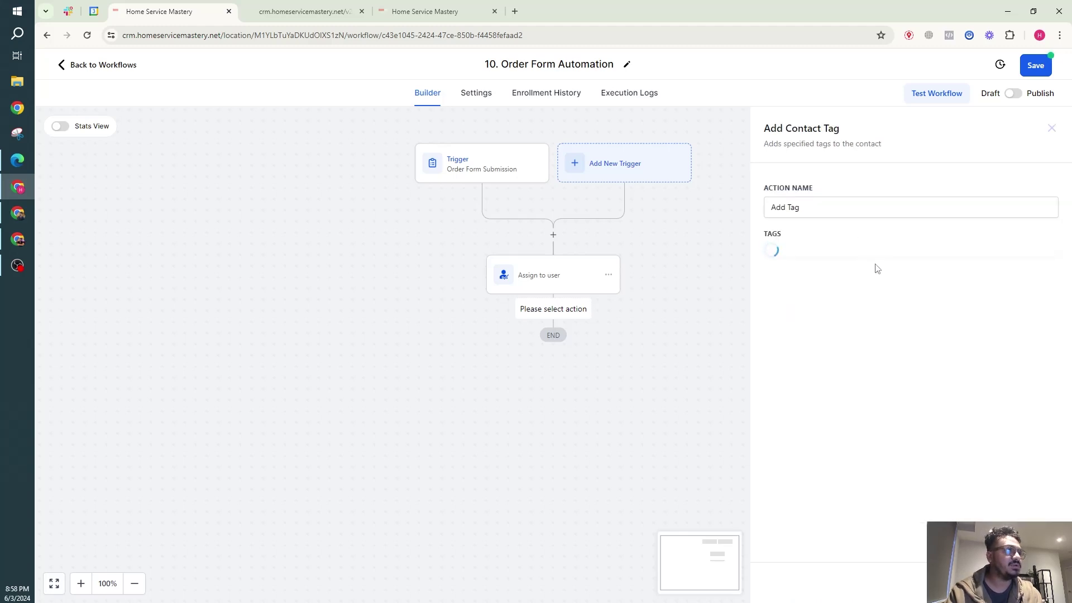
{"action": "left_click", "coordinate": [817, 254]}
{"action": "type", "text": "o"}
{"action": "key", "text": "BackSpace"}
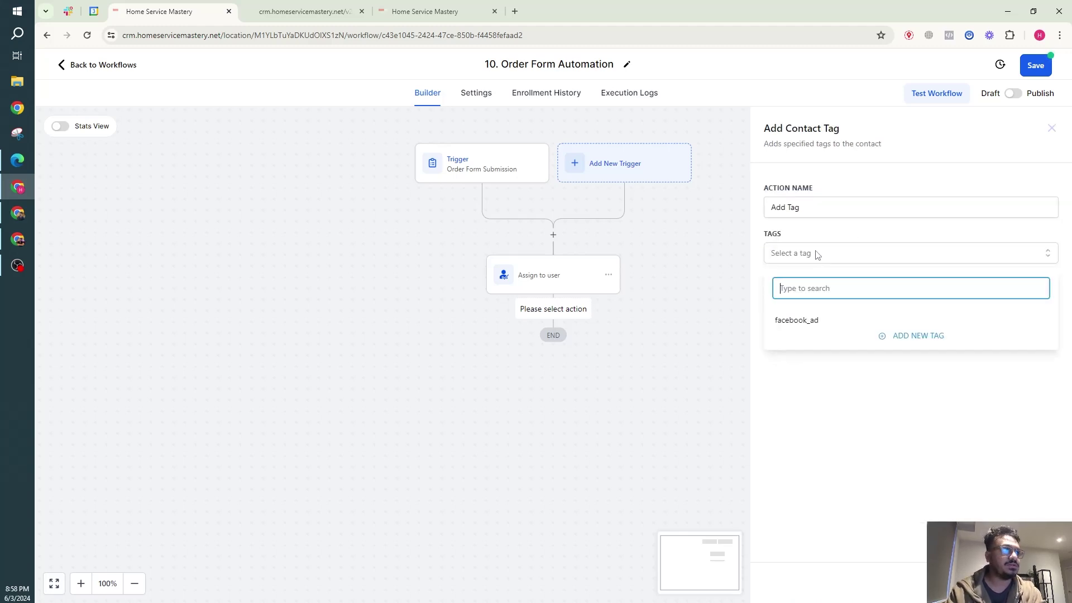
{"action": "type", "text": "website_develo"}
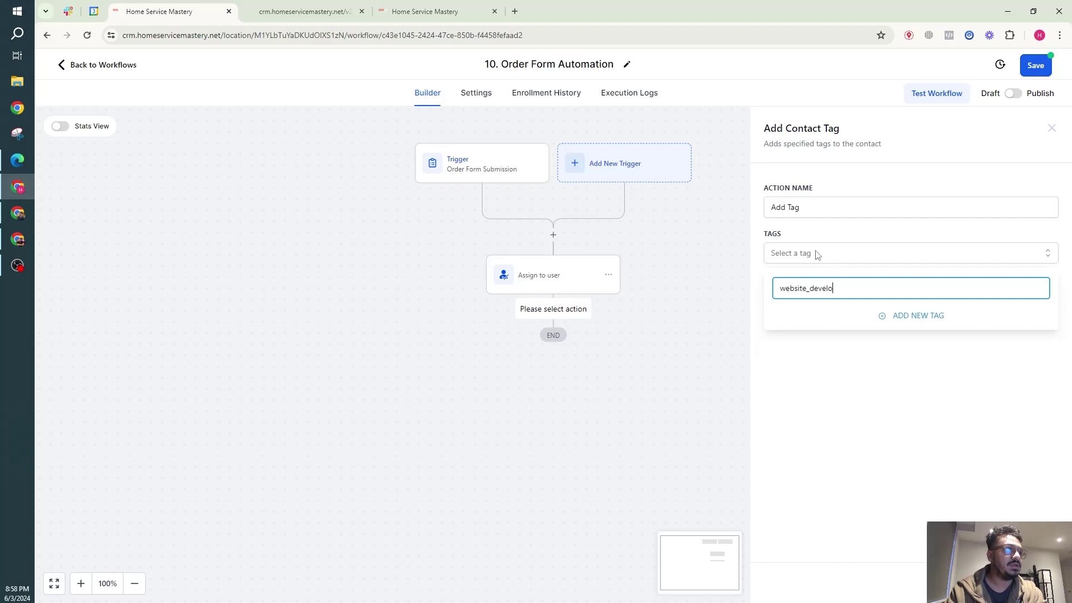
{"action": "type", "text": "pment_purchas"}
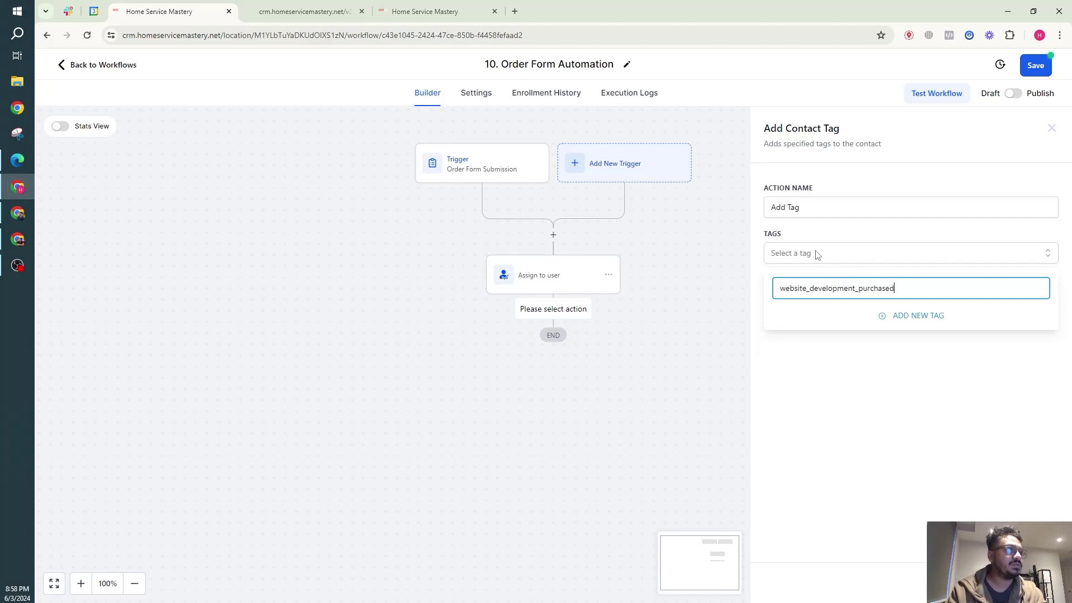
{"action": "type", "text": "ed"}
{"action": "left_click", "coordinate": [886, 316]}
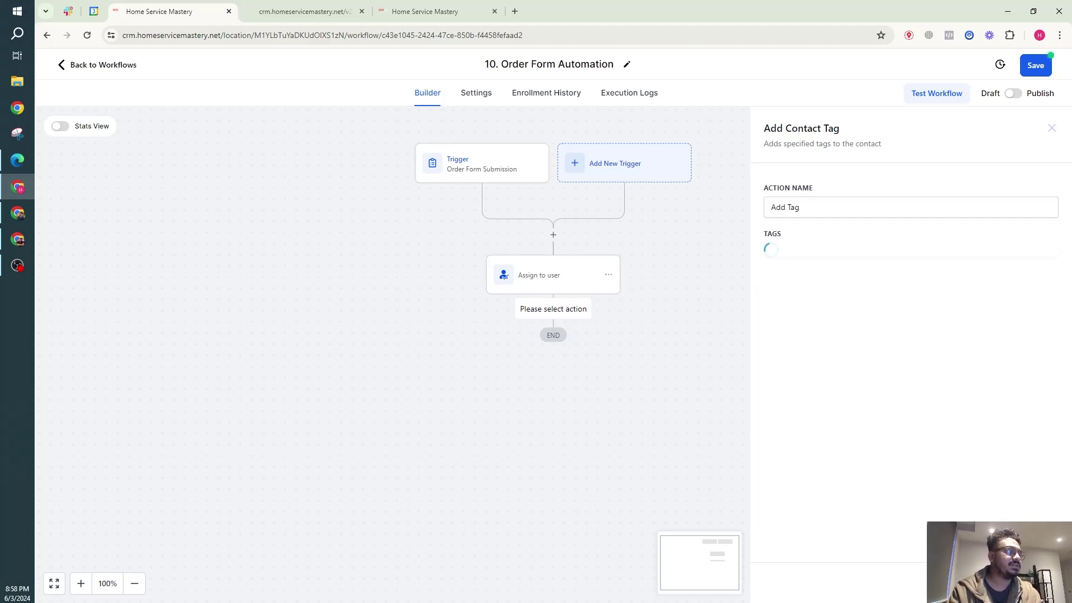
Add an email Internal Notification from HSM CRM, with the suggested sender email, to the Assigned User.
{"action": "left_click", "coordinate": [554, 382]}
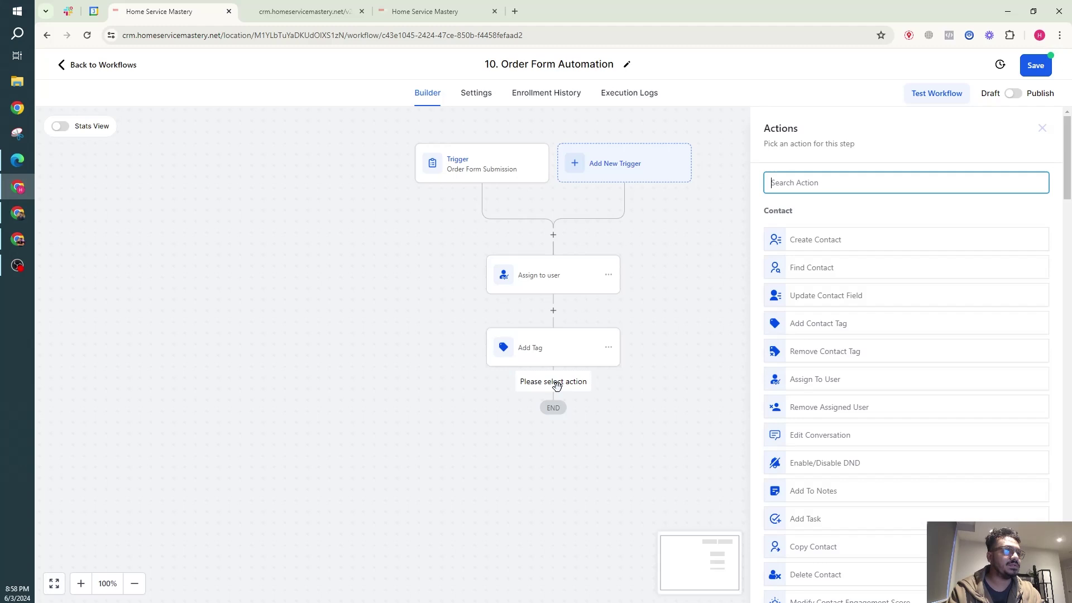
{"action": "type", "text": "notif"}
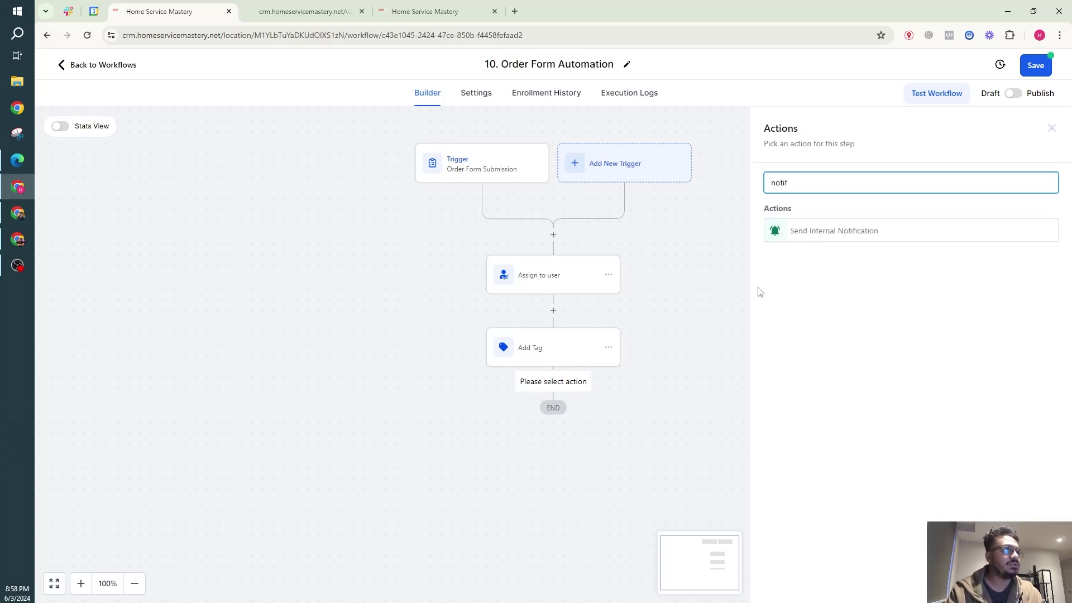
{"action": "left_click", "coordinate": [807, 232]}
{"action": "left_click", "coordinate": [803, 251]}
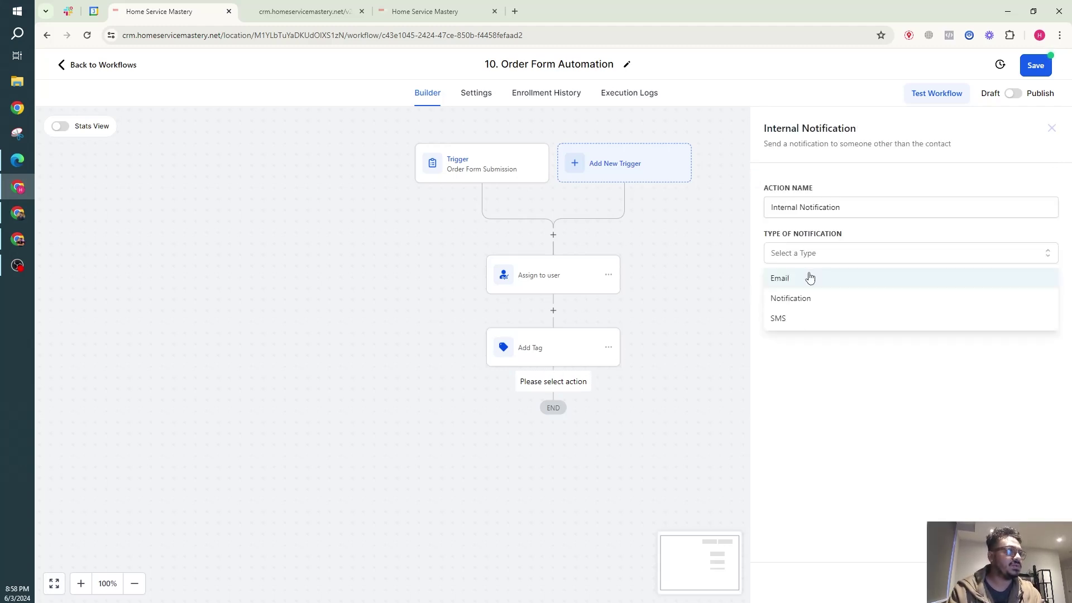
{"action": "left_click", "coordinate": [810, 278]}
{"action": "left_click", "coordinate": [824, 318]}
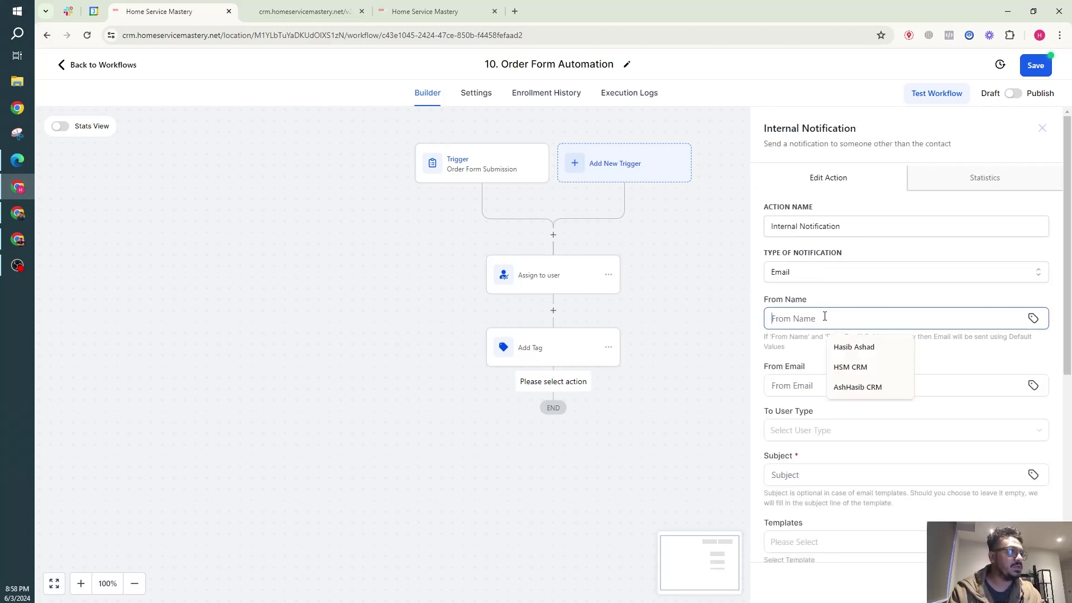
{"action": "left_click", "coordinate": [851, 367]}
{"action": "left_click", "coordinate": [855, 385]}
{"action": "left_click", "coordinate": [858, 438]}
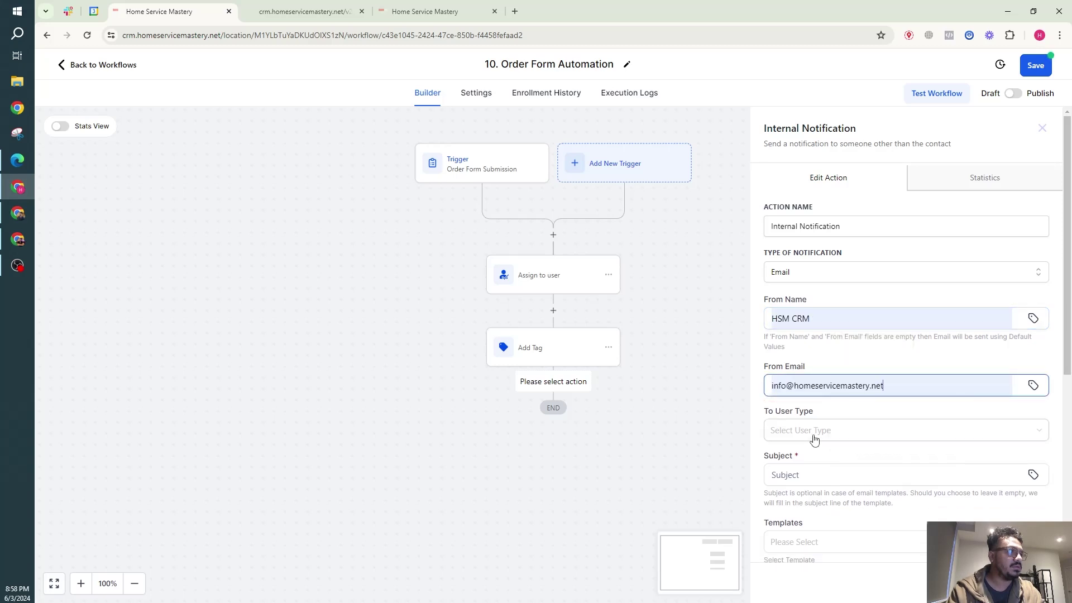
{"action": "left_click", "coordinate": [813, 434]}
{"action": "left_click", "coordinate": [820, 478]}
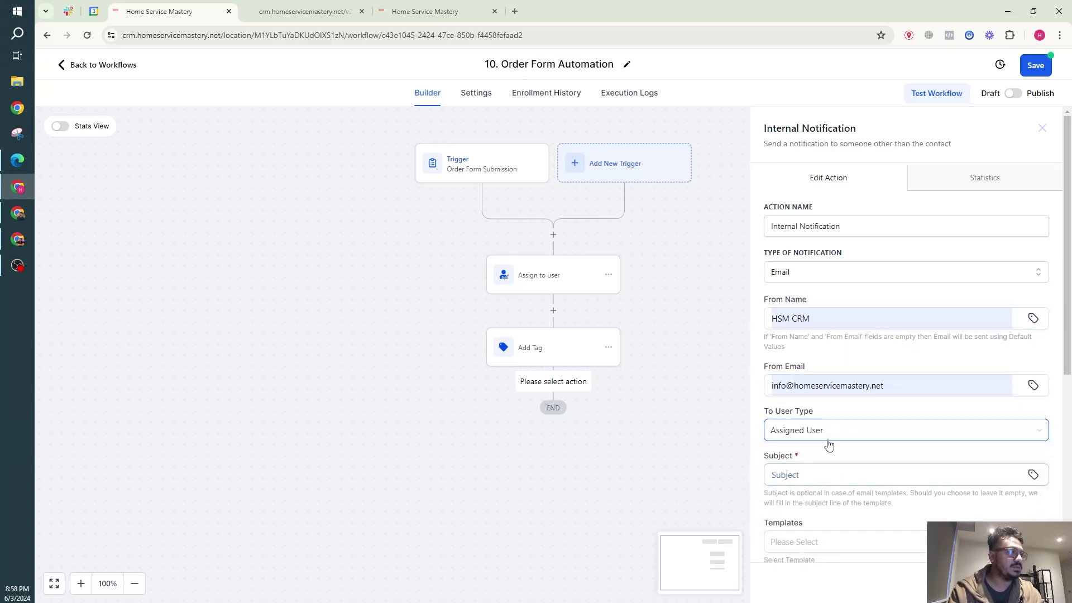
Enter the subject 'New Website Development Purchase', start the message with 'Hi', and save.
{"action": "left_click", "coordinate": [826, 468]}
{"action": "type", "text": "New W"}
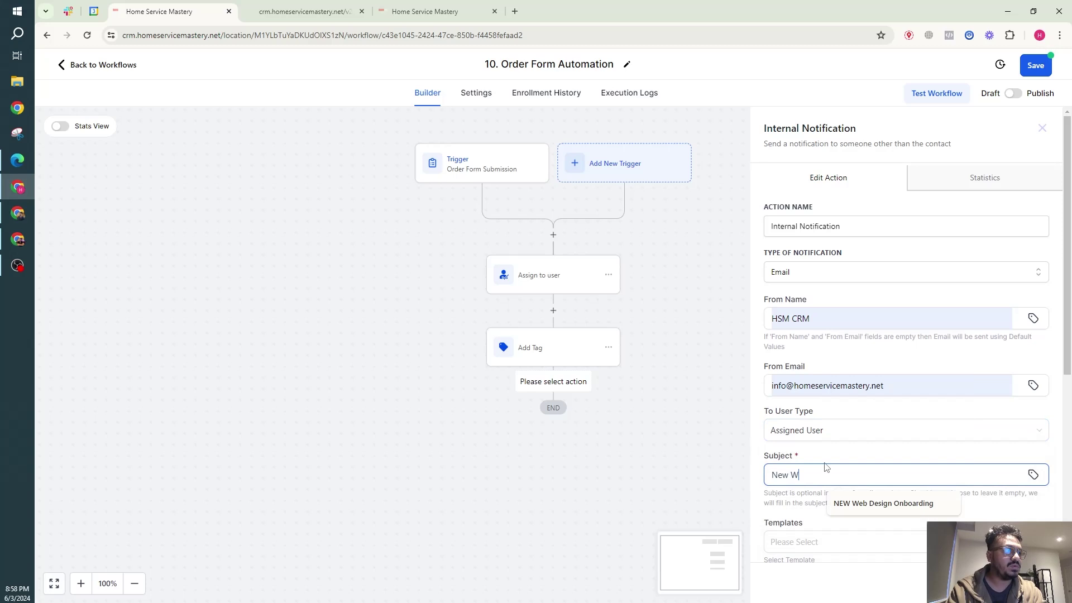
{"action": "type", "text": "ebsi"}
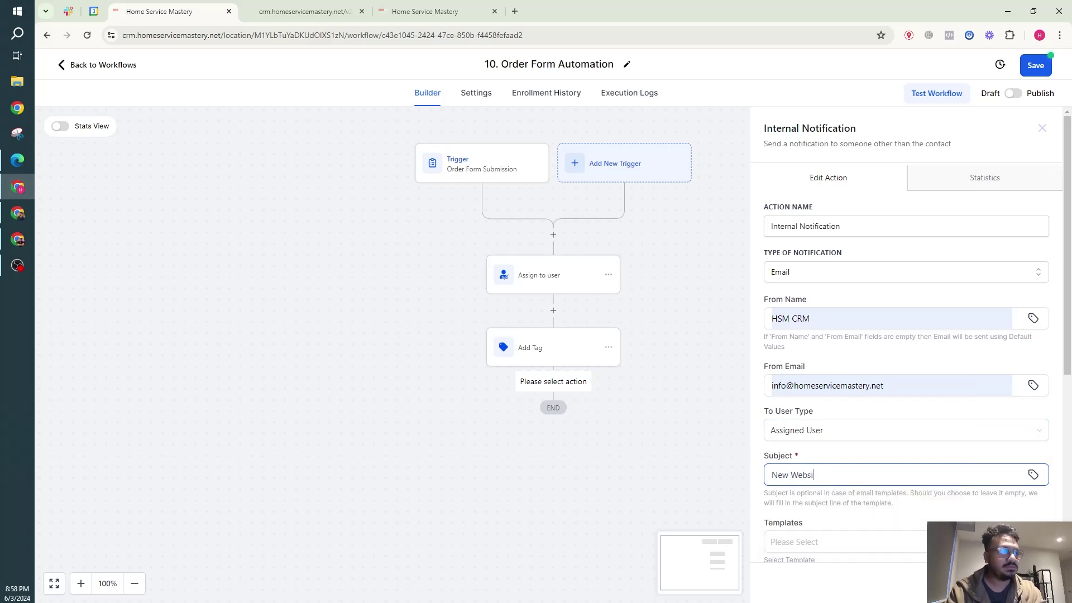
{"action": "type", "text": "te Develio"}
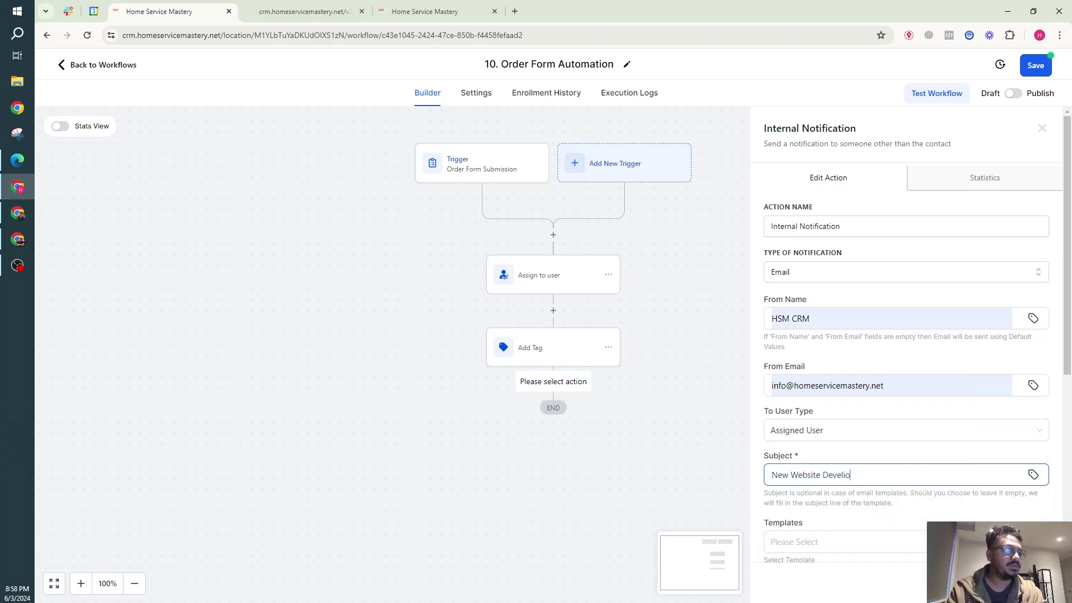
{"action": "key", "text": "BackSpace"}
{"action": "key", "text": "BackSpace"}
{"action": "type", "text": "opment Purchased"}
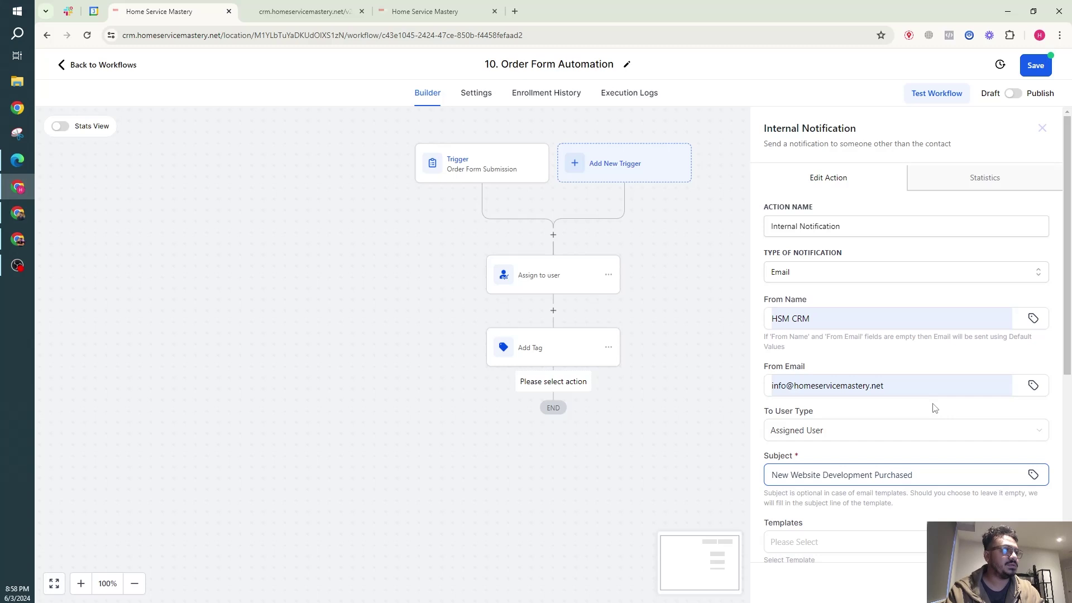
{"action": "scroll", "coordinate": [935, 408], "scroll_direction": "down", "scroll_amount": 4}
{"action": "left_click", "coordinate": [835, 463]}
{"action": "type", "text": "Hi"}
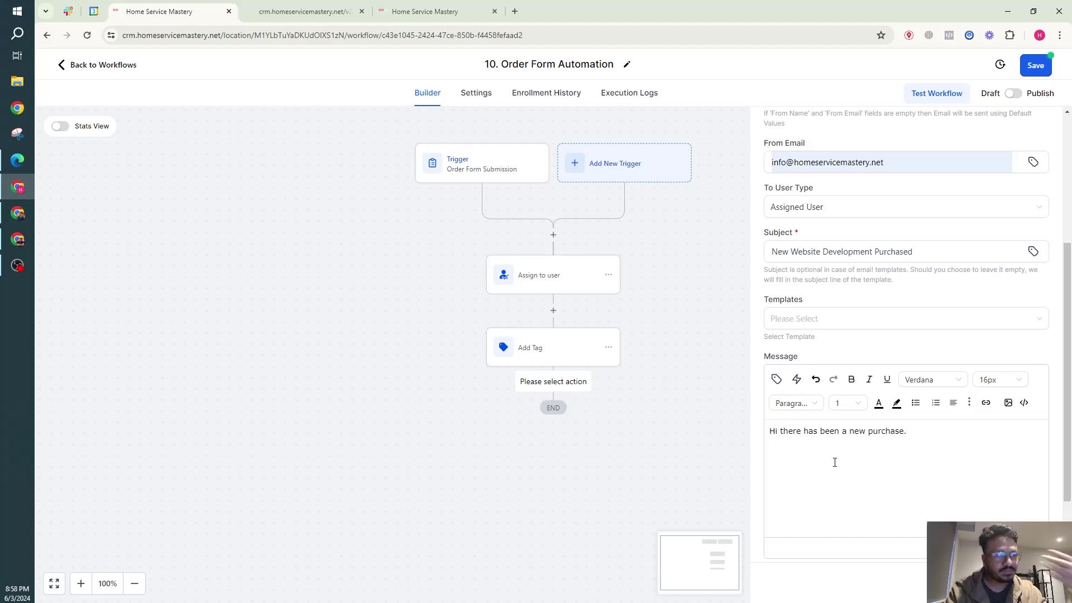
{"action": "left_click", "coordinate": [1016, 581]}
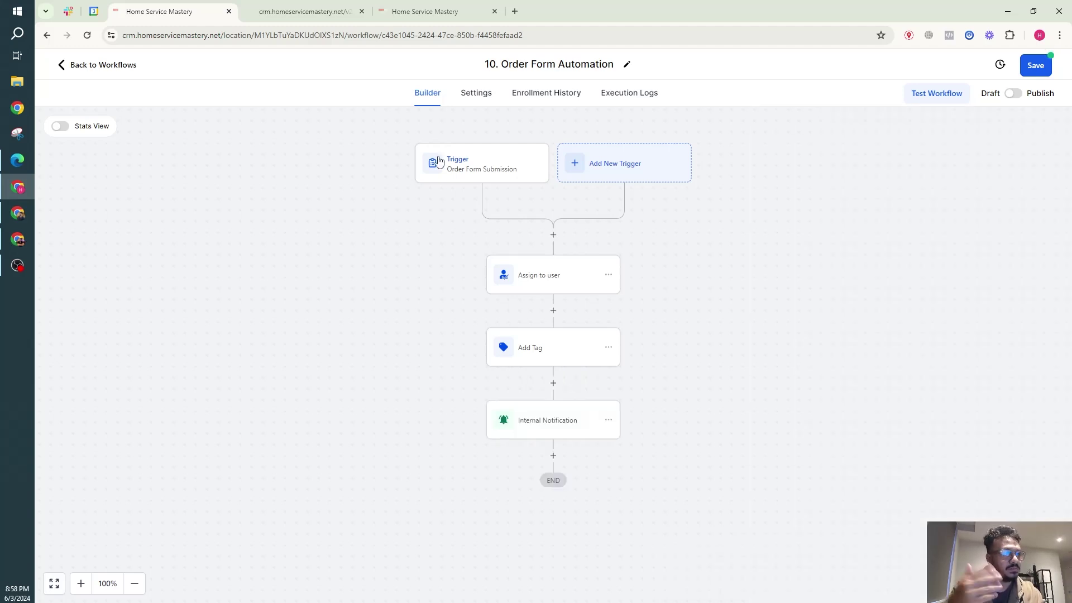
Reopen the notification and insert the contact's full name merge field into the message.
{"action": "left_click", "coordinate": [574, 430]}
{"action": "scroll", "coordinate": [851, 330], "scroll_direction": "down", "scroll_amount": 5}
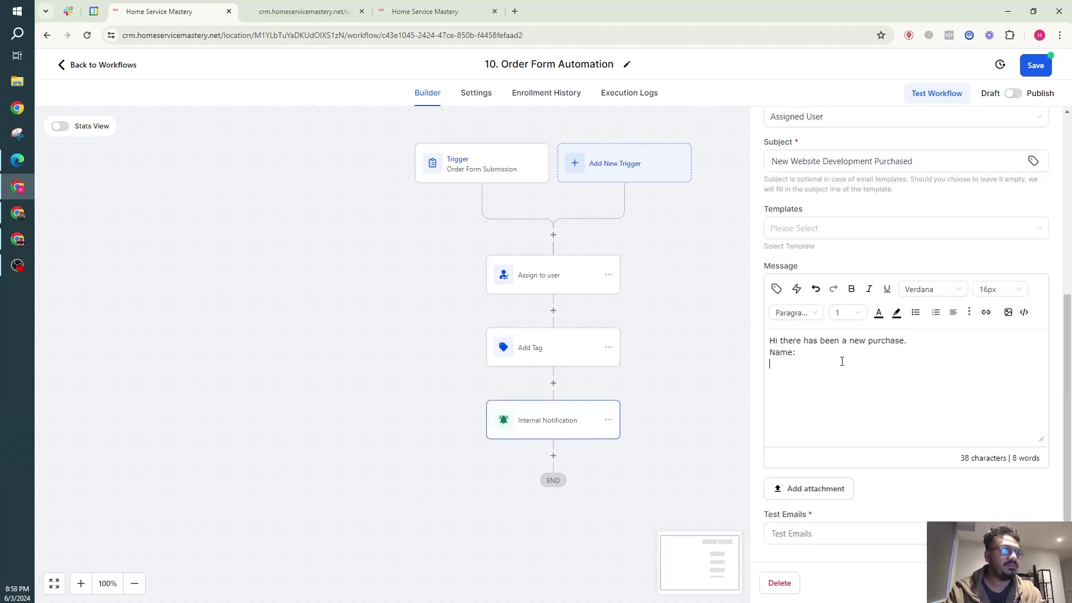
{"action": "type", "text": ":"}
{"action": "key", "text": "Return"}
{"action": "type", "text": "P"}
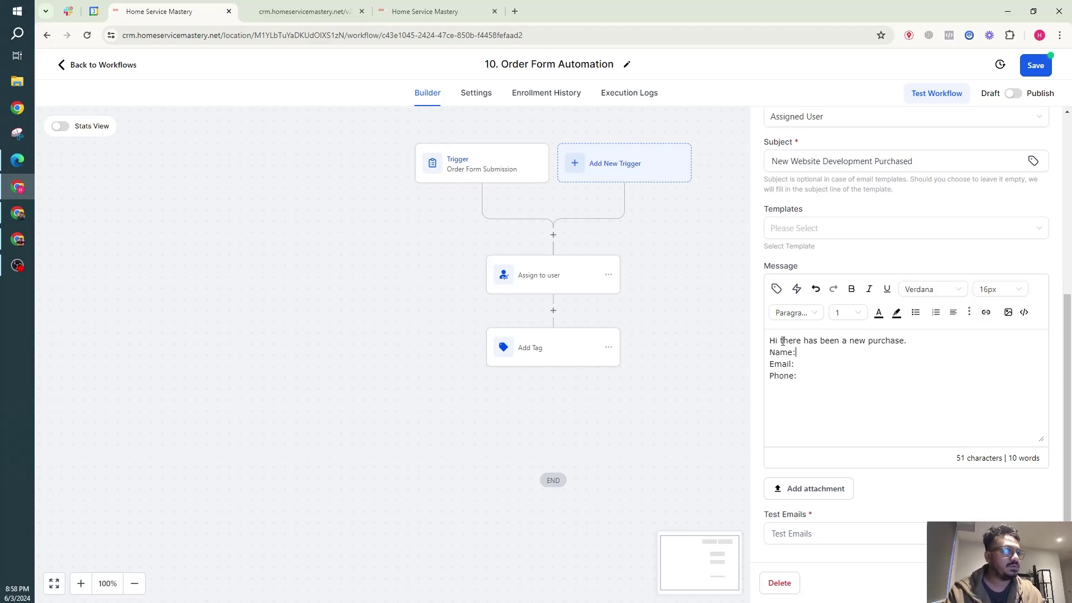
{"action": "left_click", "coordinate": [776, 289]}
{"action": "left_click", "coordinate": [726, 344]}
{"action": "left_click", "coordinate": [736, 364]}
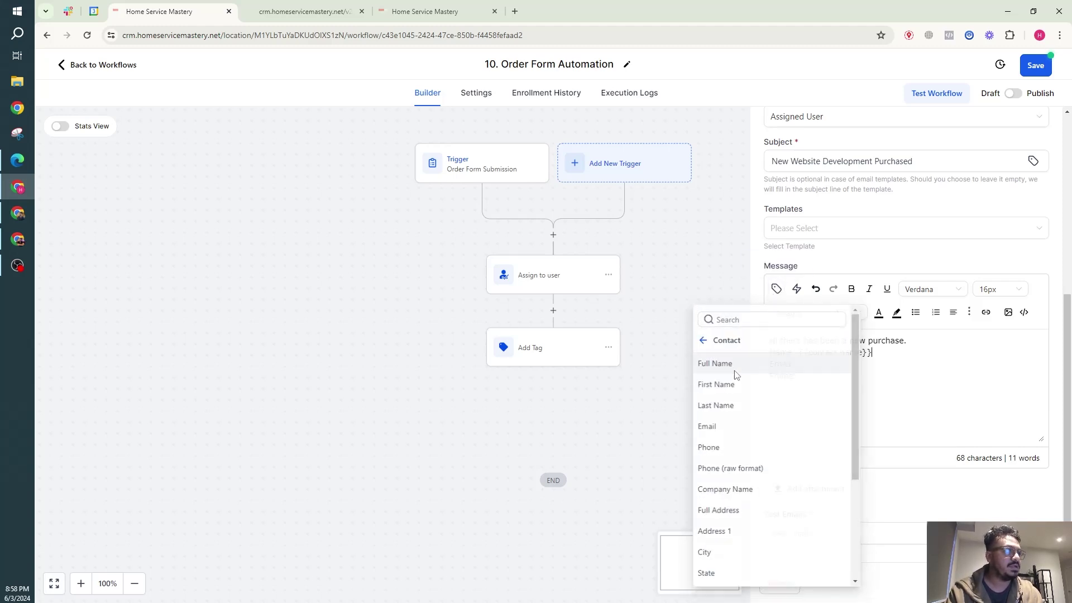
Insert the contact's email and phone merge fields, then save the notification.
{"action": "left_click", "coordinate": [815, 363]}
{"action": "type", "text": ":"}
{"action": "left_click", "coordinate": [776, 288]}
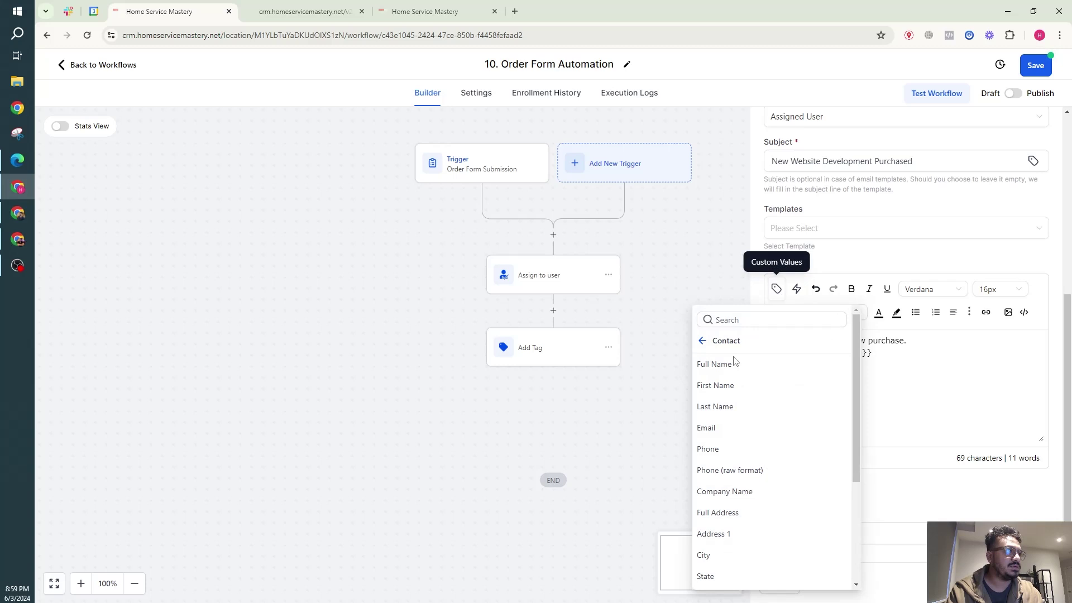
{"action": "left_click", "coordinate": [720, 427]}
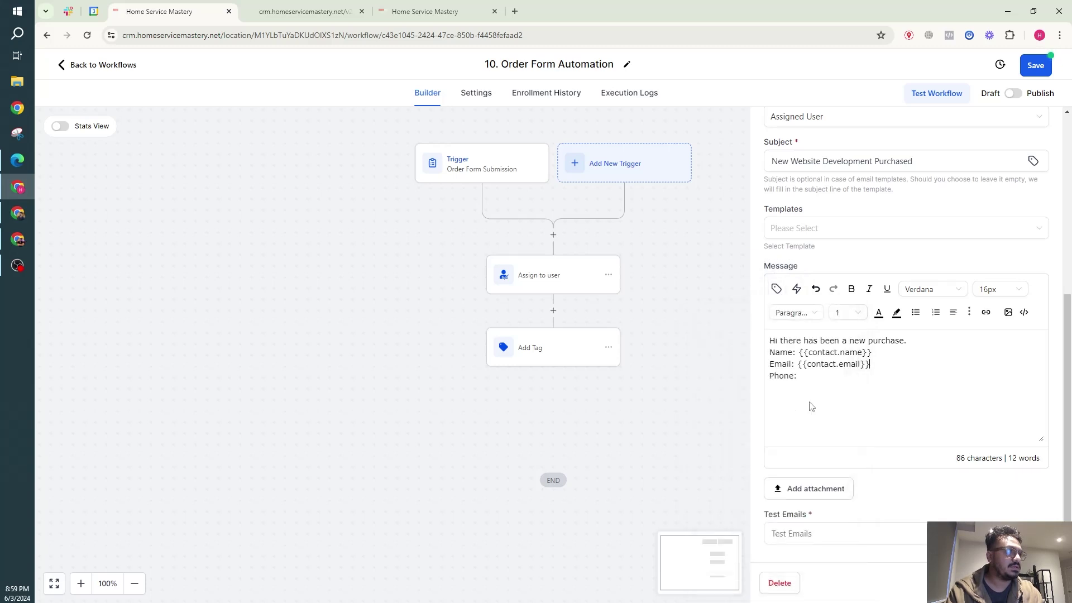
{"action": "left_click", "coordinate": [777, 289]}
{"action": "left_click", "coordinate": [729, 447]}
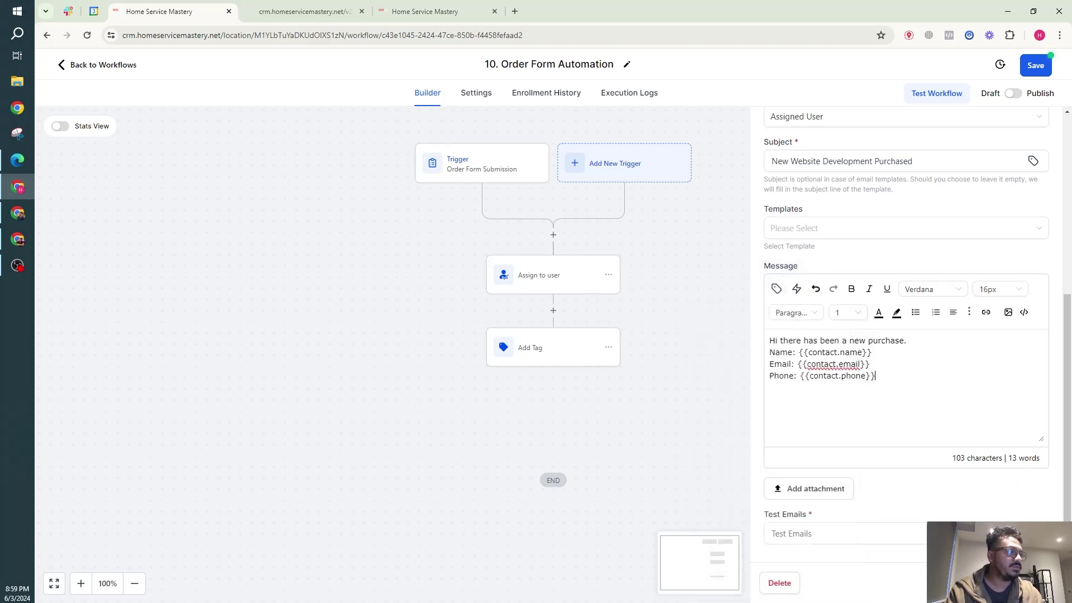
{"action": "left_click", "coordinate": [1030, 582]}
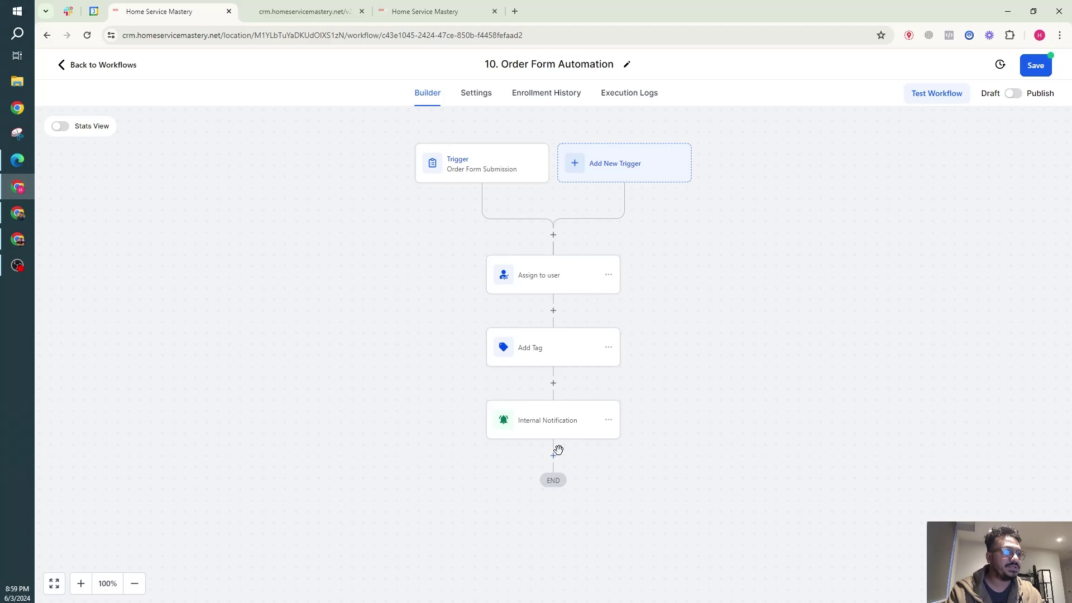
Add a Send Email action using the suggested sender name and address.
{"action": "left_click", "coordinate": [557, 452]}
{"action": "type", "text": "emai"}
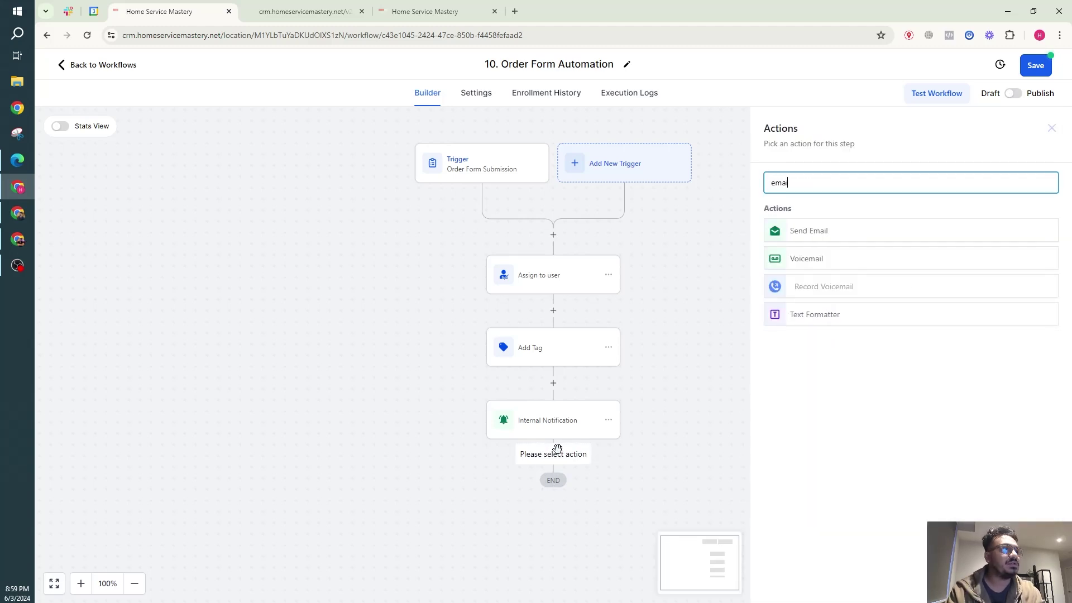
{"action": "type", "text": "l"}
{"action": "left_click", "coordinate": [811, 232]}
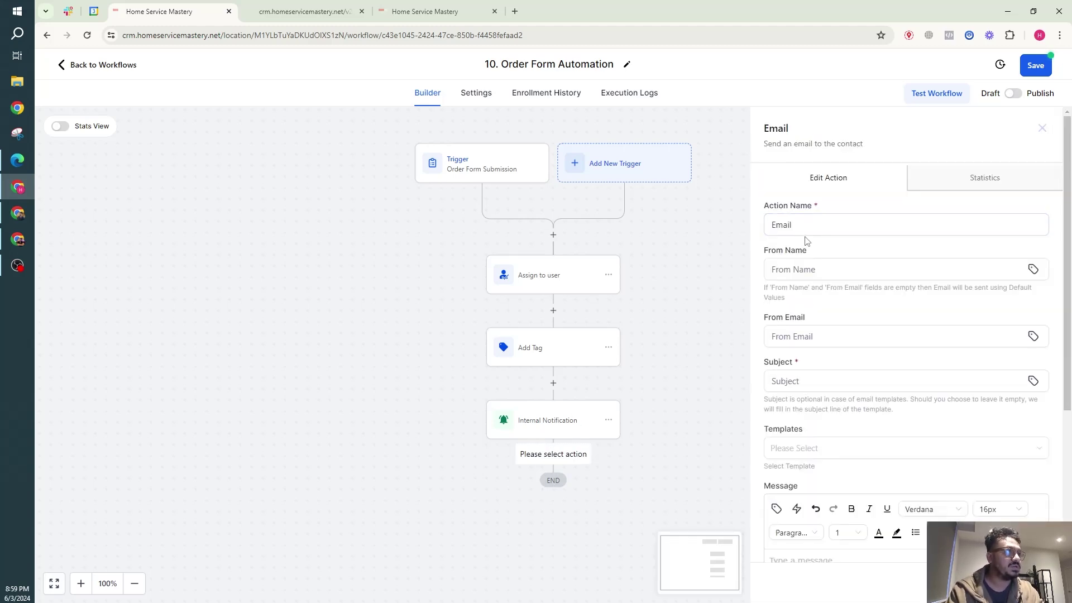
{"action": "left_click", "coordinate": [810, 270]}
{"action": "left_click", "coordinate": [854, 298]}
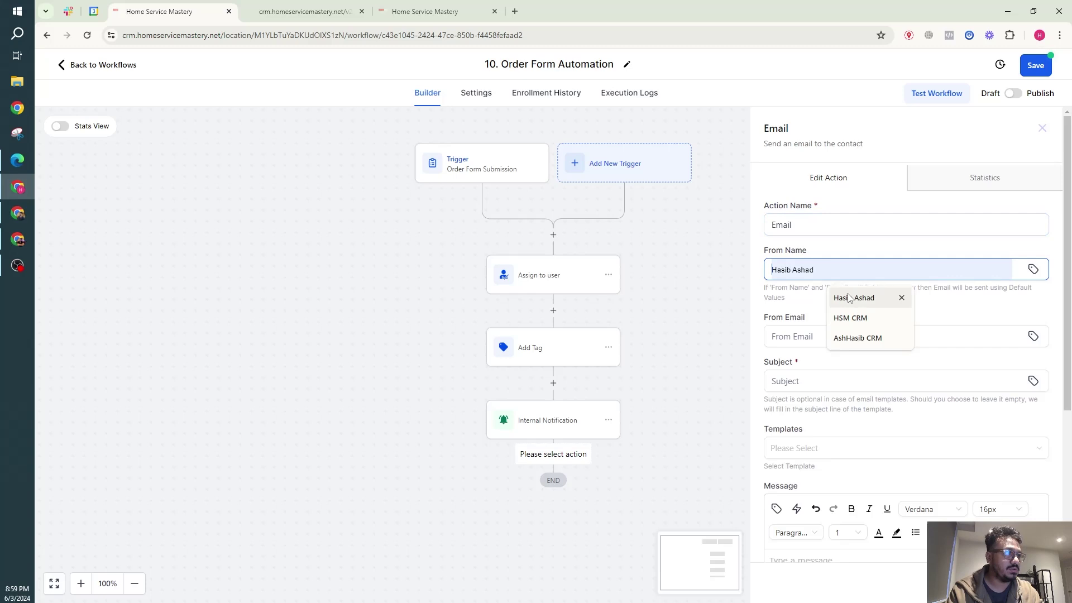
{"action": "left_click", "coordinate": [826, 336]}
{"action": "left_click", "coordinate": [863, 365]}
Enter the email subject 'Thank you for your purchase'.
{"action": "left_click", "coordinate": [820, 381]}
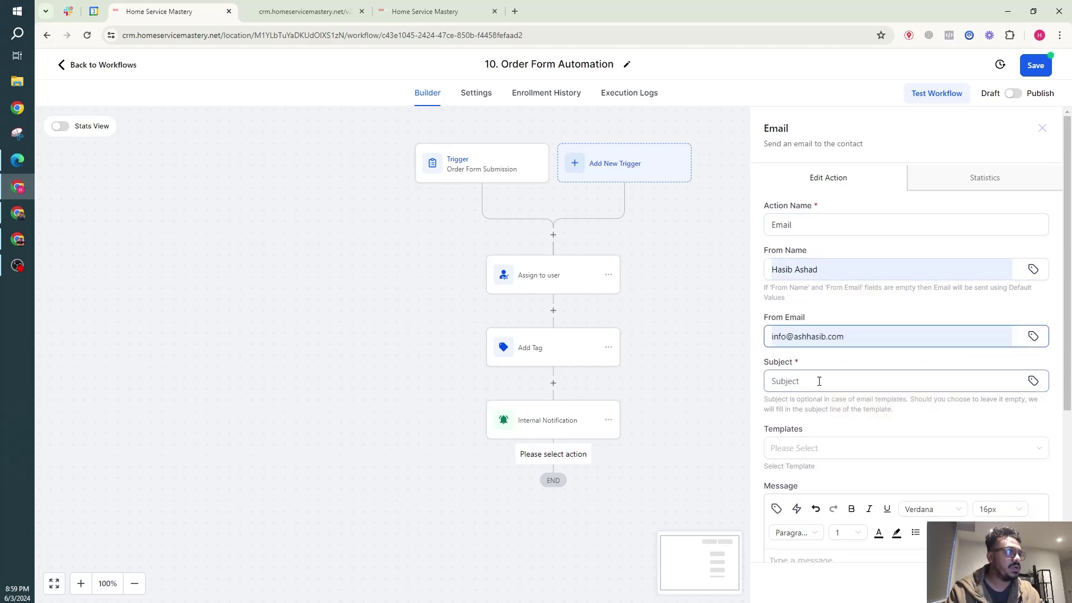
{"action": "type", "text": "Thank you"}
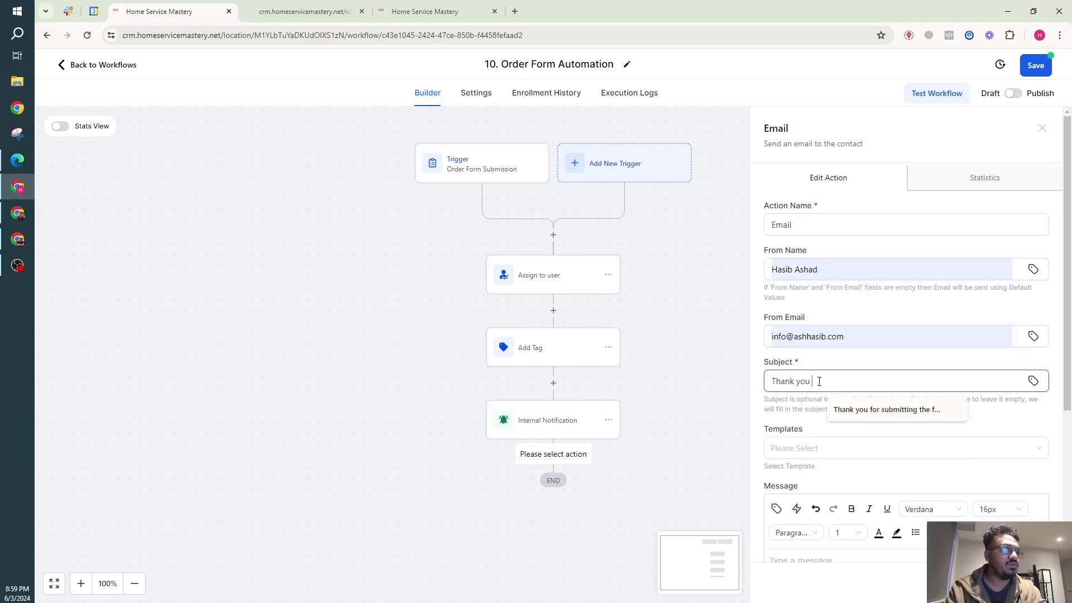
{"action": "type", "text": " for your purchase"}
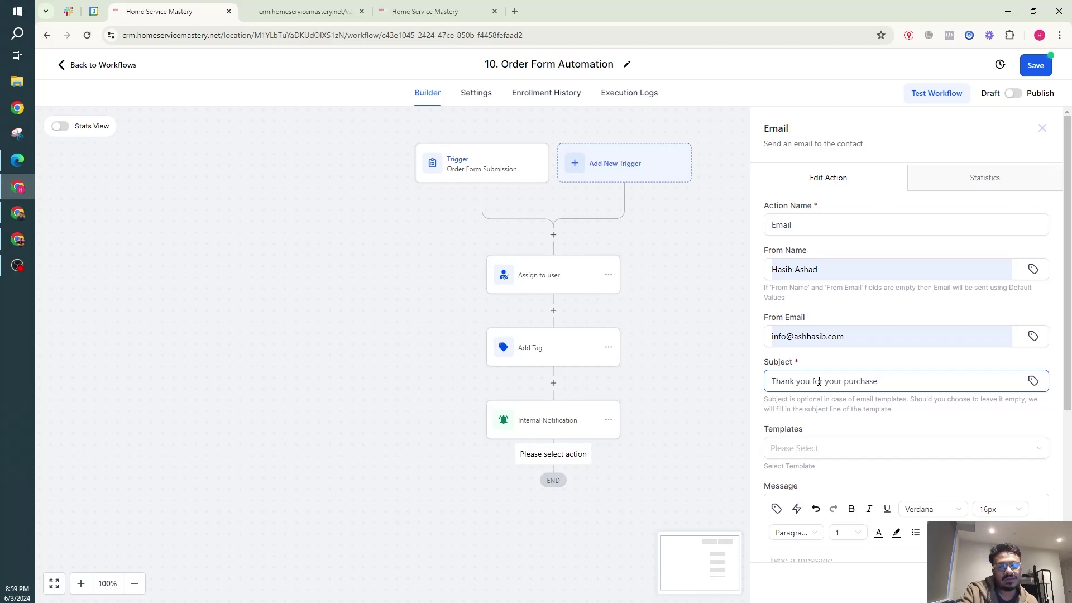
{"action": "scroll", "coordinate": [854, 380], "scroll_direction": "down", "scroll_amount": 3}
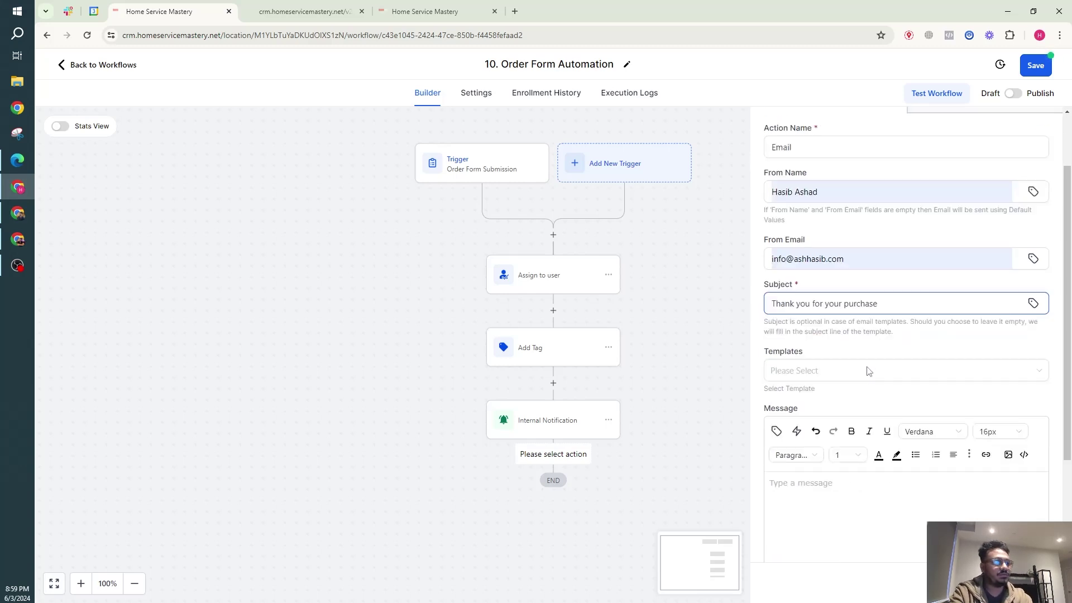
Start the email body with 'Hi' followed by the contact's First Name merge field.
{"action": "left_click", "coordinate": [885, 432]}
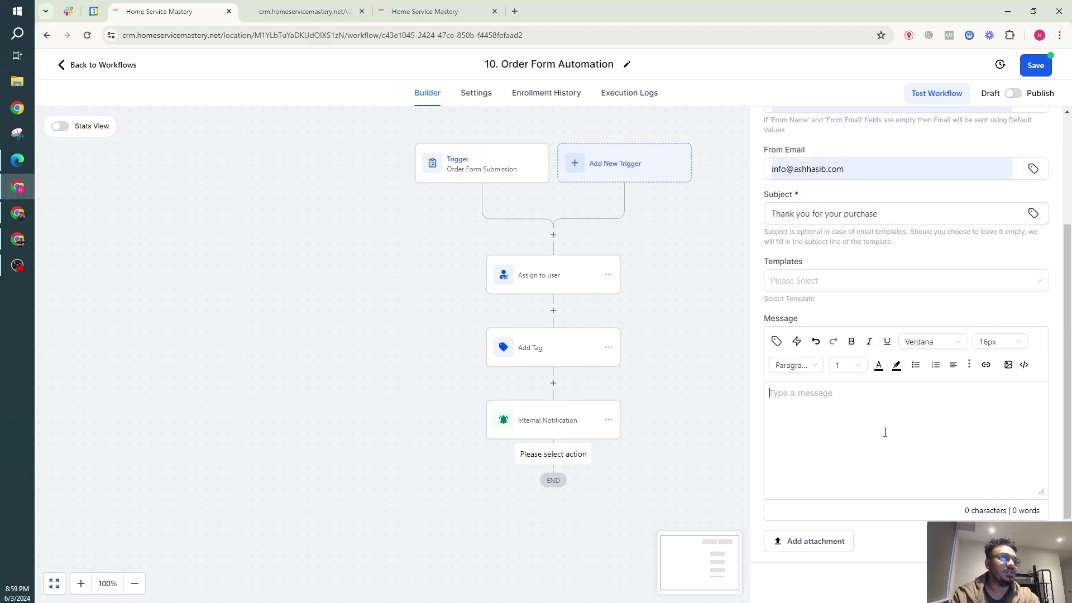
{"action": "type", "text": "Hi"}
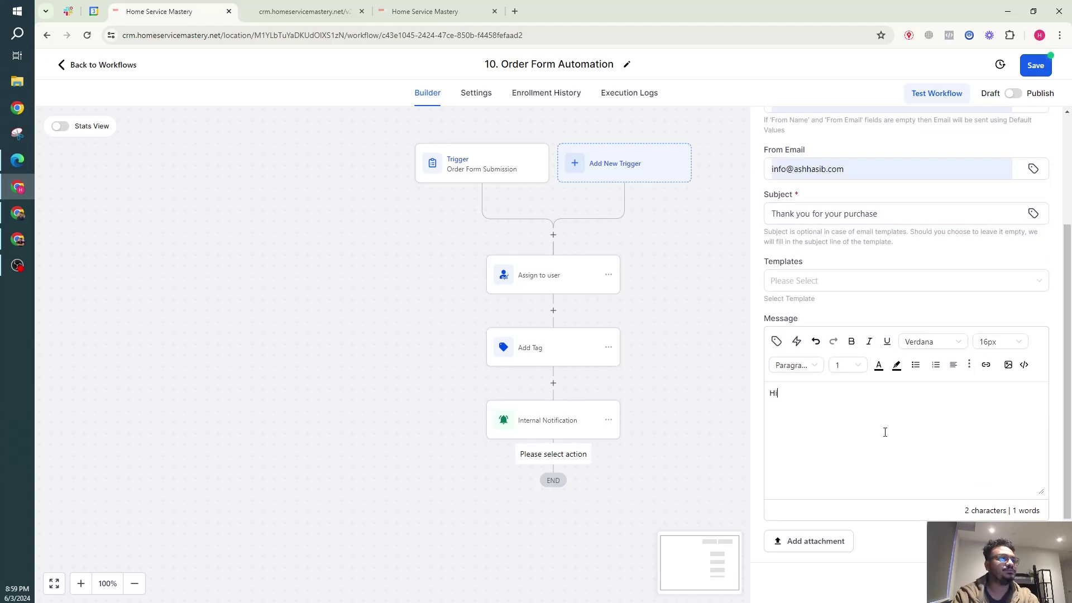
{"action": "left_click", "coordinate": [776, 341]}
{"action": "left_click", "coordinate": [760, 132]}
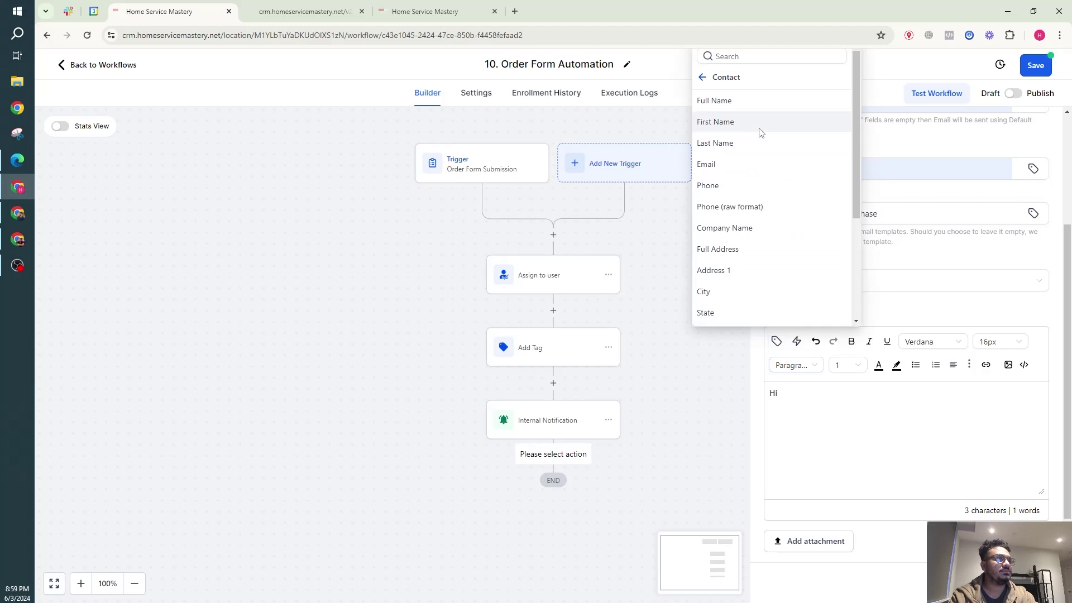
{"action": "left_click", "coordinate": [761, 125]}
Add thanks for choosing the website development service, the onboarding form promise, a sign-off, and save.
{"action": "type", "text": "Thanks for purcha"}
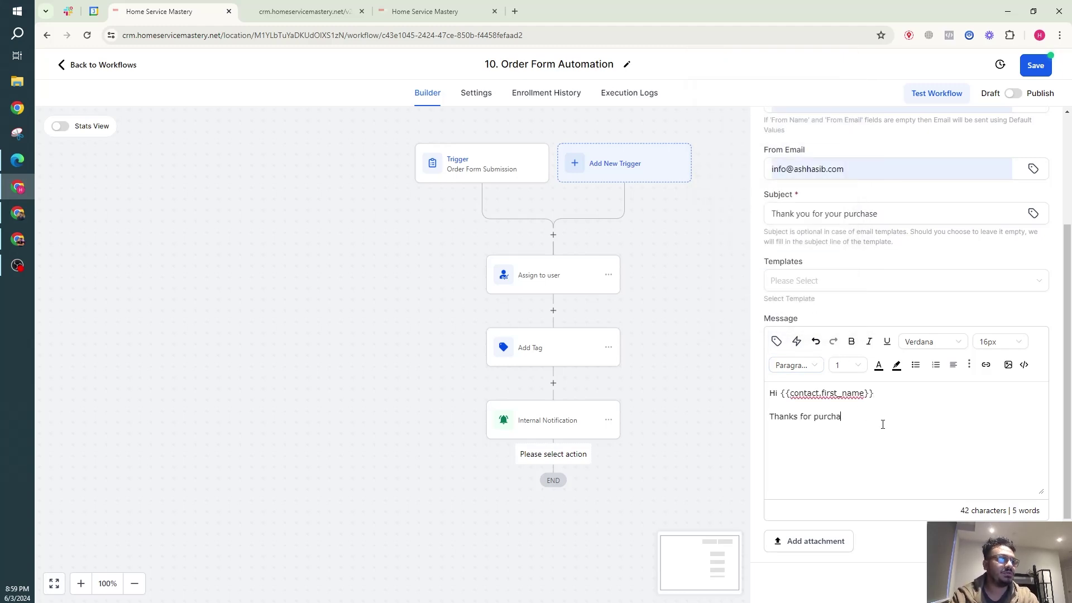
{"action": "type", "text": "sing the website development s"}
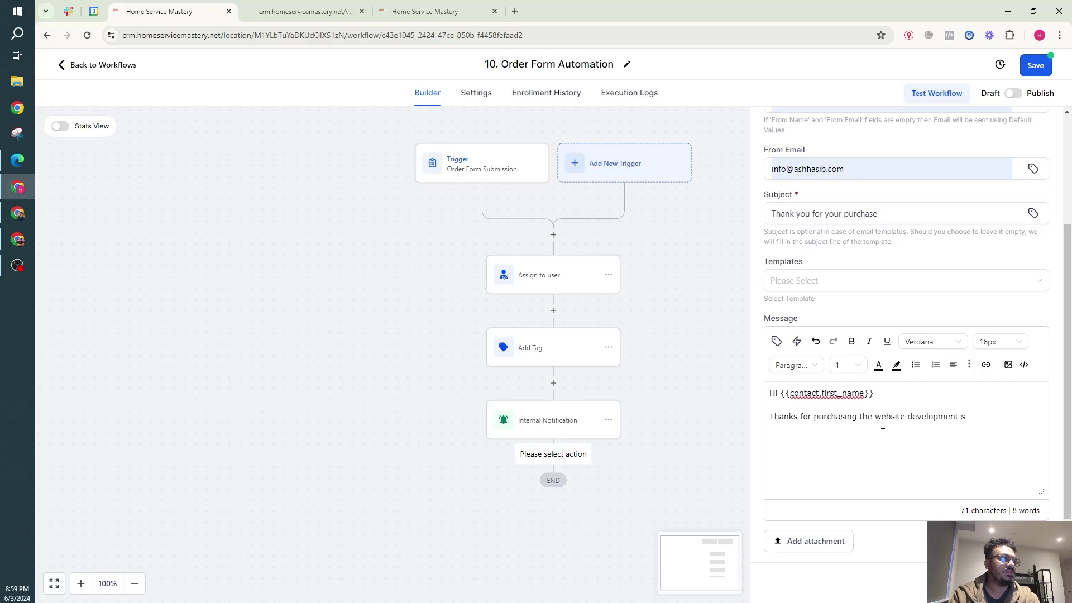
{"action": "type", "text": "ervice. I will "}
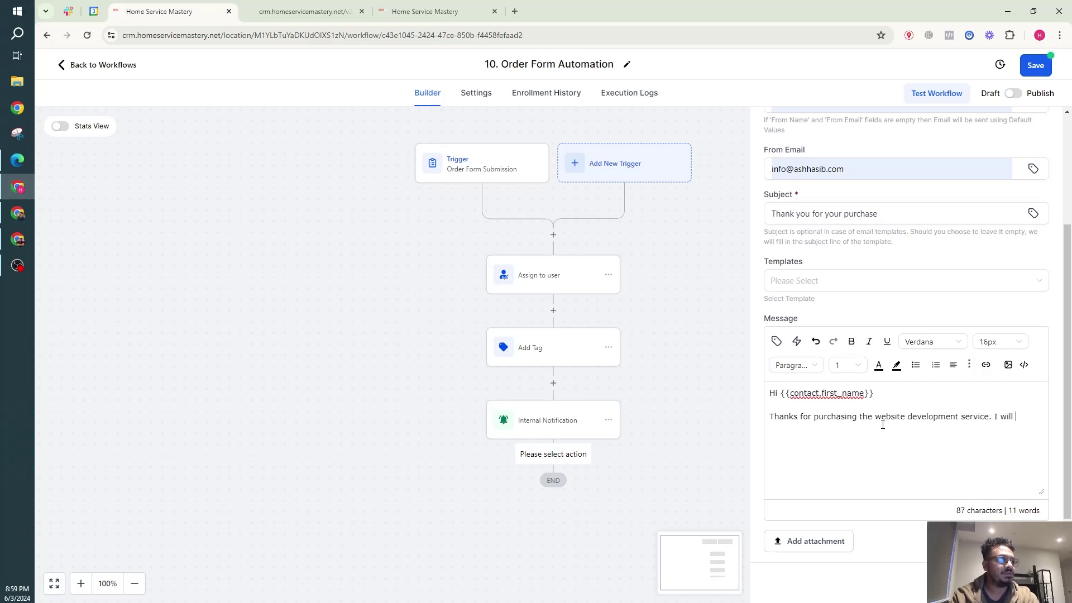
{"action": "type", "text": "send you the on"}
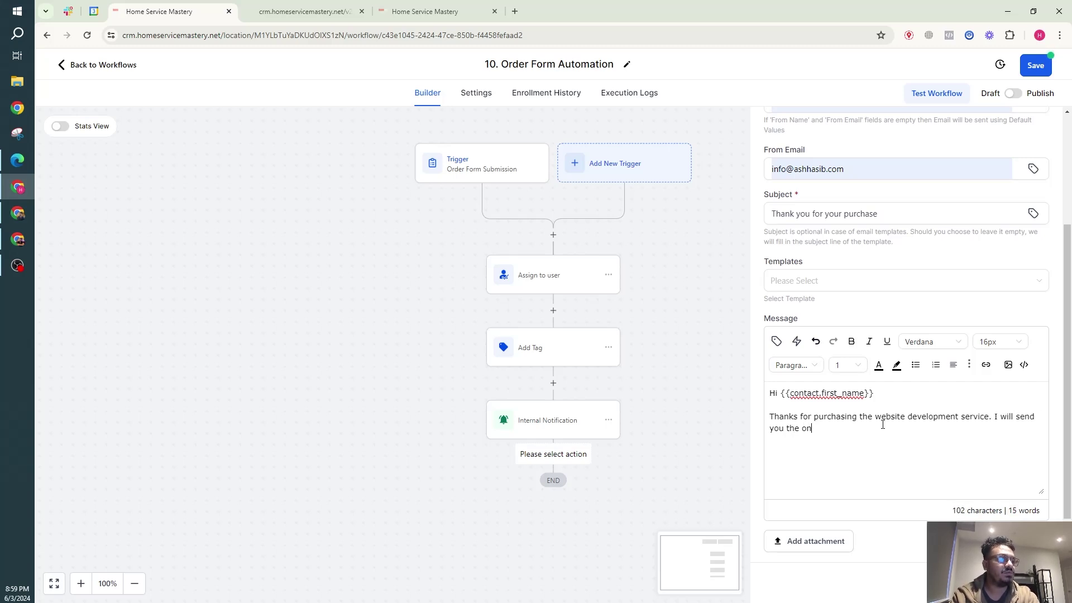
{"action": "type", "text": "boarding for"}
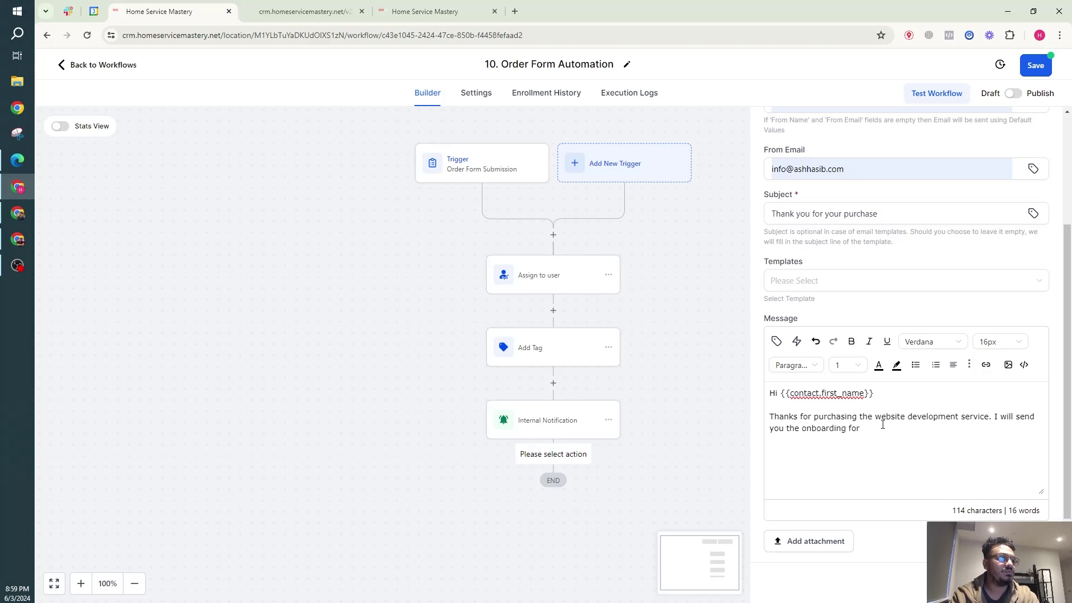
{"action": "type", "text": "m sho"}
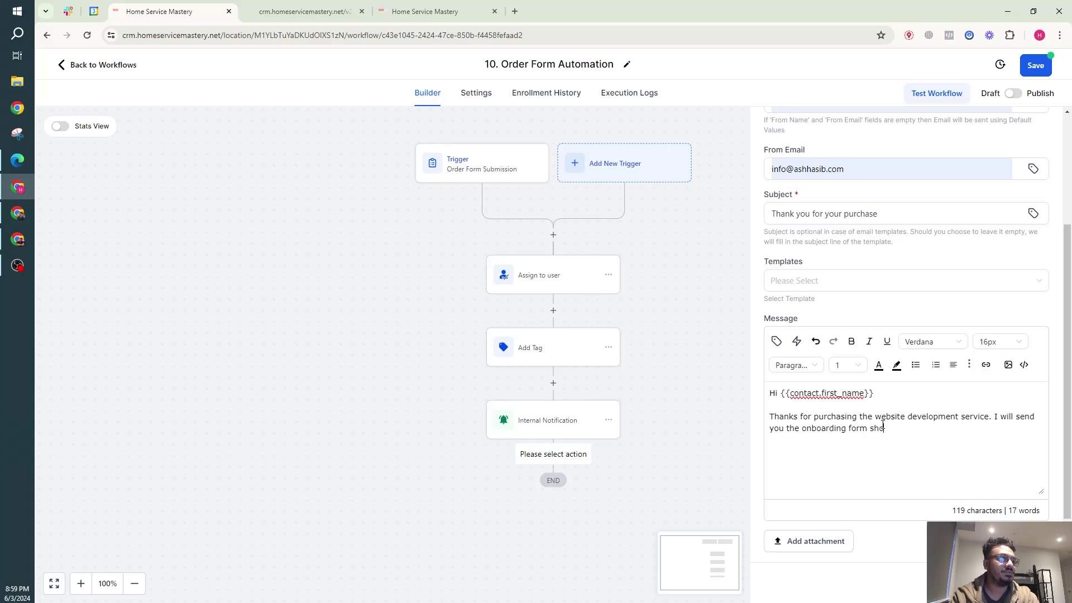
{"action": "type", "text": "rtly."}
{"action": "key", "text": "Return"}
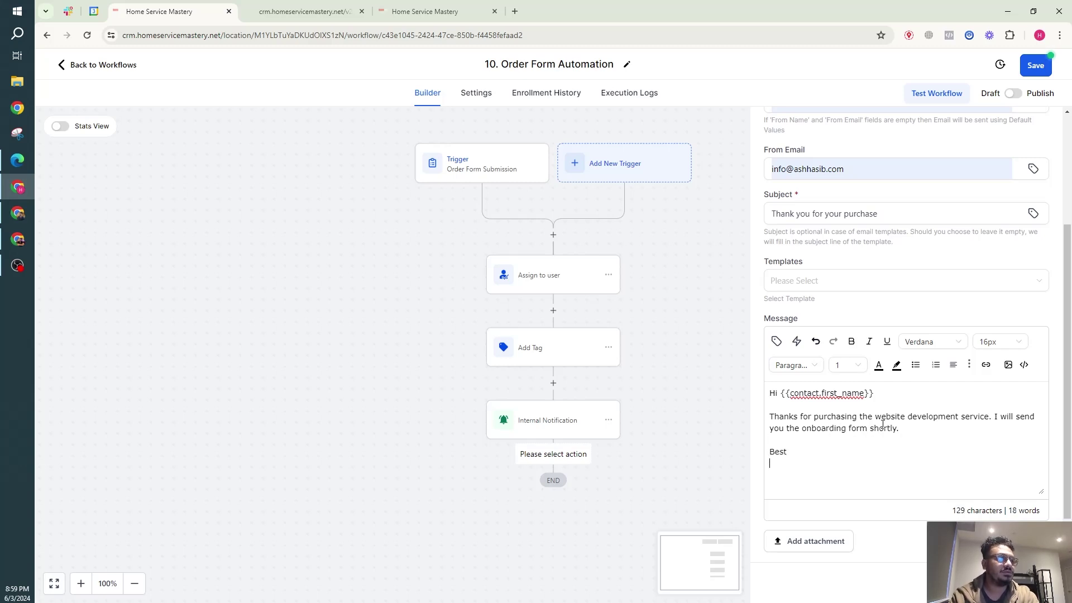
{"action": "type", "text": "Hasib"}
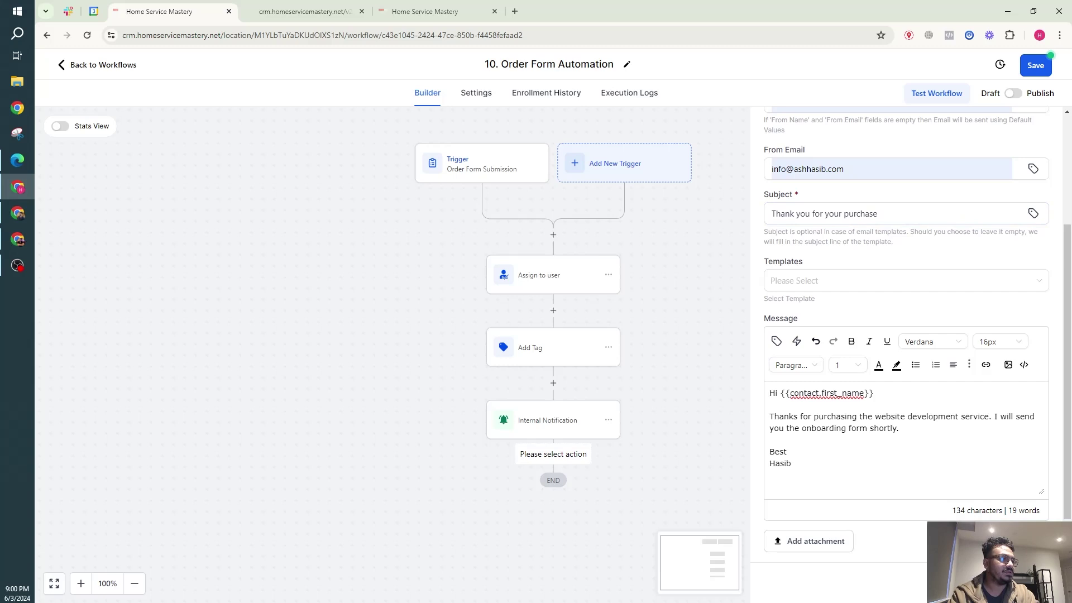
{"action": "left_click", "coordinate": [1028, 583]}
Switch the workflow to Publish, save it, and review the Order Form Submission trigger's filters.
{"action": "scroll", "coordinate": [577, 371], "scroll_direction": "down", "scroll_amount": 3}
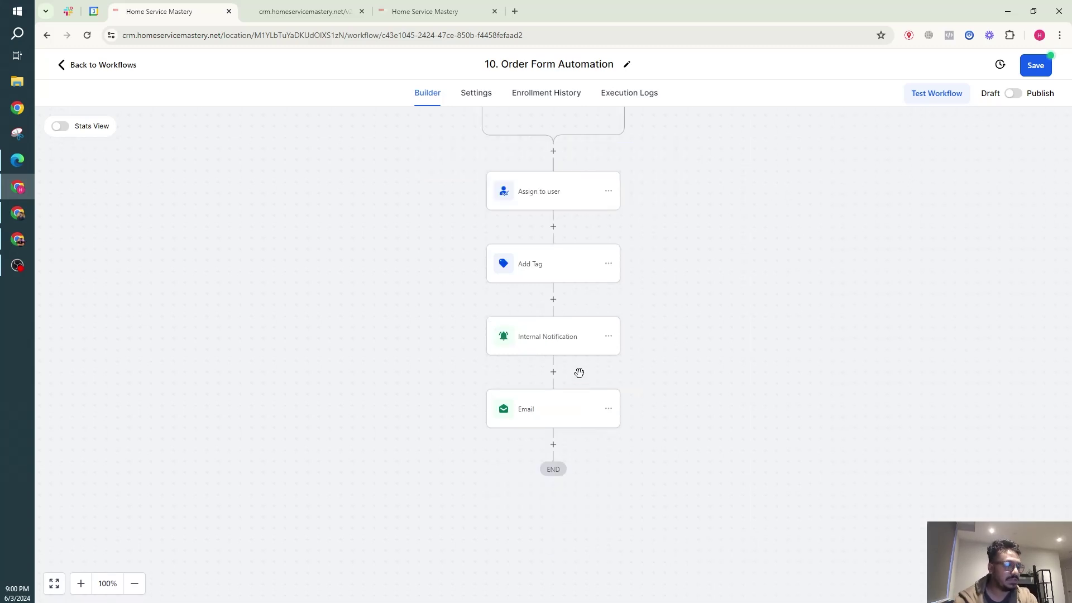
{"action": "scroll", "coordinate": [605, 335], "scroll_direction": "up", "scroll_amount": 1}
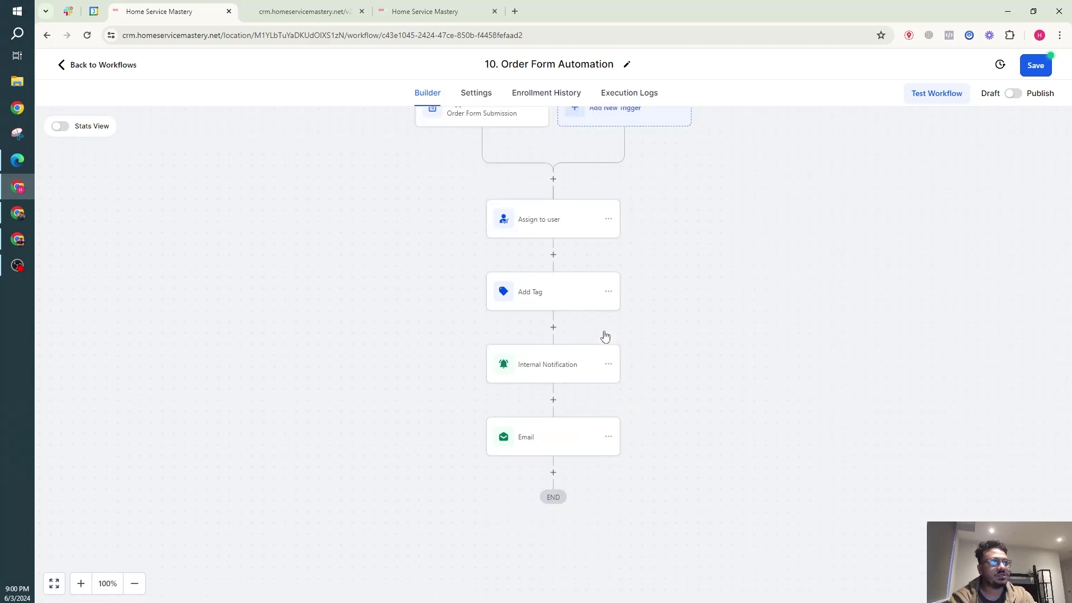
{"action": "scroll", "coordinate": [606, 335], "scroll_direction": "up", "scroll_amount": 3}
{"action": "scroll", "coordinate": [599, 330], "scroll_direction": "down", "scroll_amount": 2}
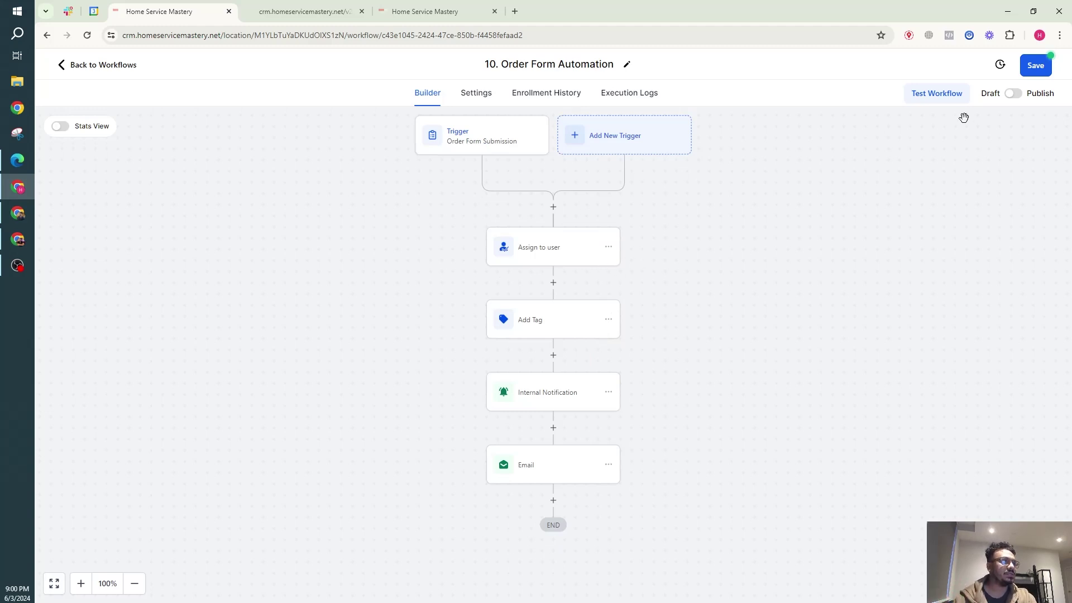
{"action": "left_click", "coordinate": [1014, 94]}
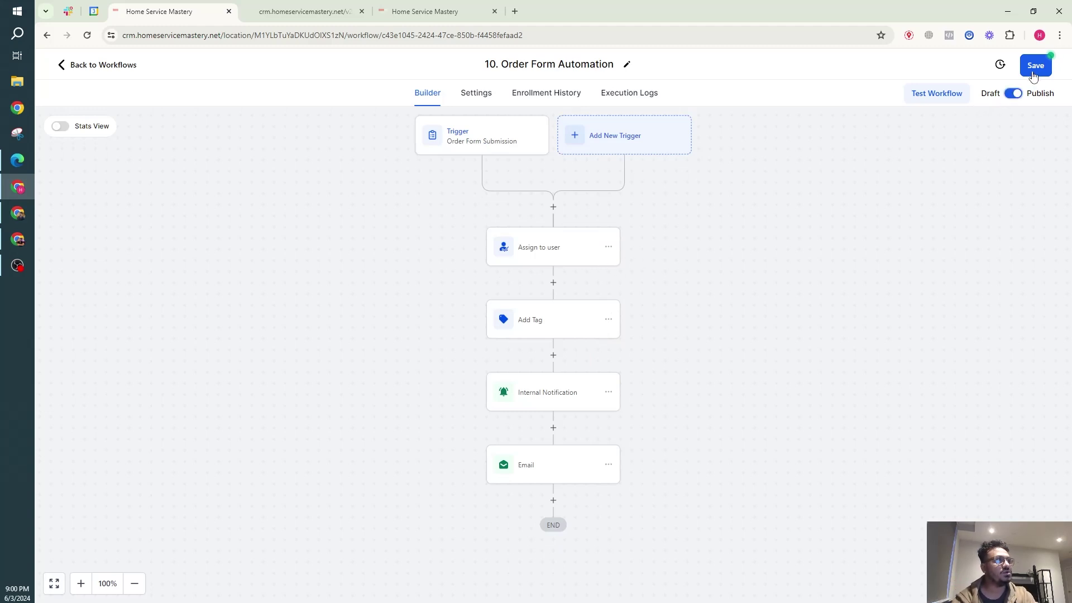
{"action": "left_click", "coordinate": [1033, 64]}
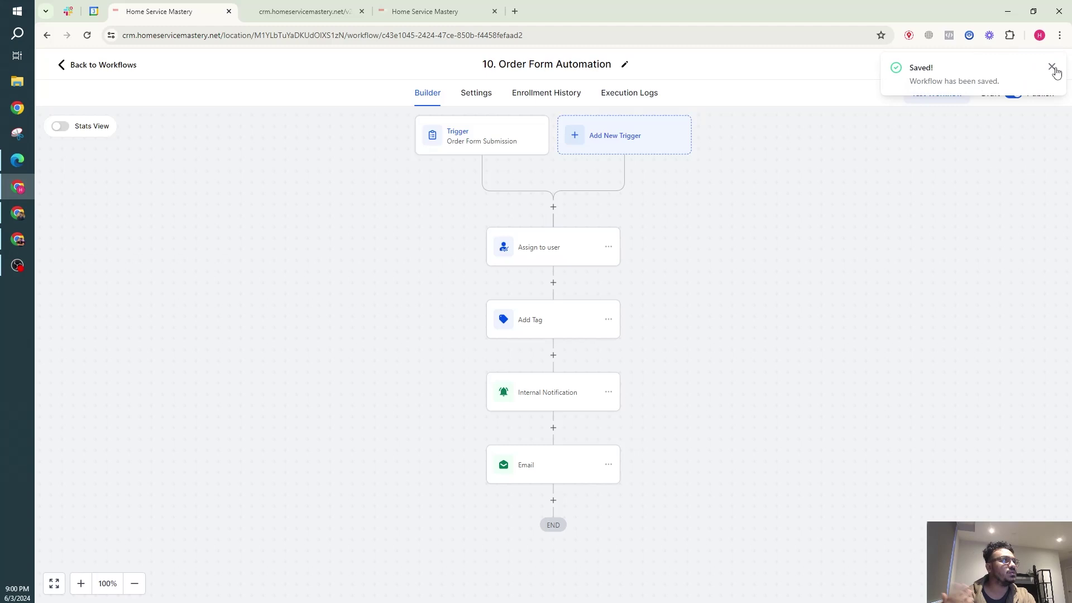
{"action": "left_click", "coordinate": [1053, 67]}
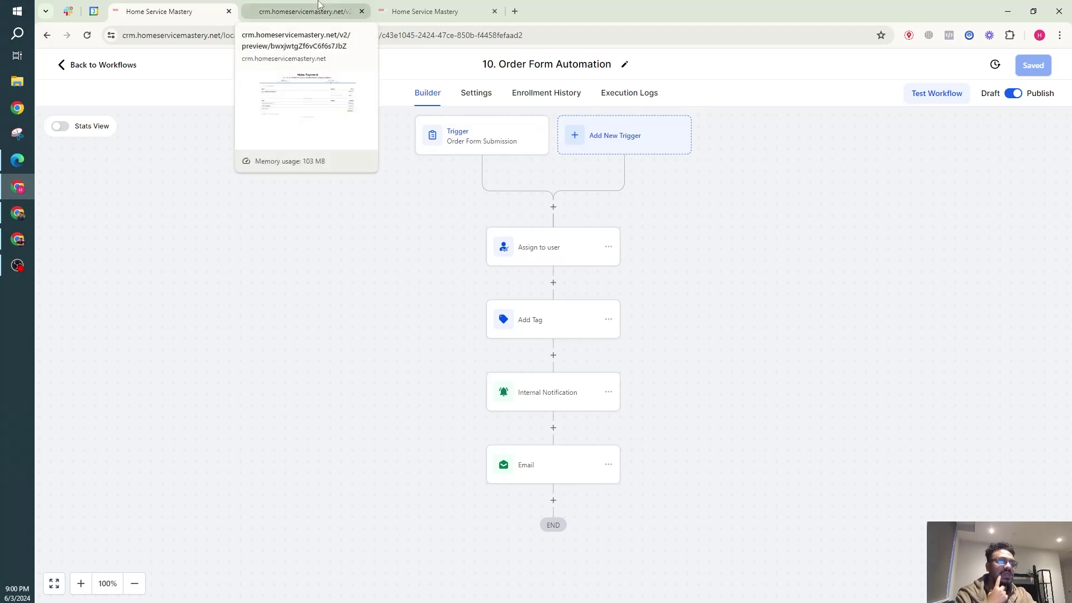
{"action": "left_click", "coordinate": [513, 144]}
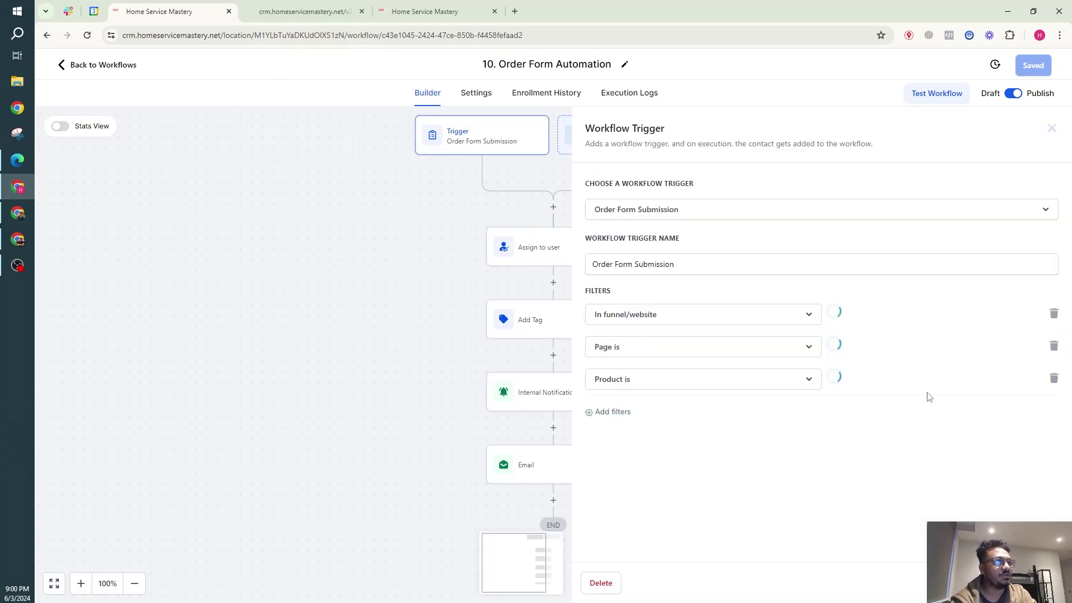
{"action": "left_click", "coordinate": [1052, 128]}
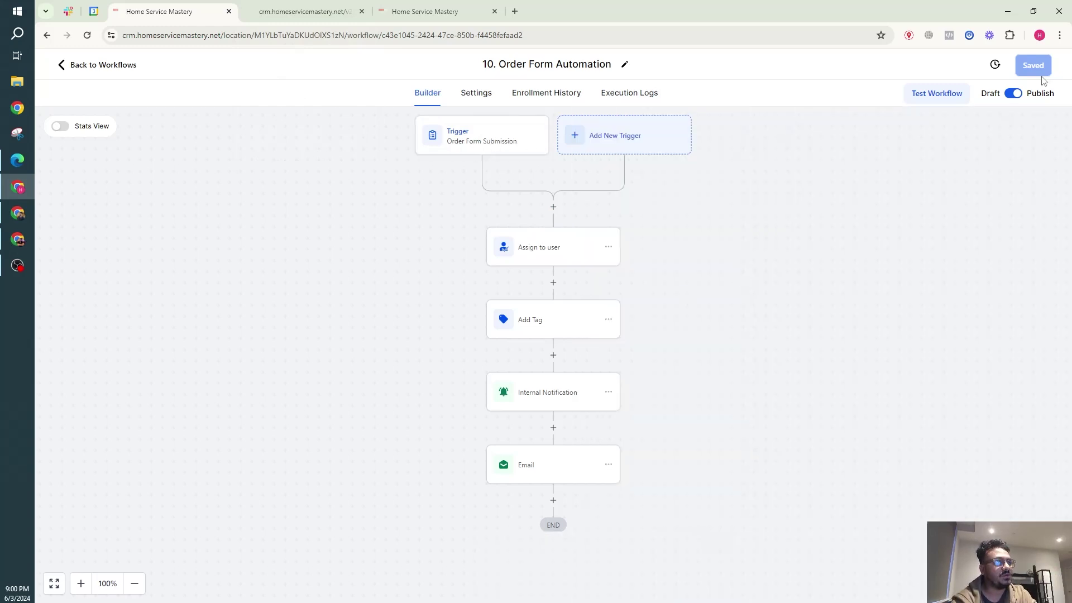
{"action": "left_click", "coordinate": [552, 280]}
{"action": "type", "text": "opp"}
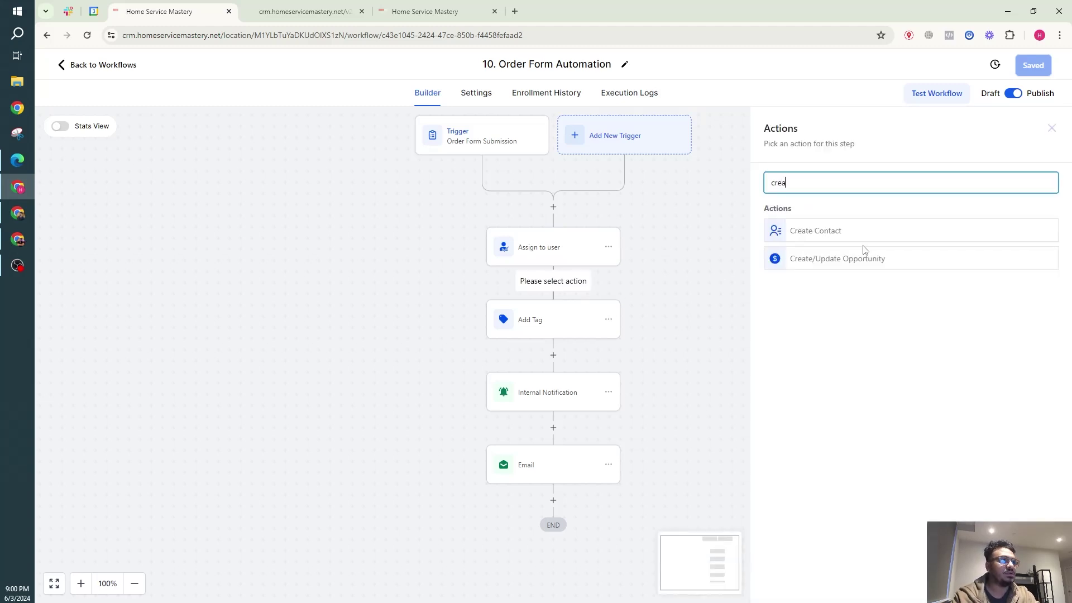
{"action": "left_click", "coordinate": [866, 257]}
{"action": "left_click", "coordinate": [805, 254]}
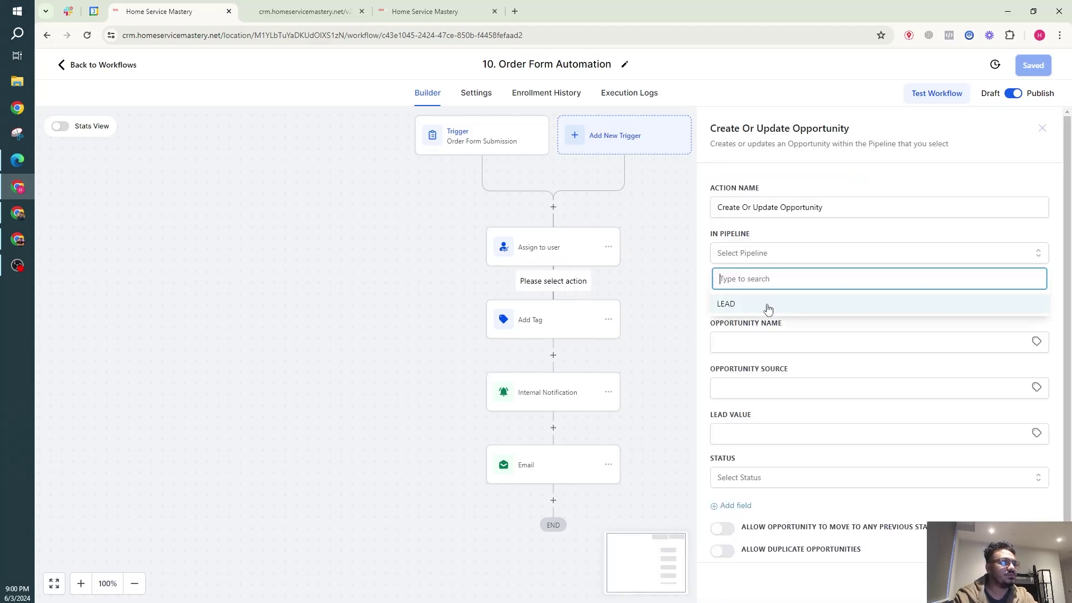
{"action": "left_click", "coordinate": [769, 303]}
{"action": "left_click", "coordinate": [771, 297]}
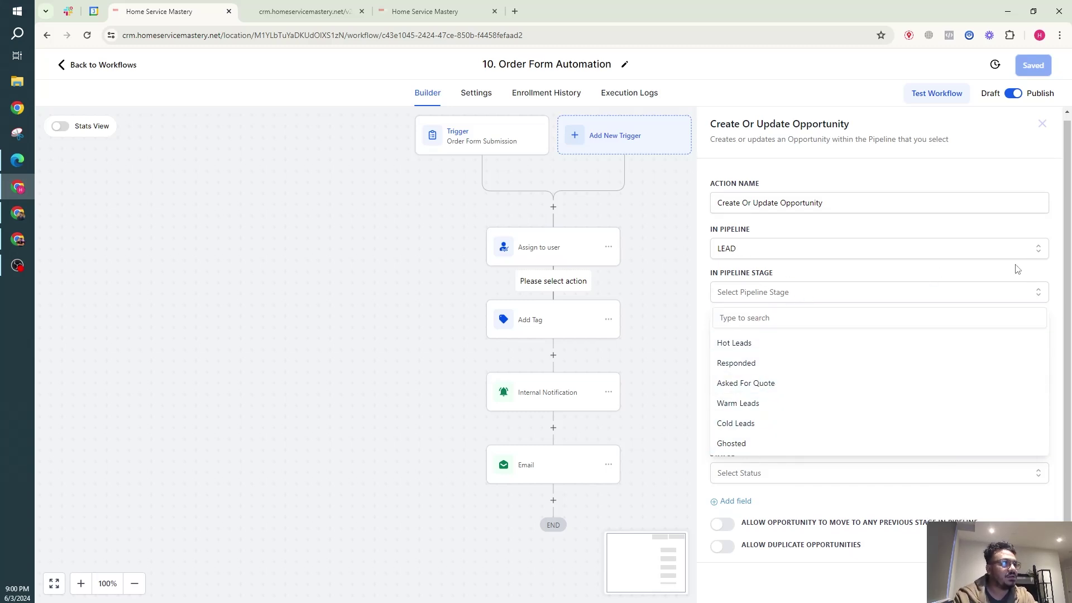
{"action": "left_click", "coordinate": [948, 266]}
{"action": "left_click", "coordinate": [1042, 123]}
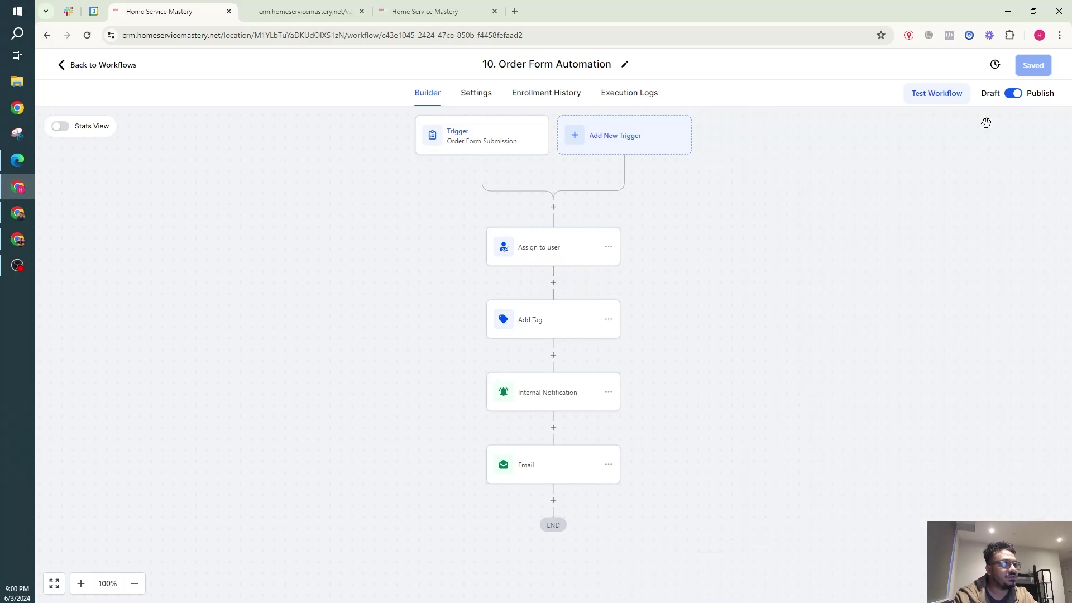